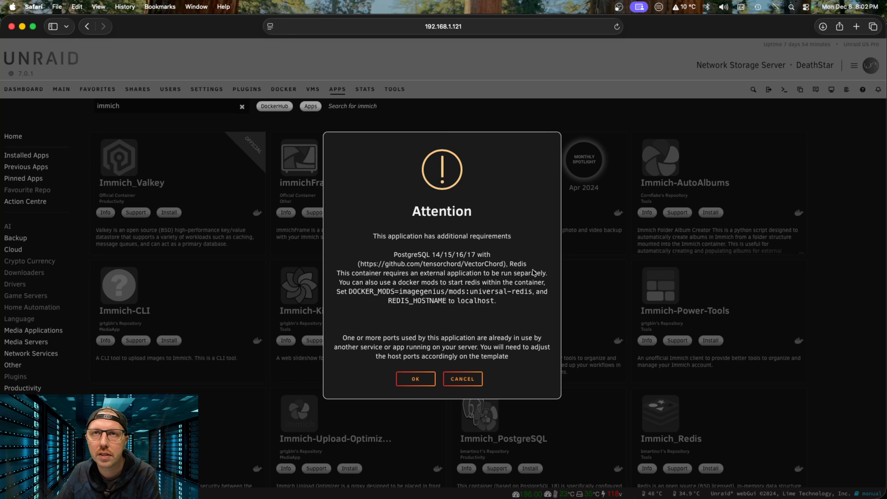
# Step: Review the Immich requirements for VectorChord, PostgreSQL and Redis, then close the Attention notice
pyautogui.moveTo(387, 264); pyautogui.dragTo(480, 267)
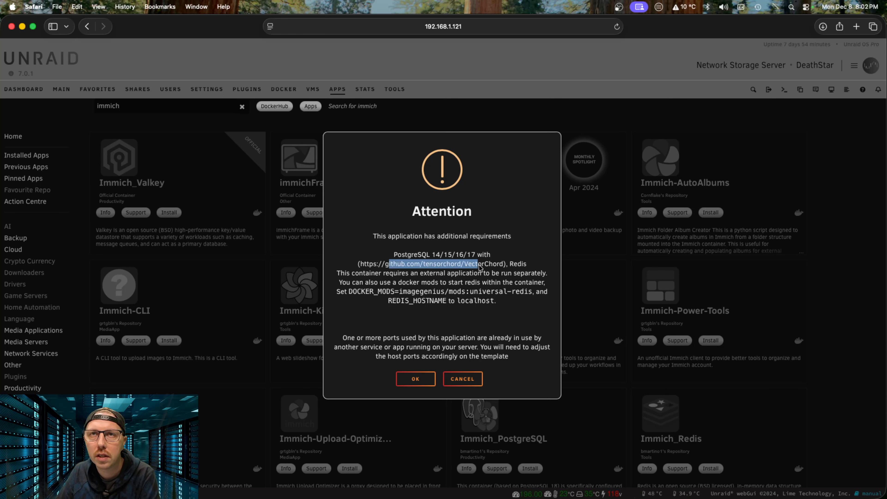
pyautogui.click(497, 266)
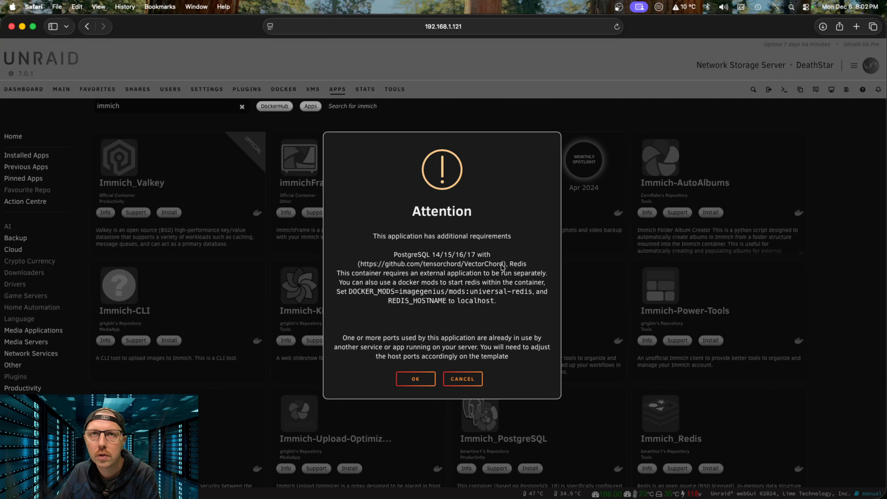
pyautogui.moveTo(394, 257); pyautogui.dragTo(432, 260)
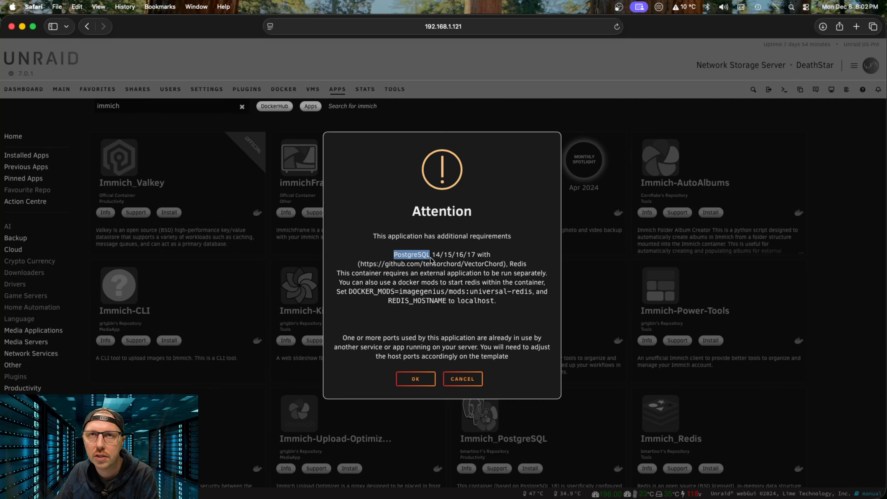
pyautogui.doubleClick(518, 263)
pyautogui.click(455, 255)
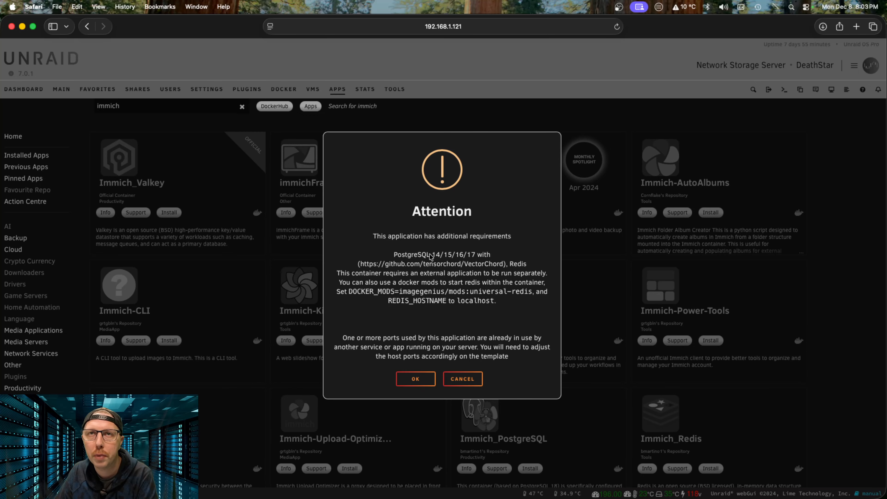
pyautogui.click(652, 98)
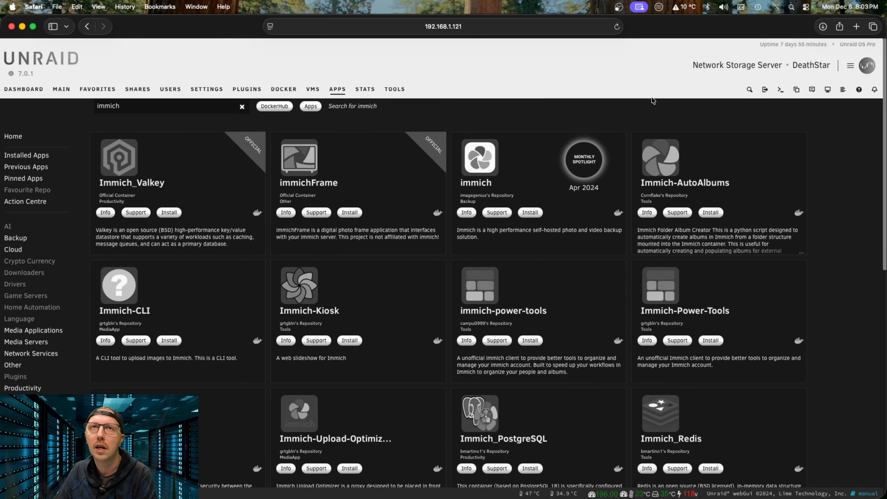
# Step: Replace the immich app search with postgres and pick postgresql17 from the suggestions
pyautogui.click(242, 107)
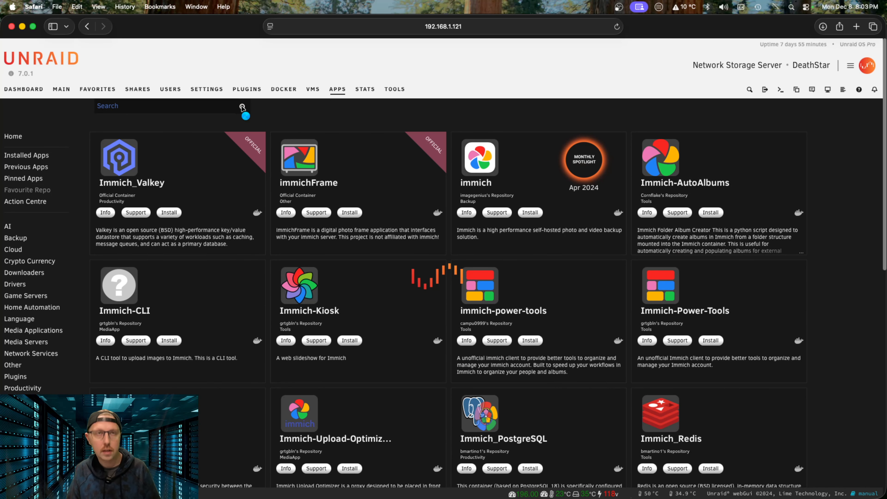
pyautogui.click(181, 109)
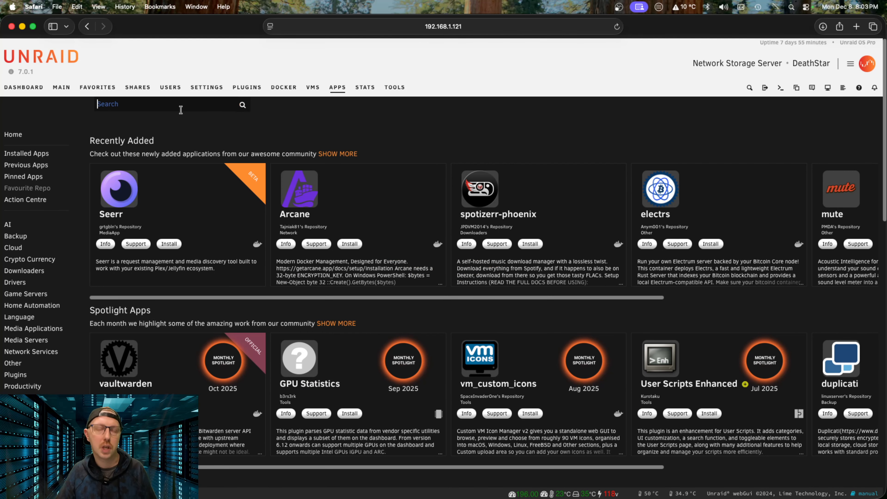
pyautogui.write('pro')
pyautogui.press('BackSpace')
pyautogui.press('BackSpace')
pyautogui.press('BackSpace')
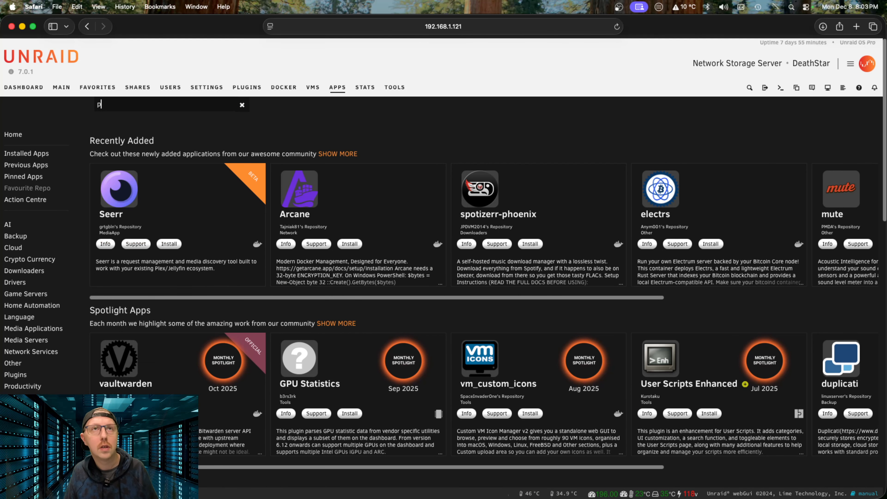
pyautogui.write('postgres')
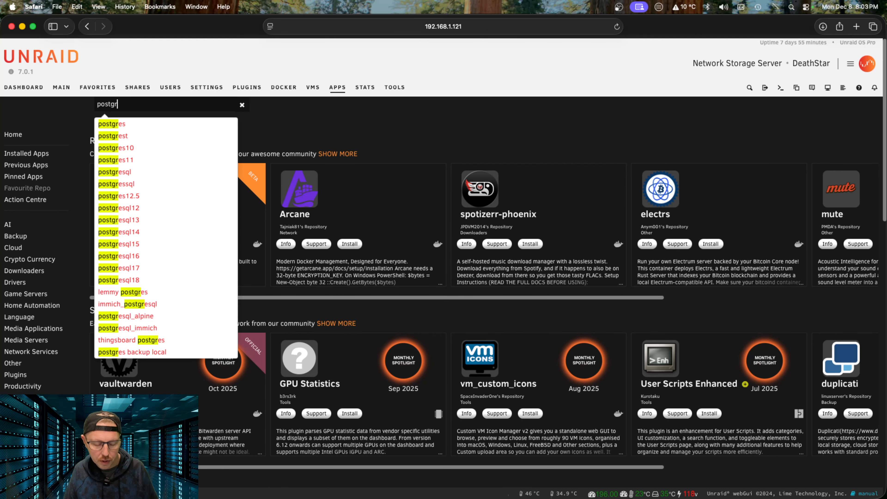
pyautogui.click(136, 268)
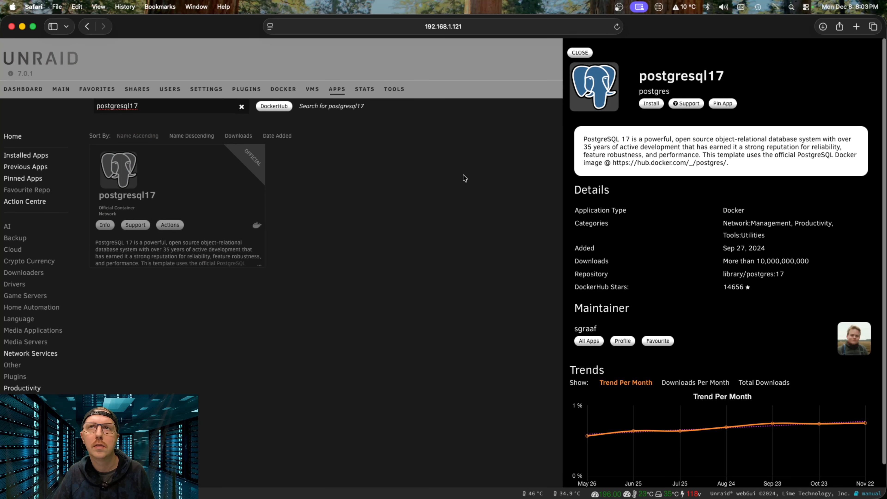
# Step: Install postgresql17 with a superuser password, user immich and database immich, and apply
pyautogui.click(652, 104)
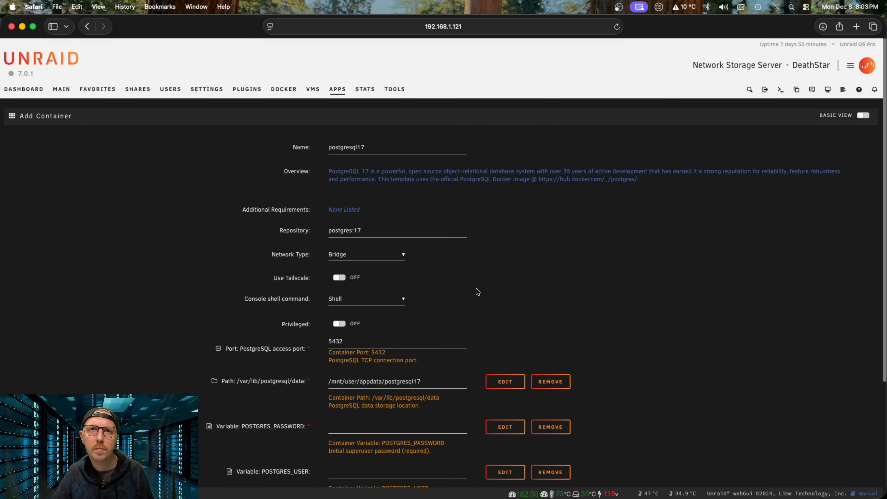
pyautogui.scroll(-4, 361, 370)
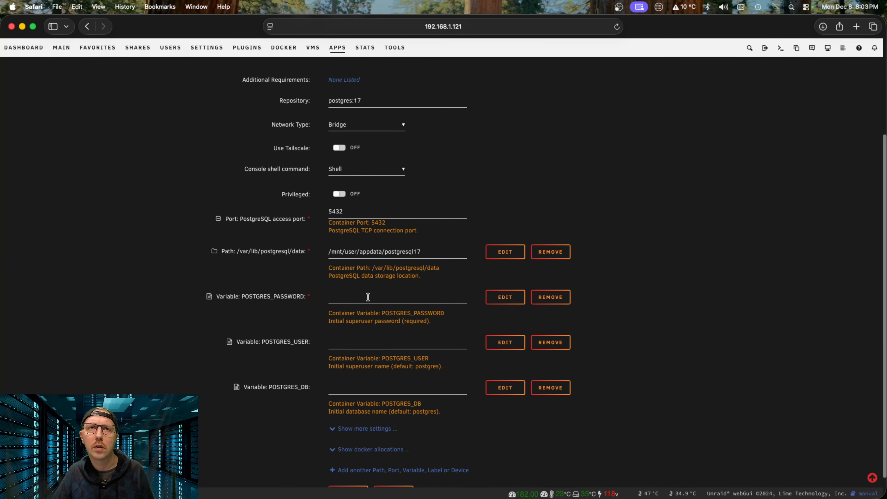
pyautogui.click(368, 296)
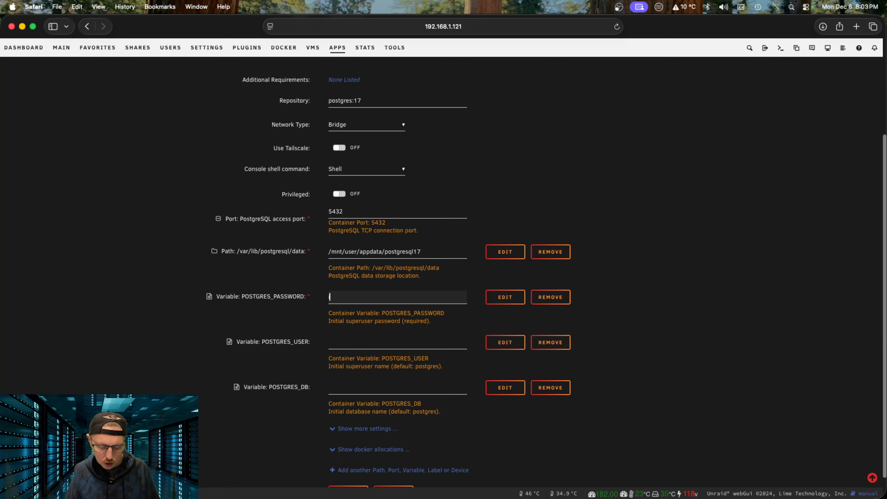
pyautogui.press('Tab')
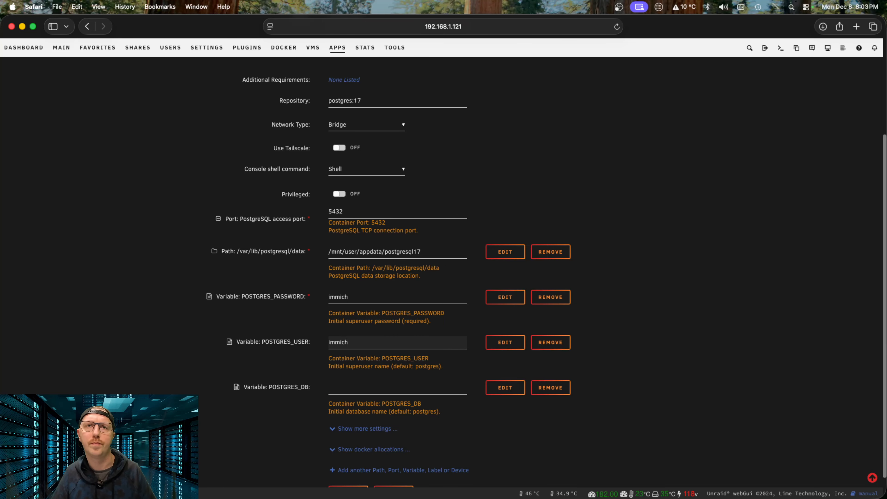
pyautogui.click(376, 388)
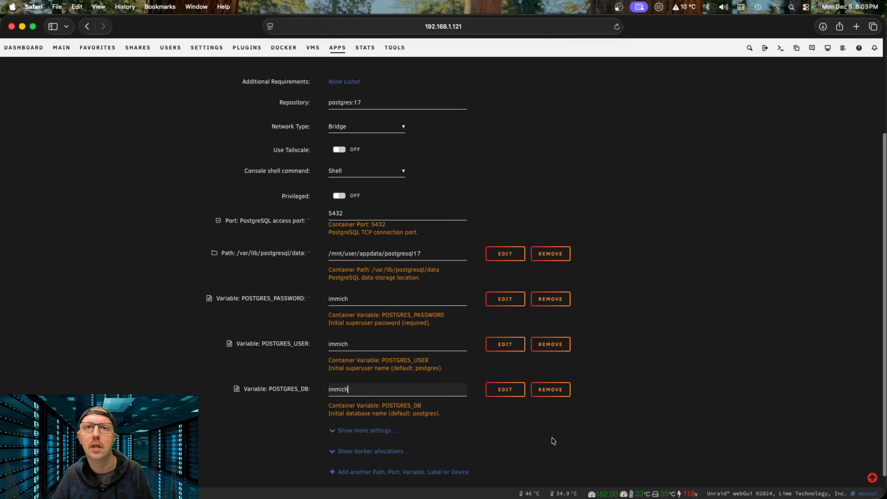
pyautogui.scroll(-3, 463, 432)
pyautogui.click(352, 467)
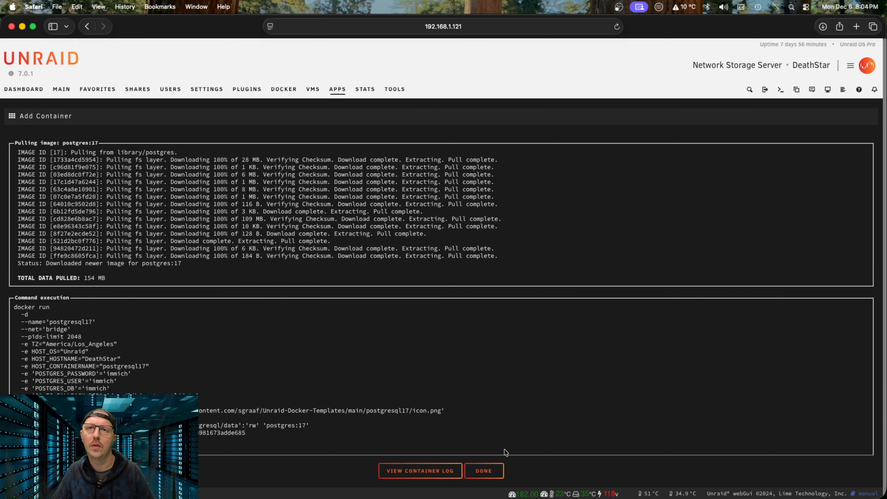
# Step: Finish the postgresql17 install, close its details panel and select the postgresql17 search text
pyautogui.click(484, 474)
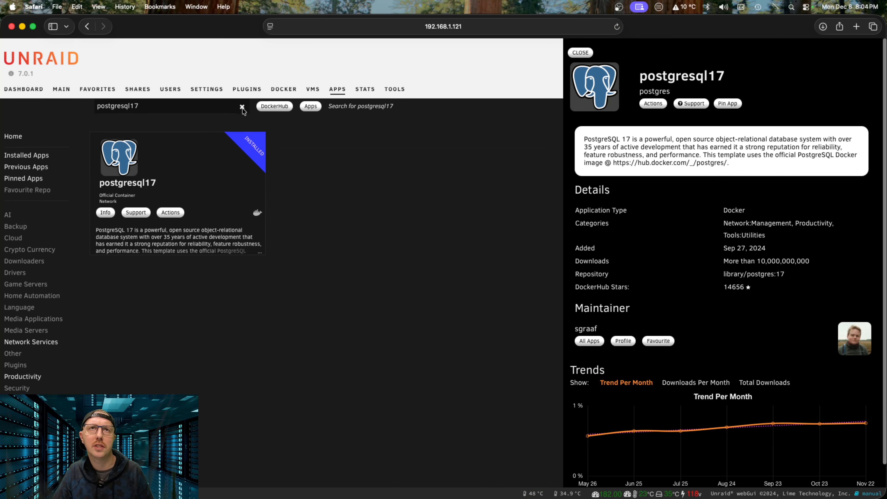
pyautogui.click(246, 111)
pyautogui.tripleClick(218, 109)
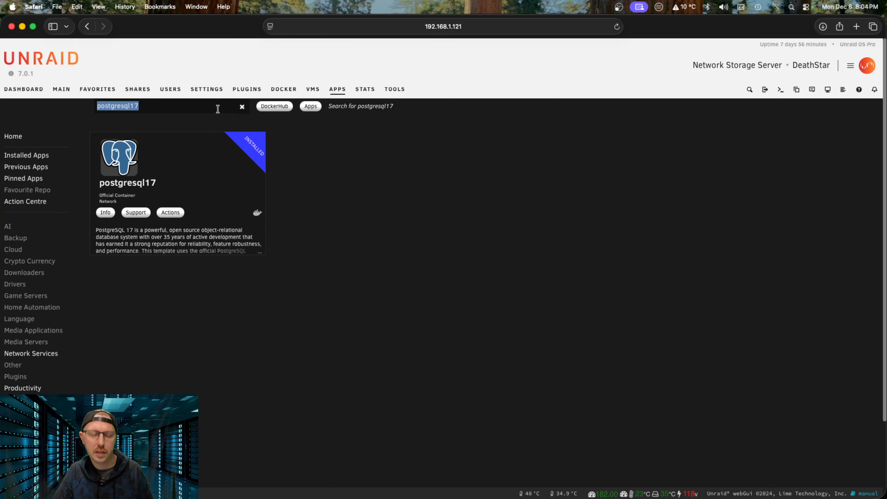
# Step: Search the apps for redis and start installing Immich_Redis
pyautogui.write('red')
pyautogui.press('Down')
pyautogui.press('Down')
pyautogui.press('Down')
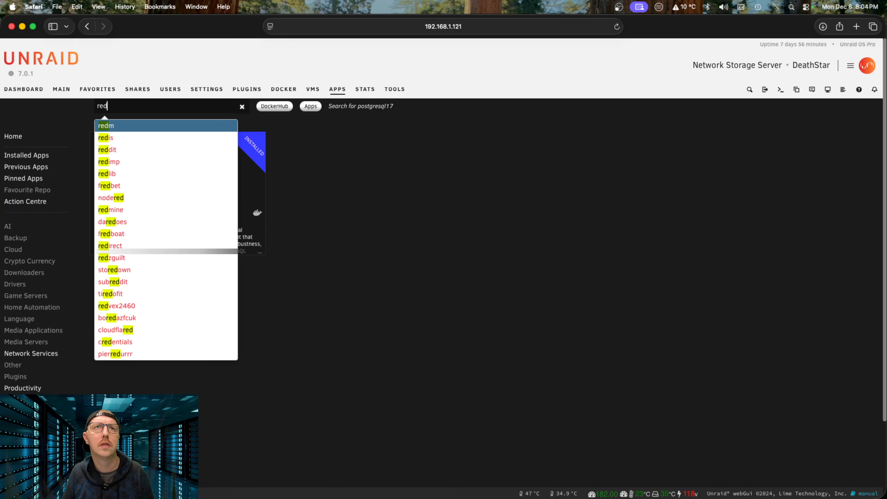
pyautogui.press('Down')
pyautogui.press('Down')
pyautogui.press('Down')
pyautogui.press('Down')
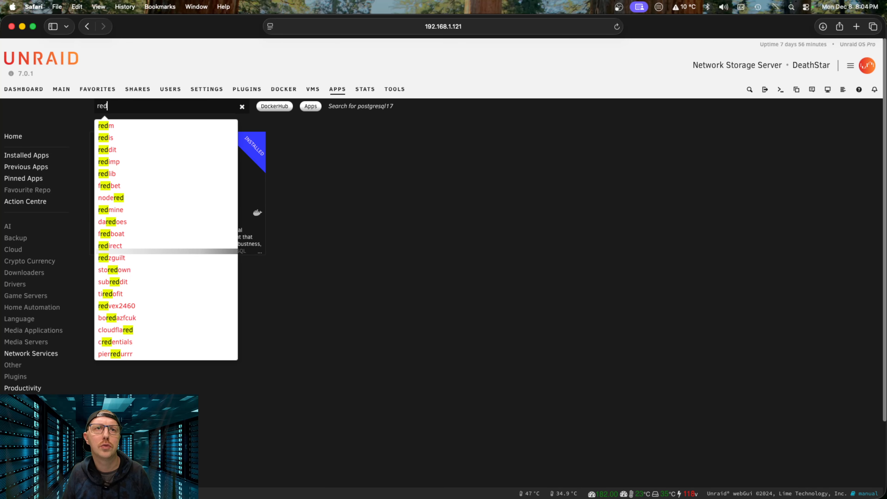
pyautogui.write('is')
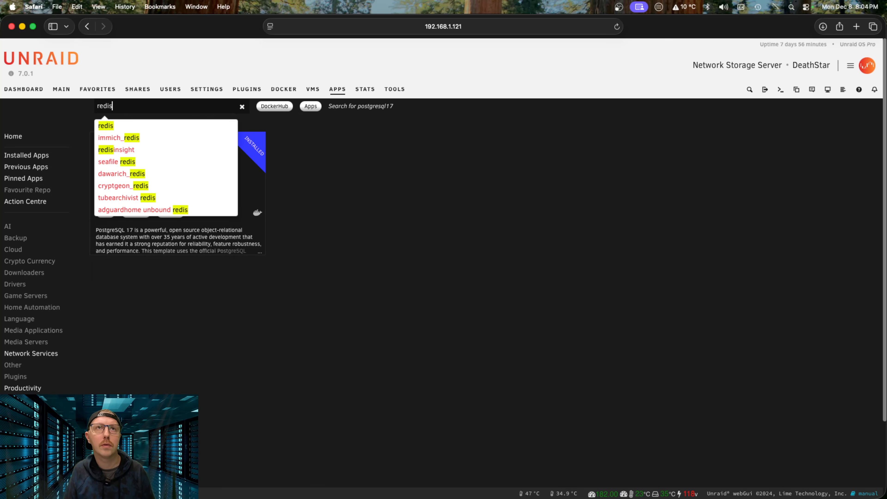
pyautogui.press('Return')
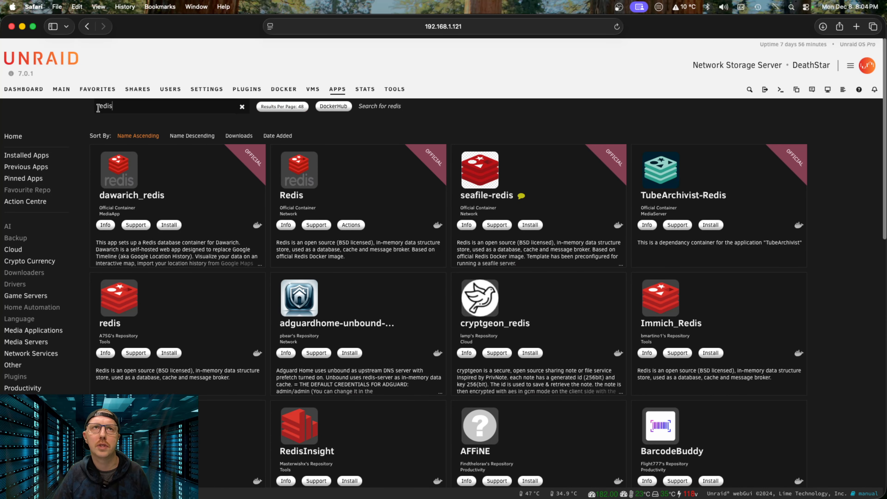
pyautogui.click(97, 108)
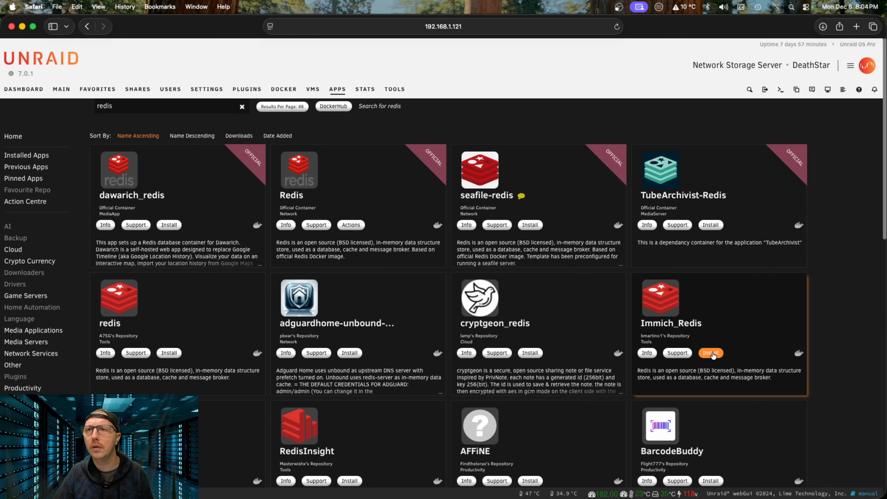
pyautogui.click(712, 353)
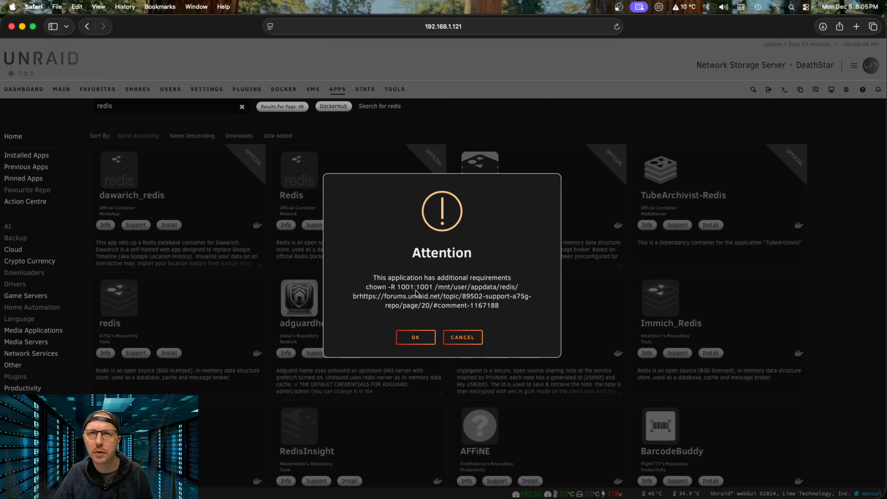
# Step: Accept the Immich_Redis notice, clear the default hostname and replace the default Redis password
pyautogui.click(416, 338)
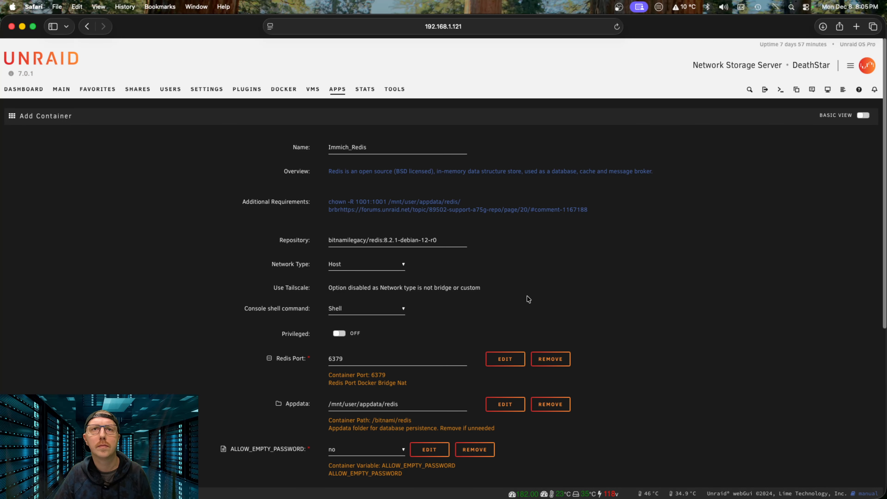
pyautogui.scroll(-5, 524, 297)
pyautogui.scroll(-4, 521, 299)
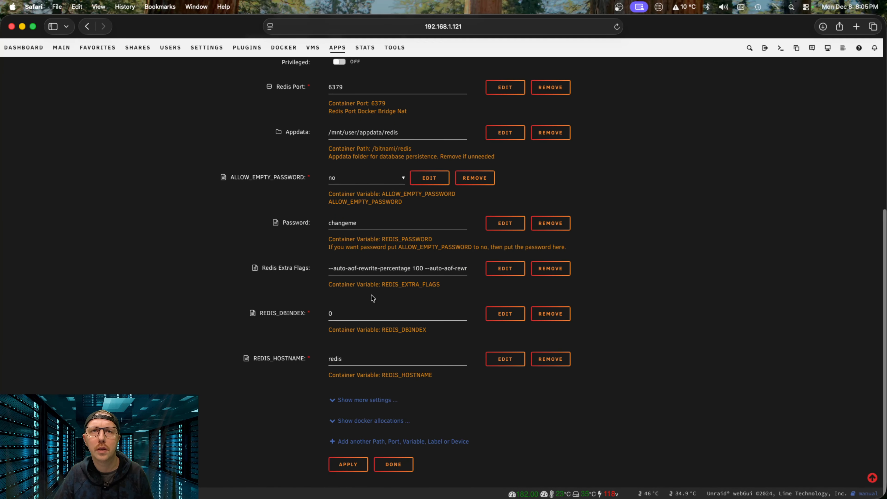
pyautogui.moveTo(360, 361); pyautogui.dragTo(272, 355)
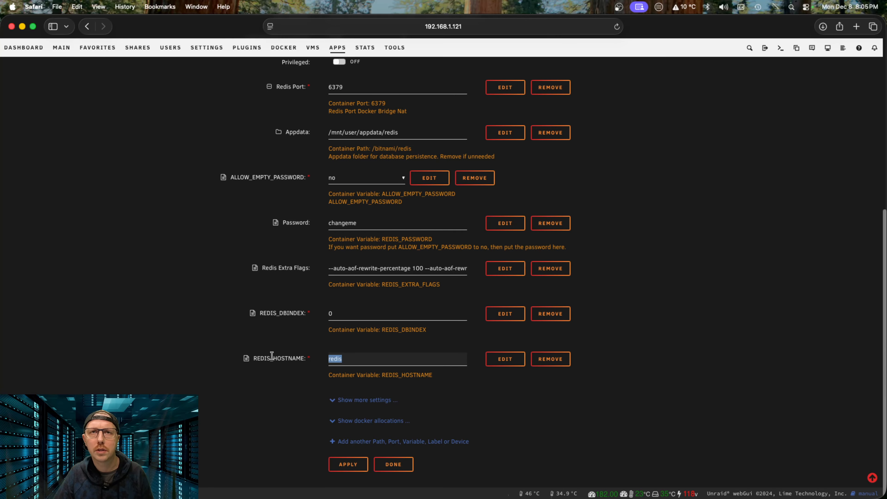
pyautogui.press('BackSpace')
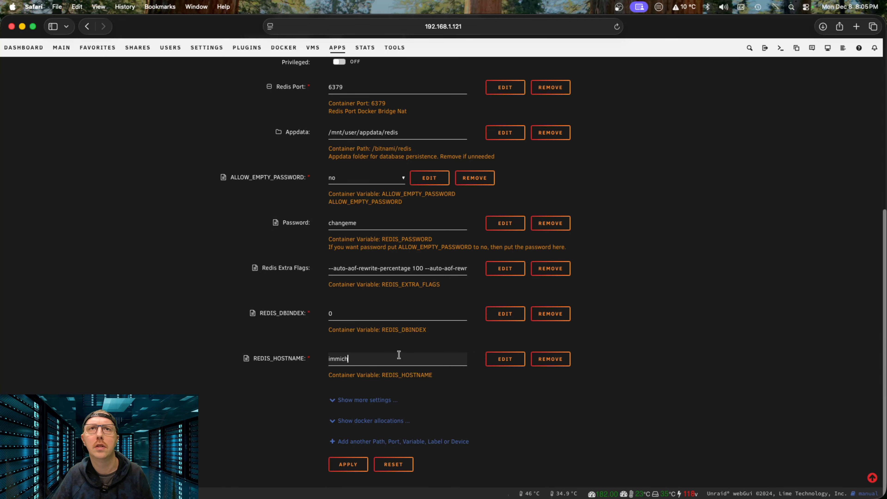
pyautogui.doubleClick(366, 225)
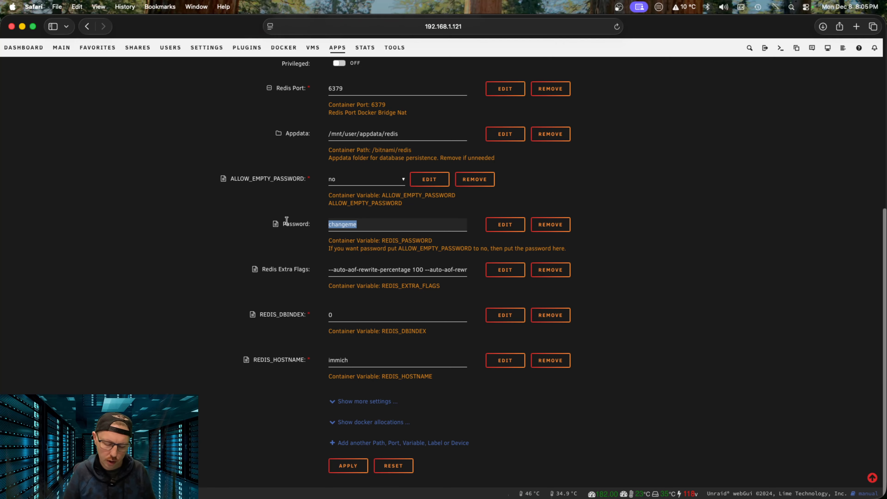
pyautogui.write('immich')
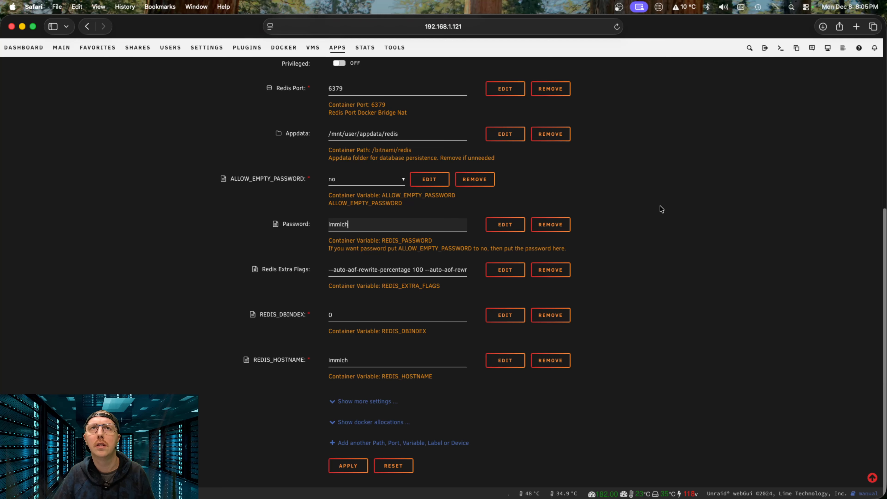
# Step: Note the chown command in the requirements and apply to create Immich_Redis
pyautogui.scroll(10, 656, 211)
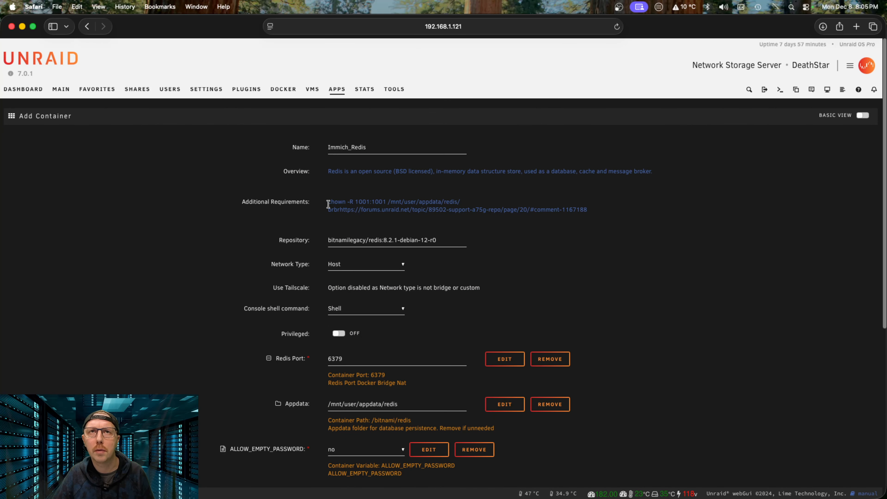
pyautogui.moveTo(328, 204); pyautogui.dragTo(465, 206)
pyautogui.press('super+c')
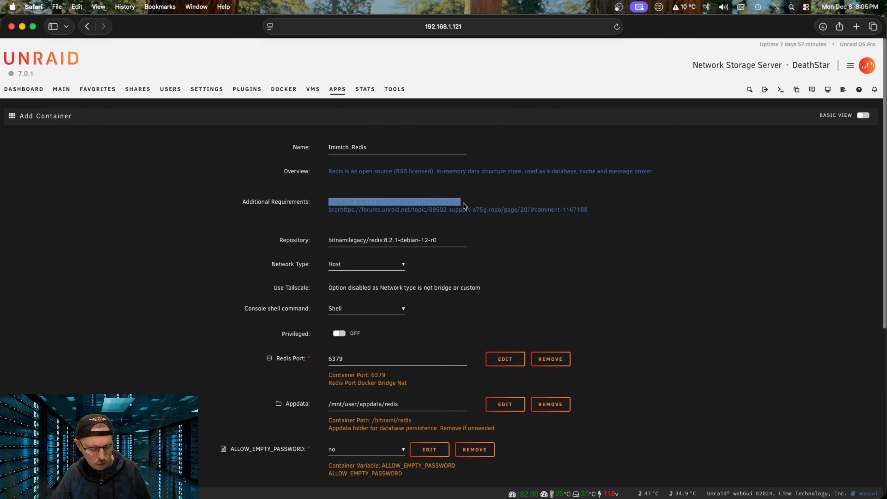
pyautogui.scroll(-10, 490, 293)
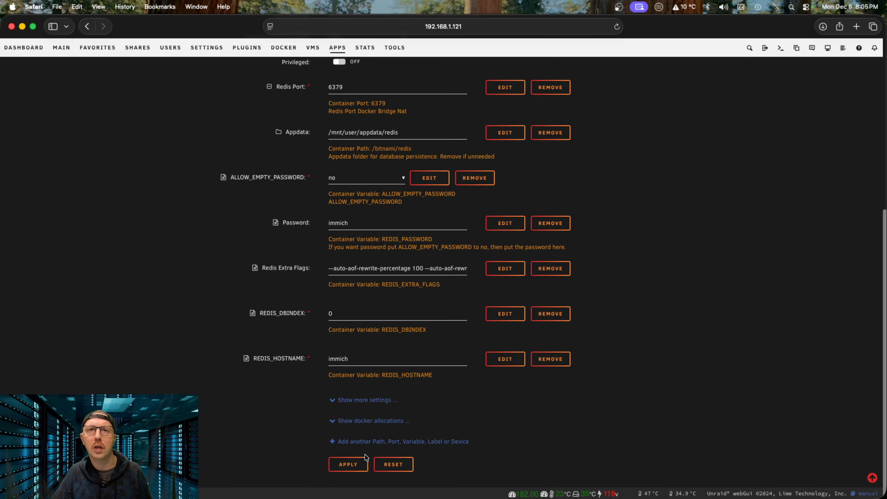
pyautogui.click(349, 466)
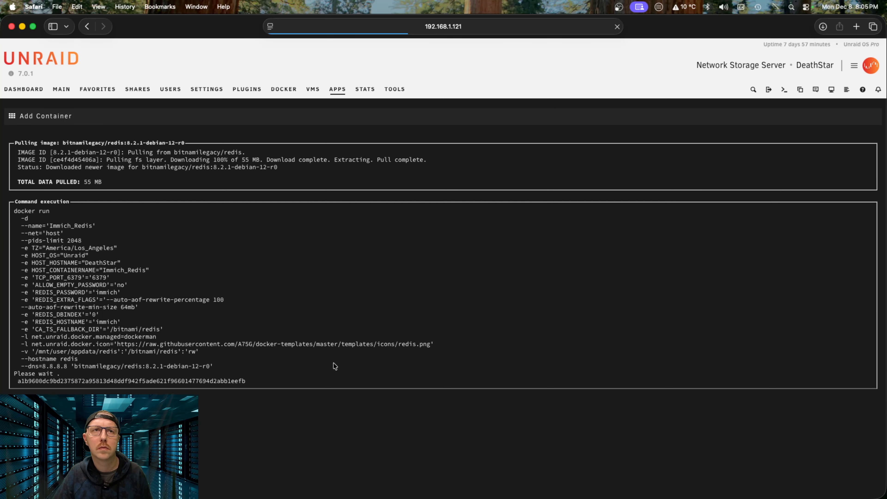
# Step: Run chown -R 1001:1001 /mnt/user/appdata/redis/ in the server terminal, then go to the Docker containers
pyautogui.click(485, 412)
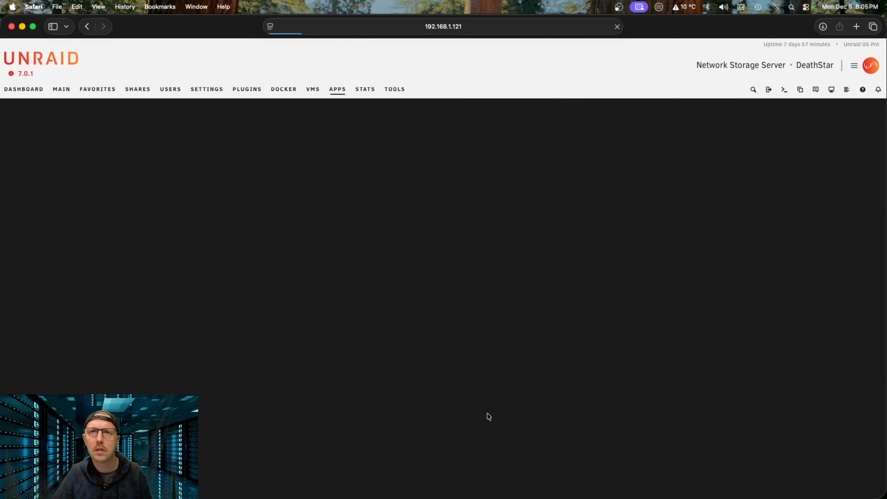
pyautogui.scroll(-1, 785, 90)
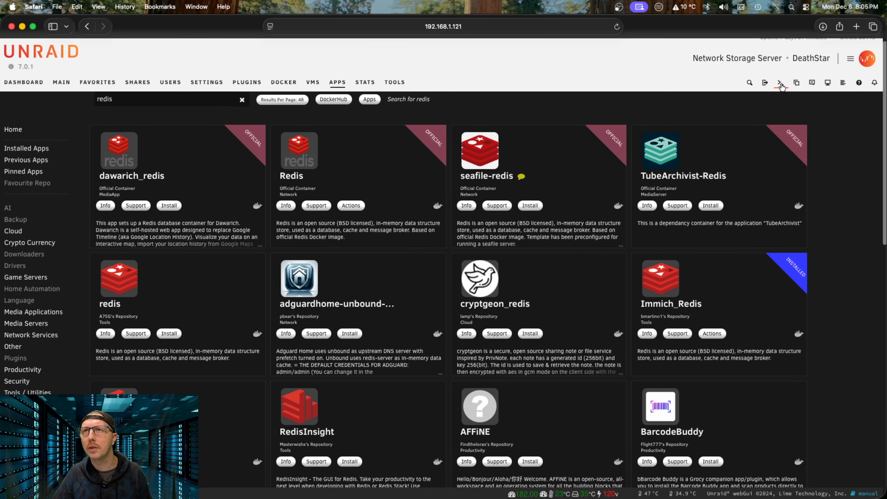
pyautogui.click(780, 83)
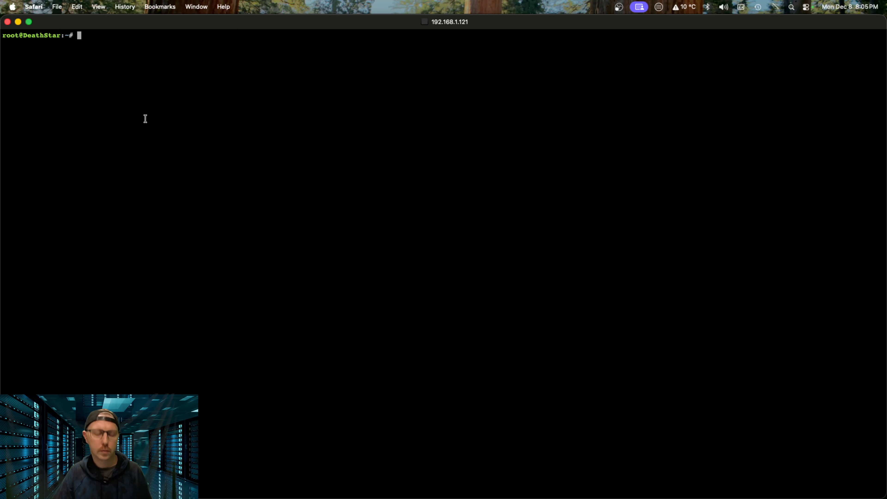
pyautogui.press('super+v')
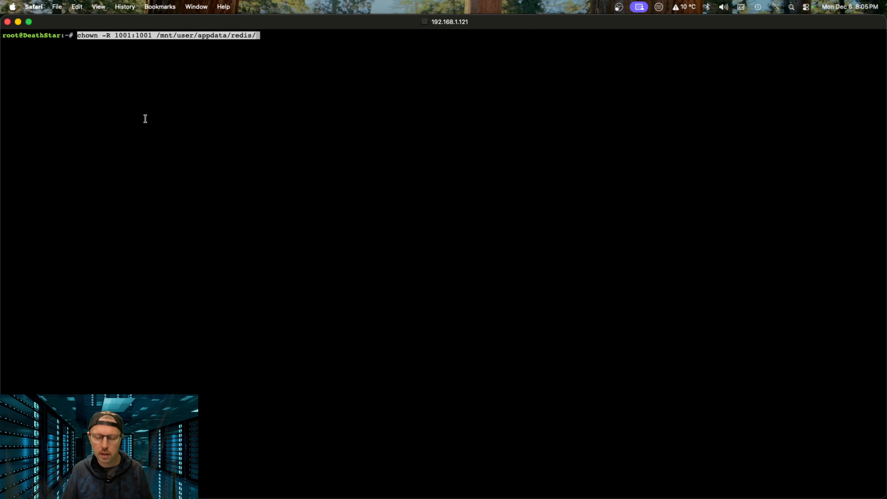
pyautogui.press('Return')
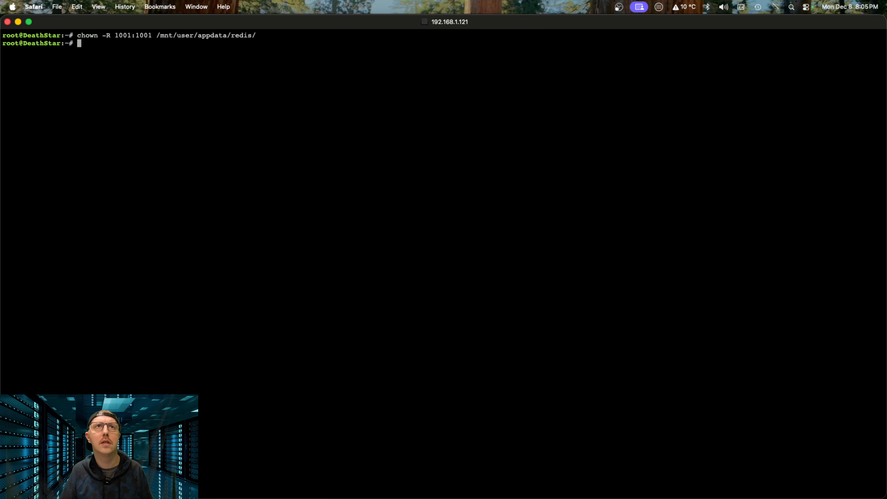
pyautogui.click(8, 22)
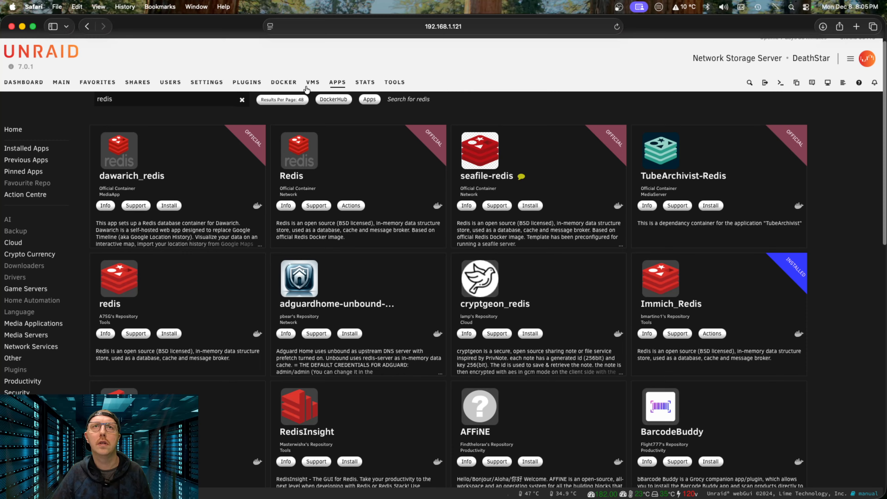
pyautogui.click(284, 86)
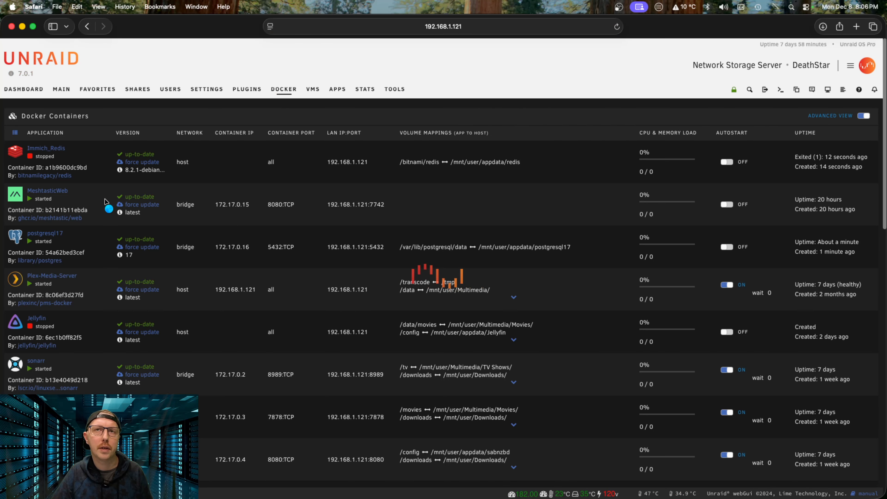
# Step: Start the Immich_Redis container and check its logs
pyautogui.click(15, 152)
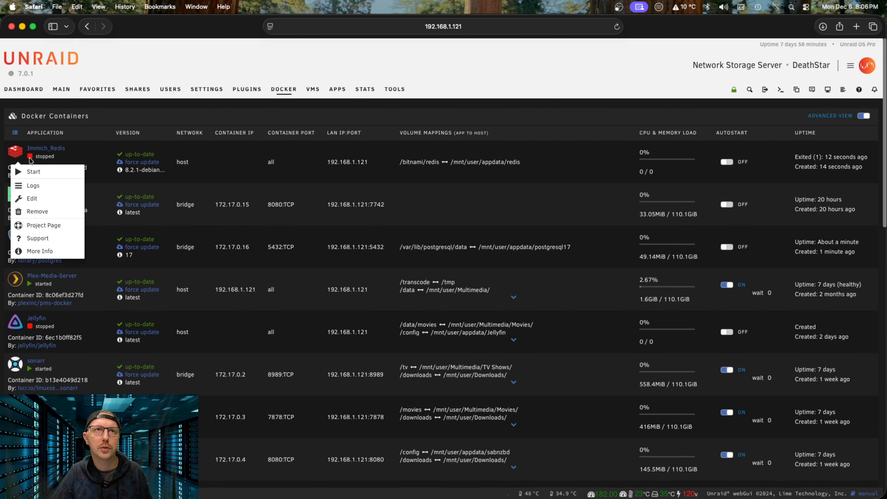
pyautogui.click(56, 172)
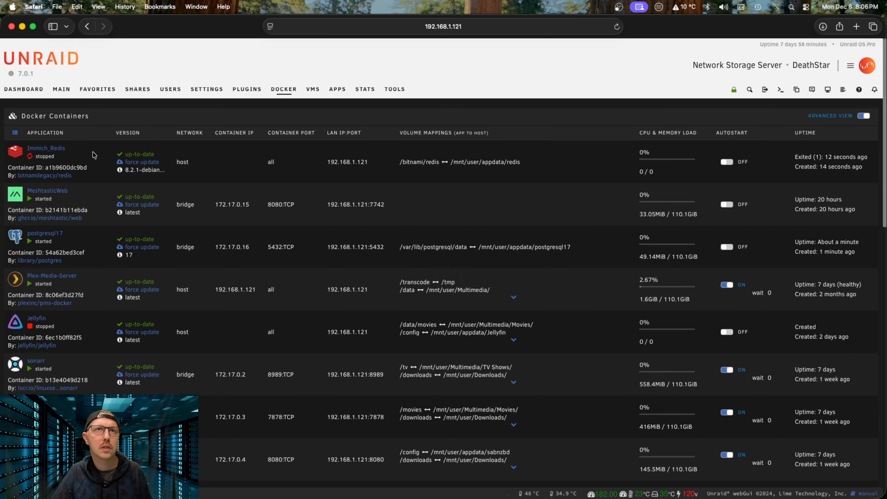
pyautogui.click(17, 153)
pyautogui.click(53, 225)
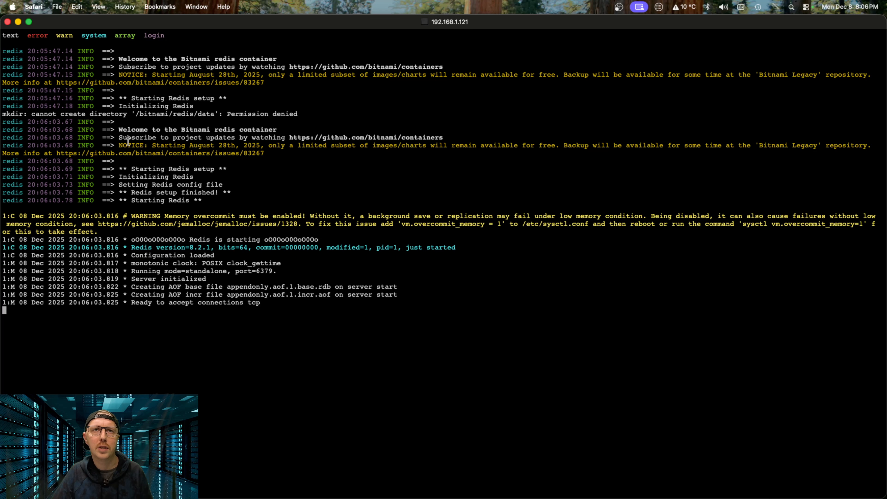
pyautogui.click(7, 21)
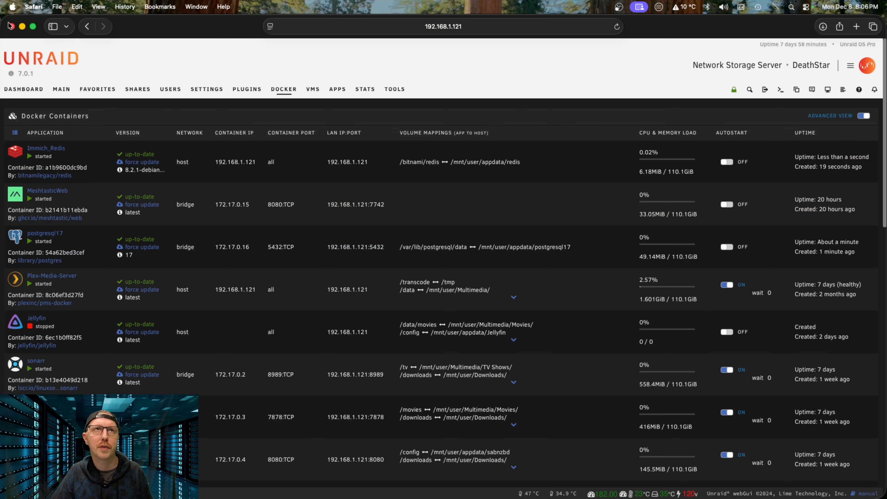
# Step: Open the postgresql17 container logs to confirm the database is initialised
pyautogui.scroll(-15, 49, 310)
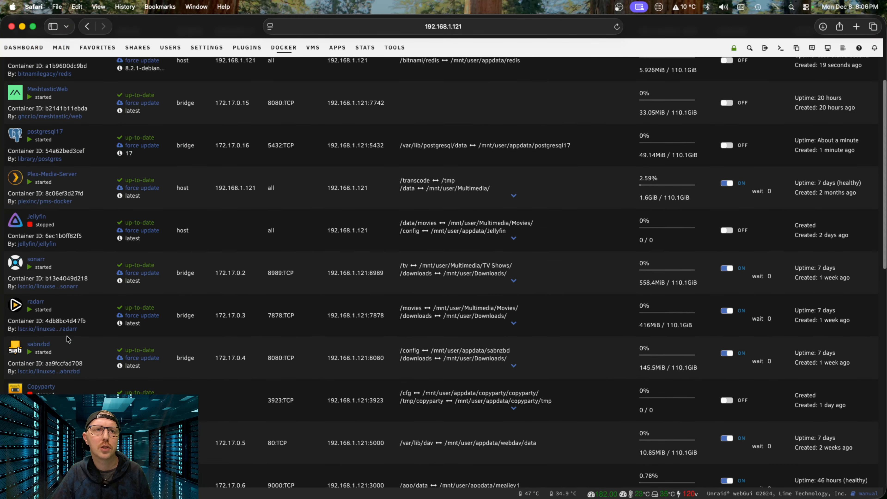
pyautogui.scroll(-5, 68, 339)
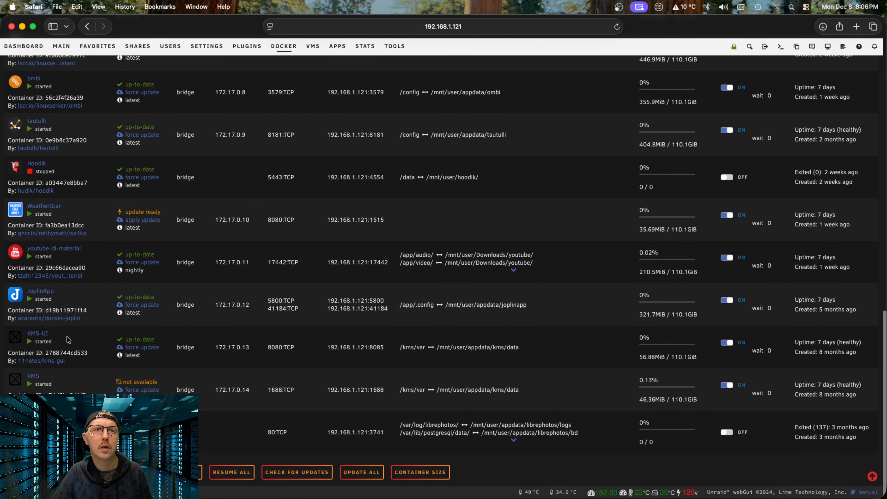
pyautogui.scroll(8, 68, 340)
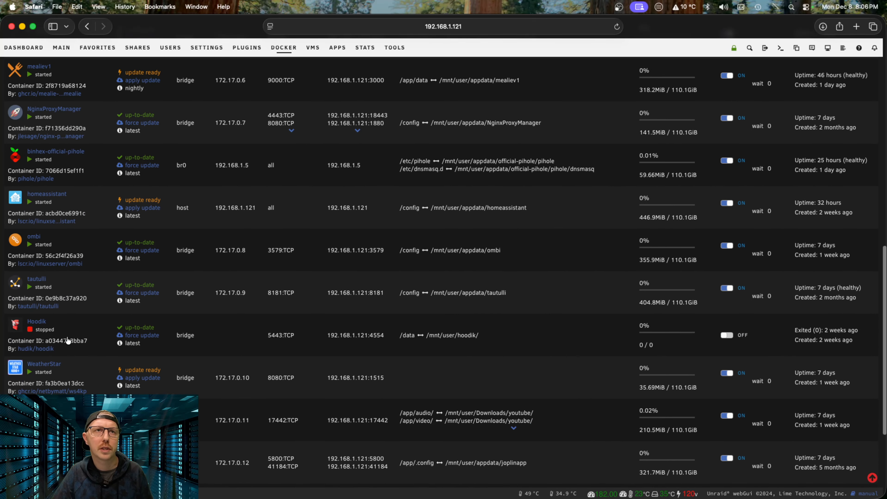
pyautogui.scroll(6, 68, 339)
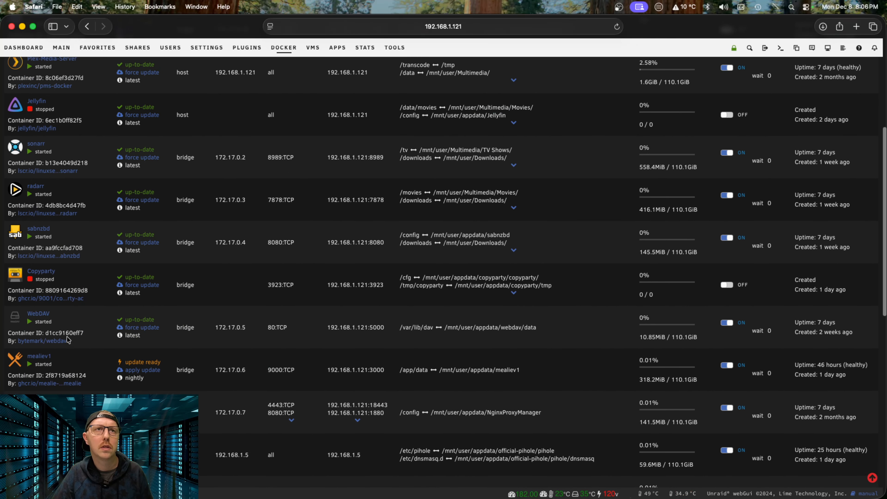
pyautogui.scroll(5, 69, 340)
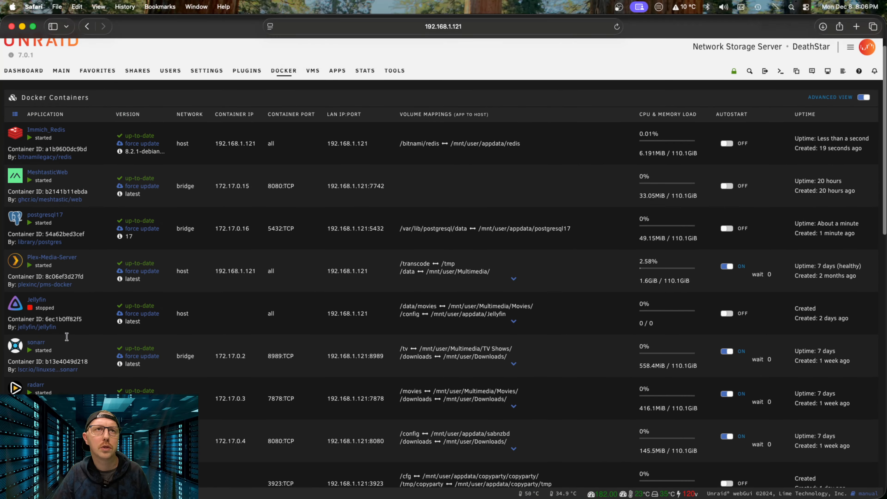
pyautogui.click(15, 237)
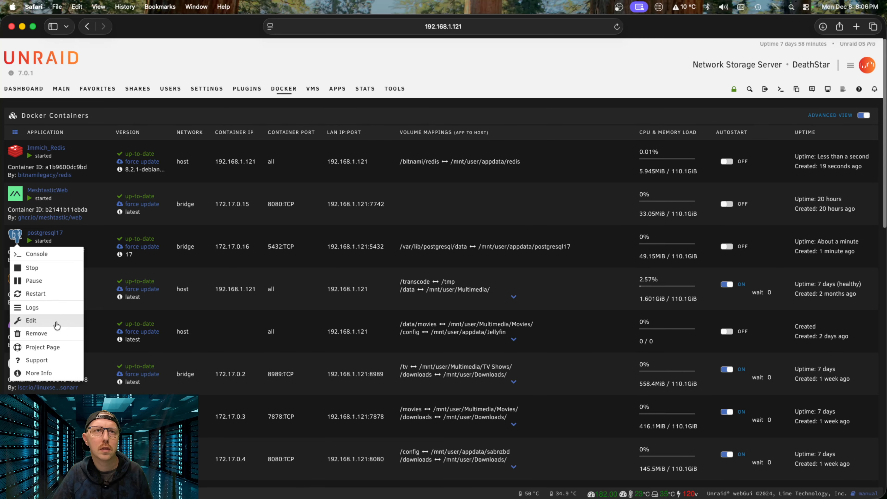
pyautogui.click(55, 308)
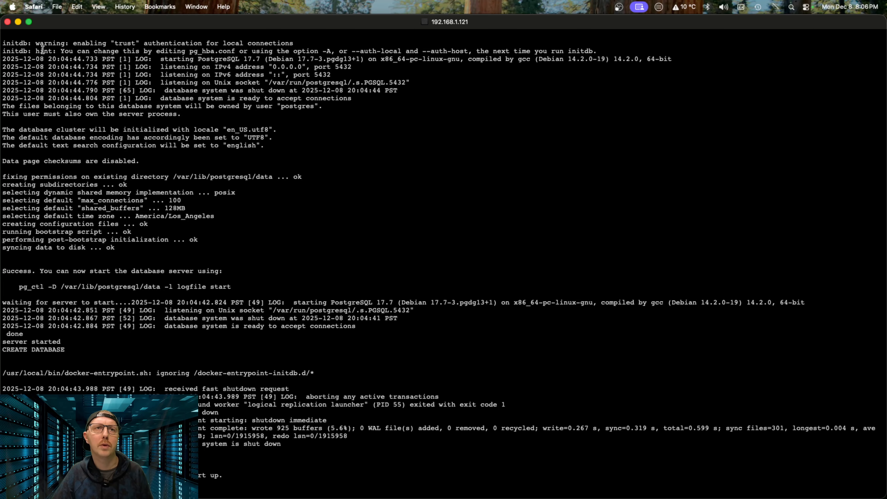
# Step: Search the apps catalog for immich and install it on the default branch
pyautogui.click(7, 22)
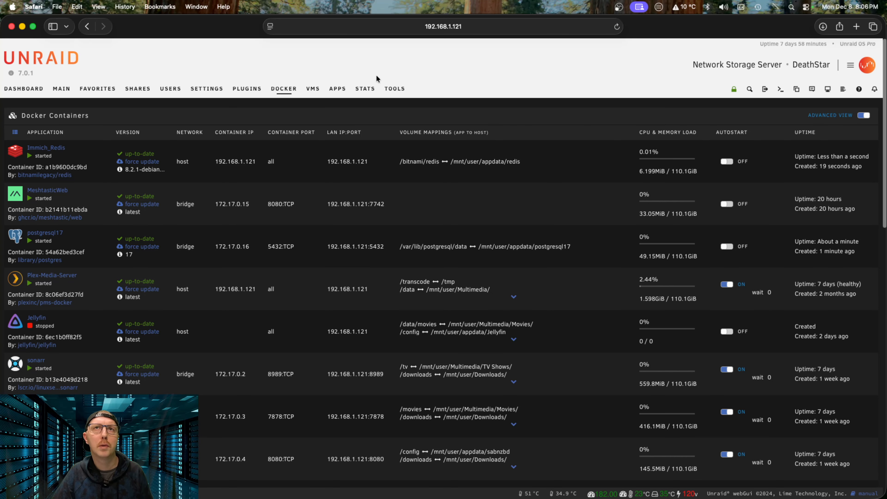
pyautogui.click(329, 93)
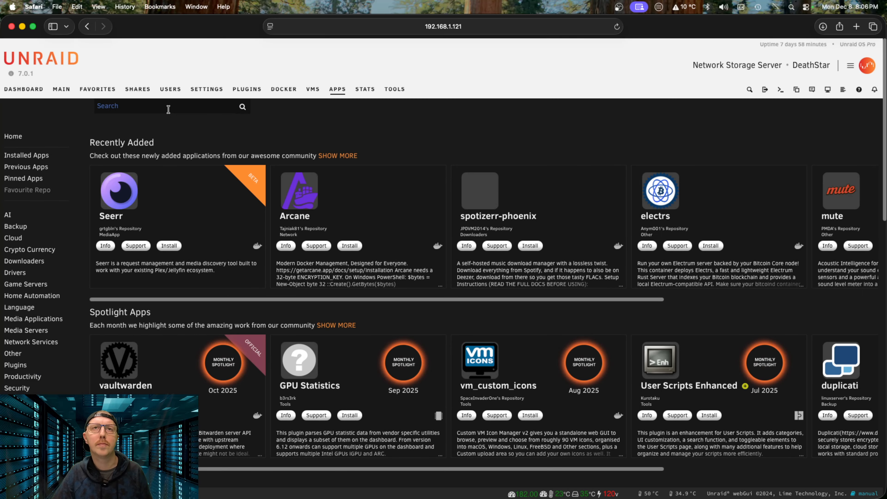
pyautogui.click(168, 110)
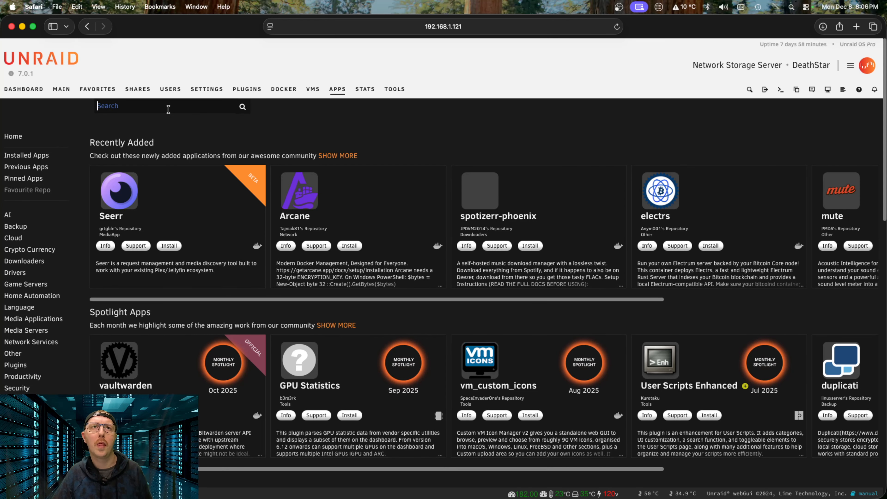
pyautogui.write('immich')
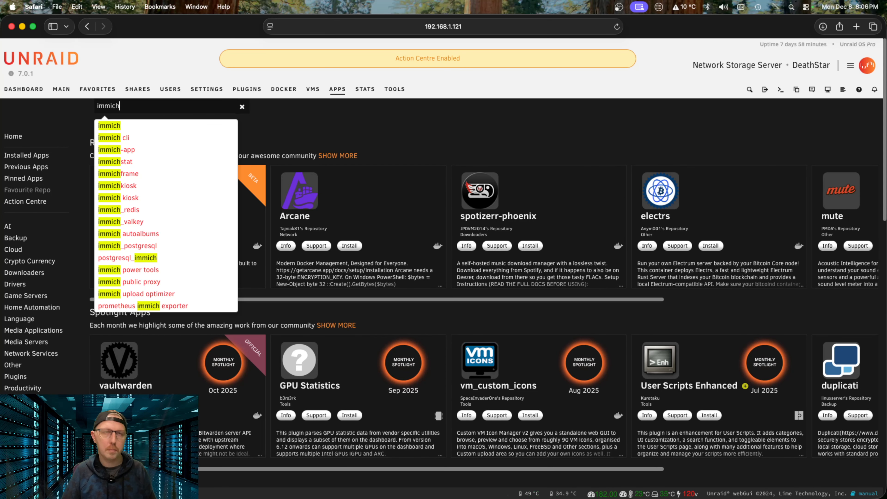
pyautogui.click(122, 128)
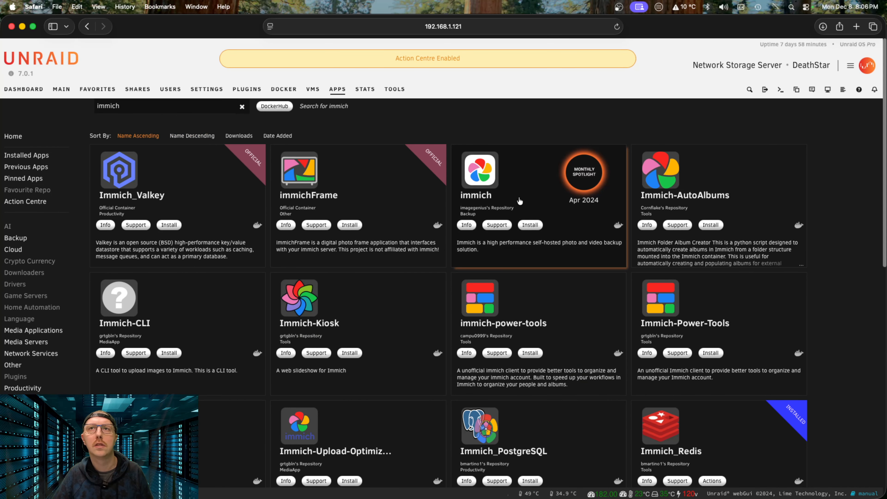
pyautogui.click(530, 224)
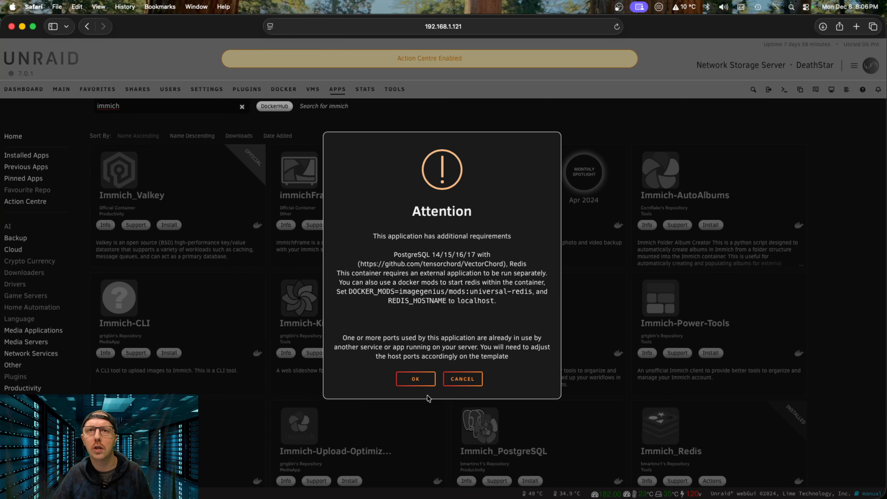
pyautogui.click(416, 380)
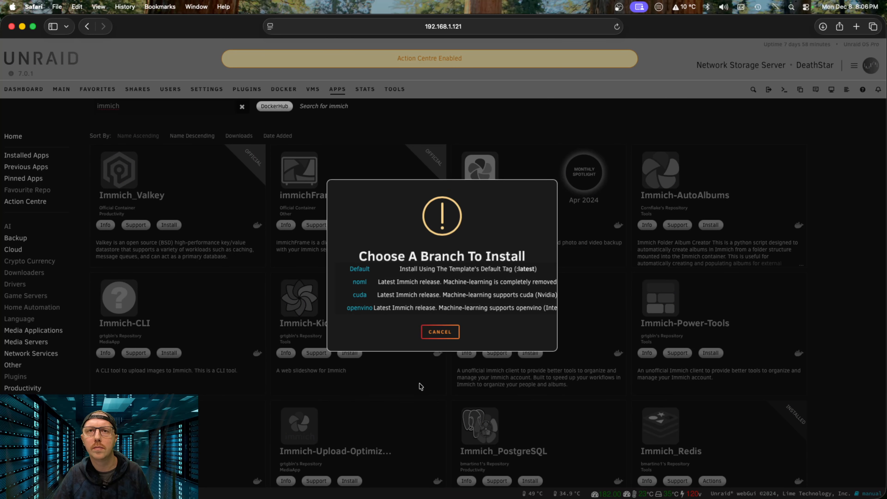
pyautogui.click(357, 269)
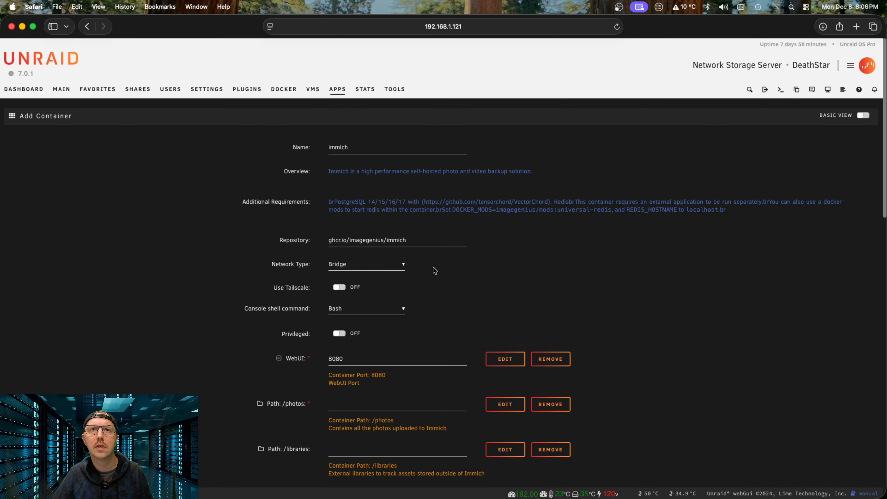
# Step: Replace the WebUI port value 8080
pyautogui.click(352, 360)
pyautogui.press('super+a')
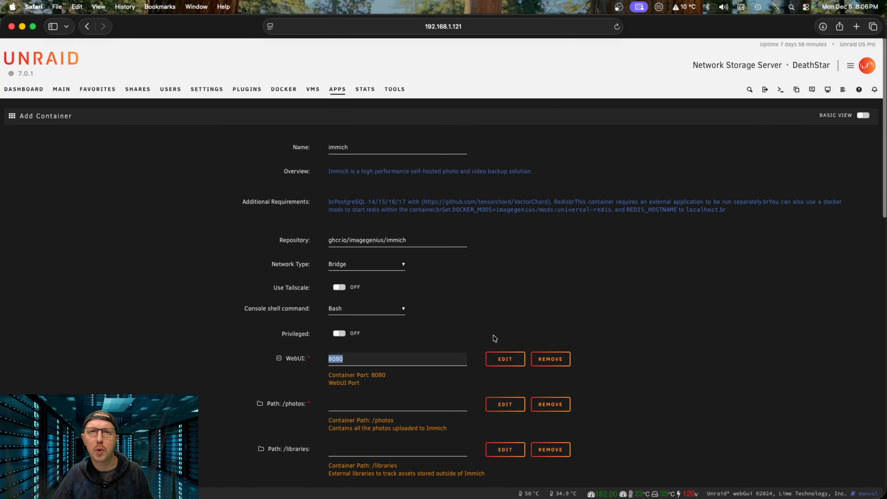
pyautogui.write('9762')
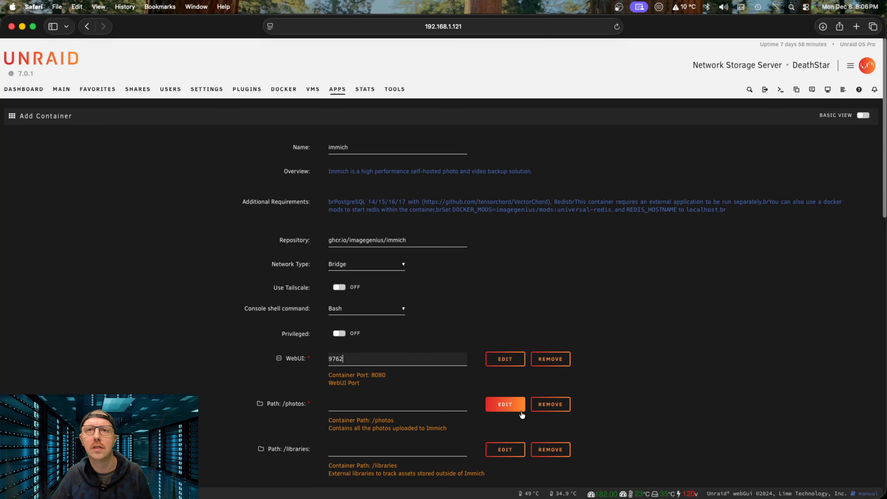
# Step: Map /photos to host folder /mnt/user/Projects/Final BC Adventure Video Projects and save
pyautogui.click(502, 404)
pyautogui.click(435, 228)
pyautogui.press('super+a')
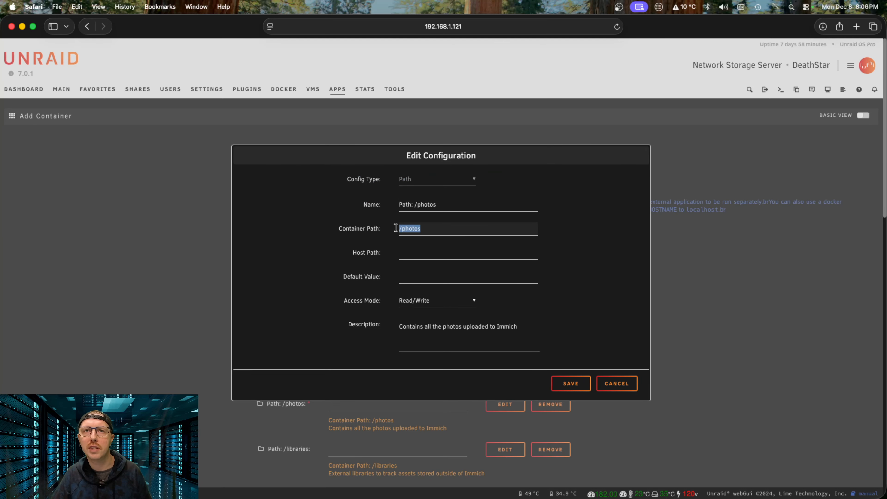
pyautogui.click(432, 252)
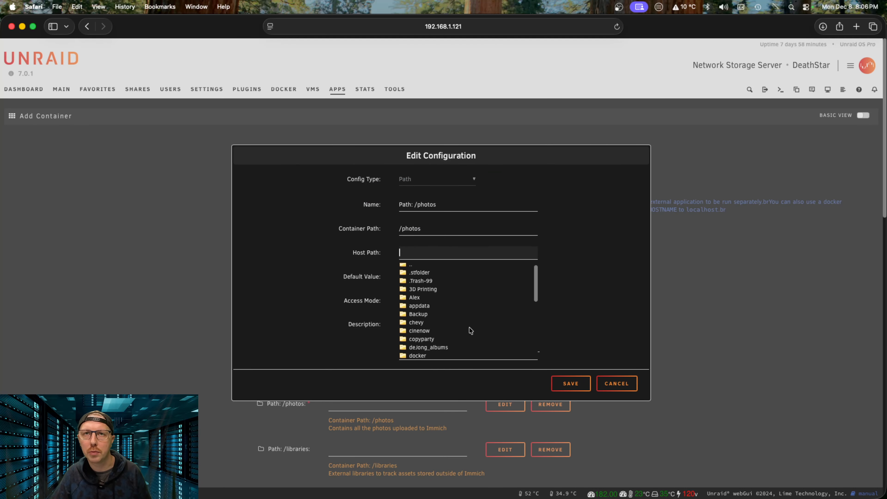
pyautogui.scroll(-10, 471, 331)
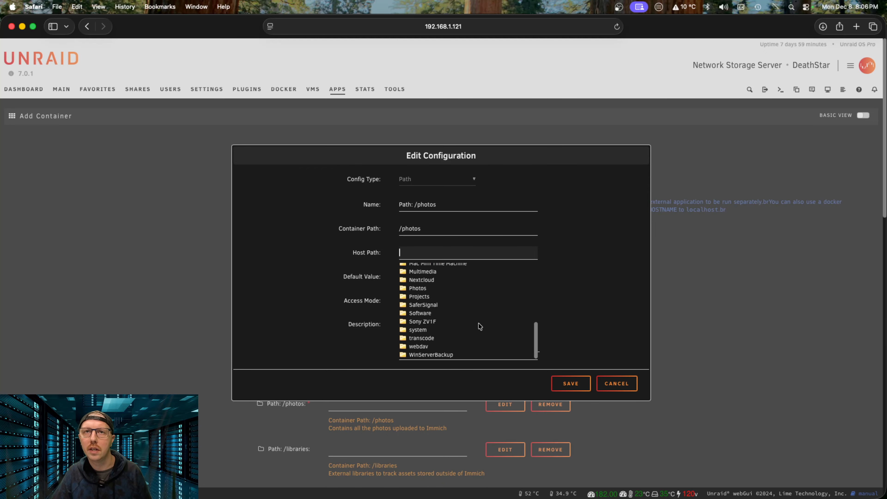
pyautogui.click(420, 322)
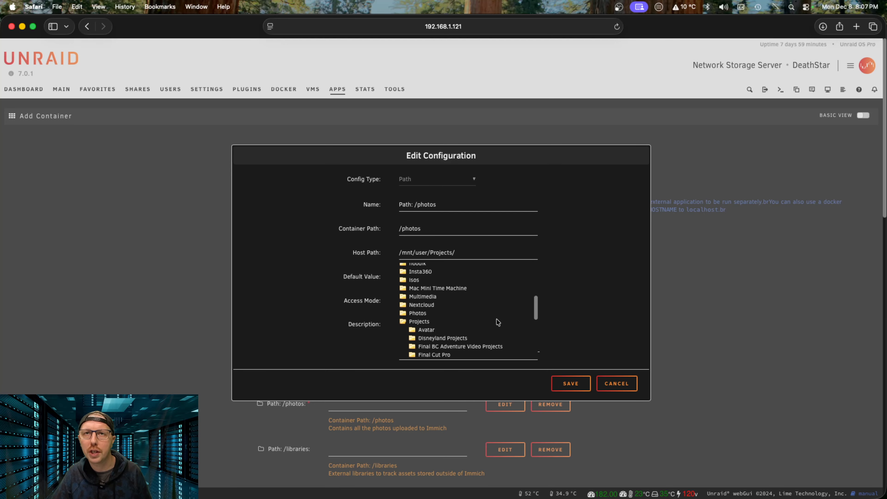
pyautogui.scroll(-3, 489, 346)
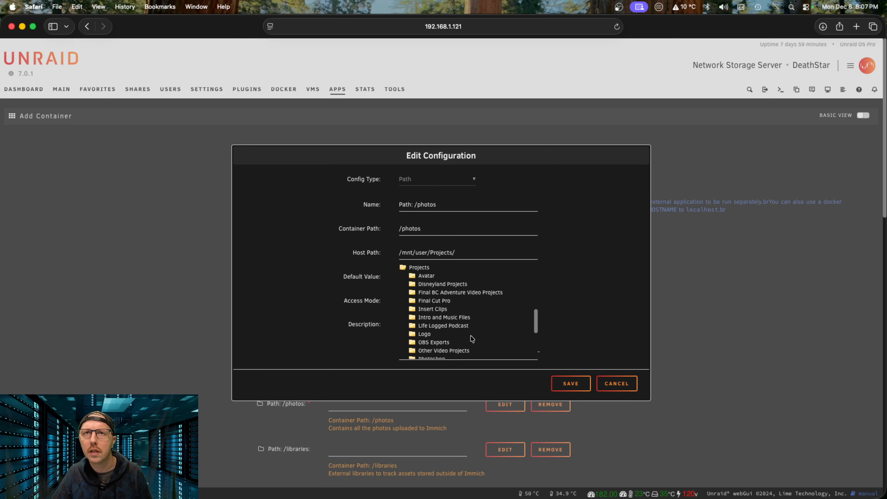
pyautogui.click(486, 295)
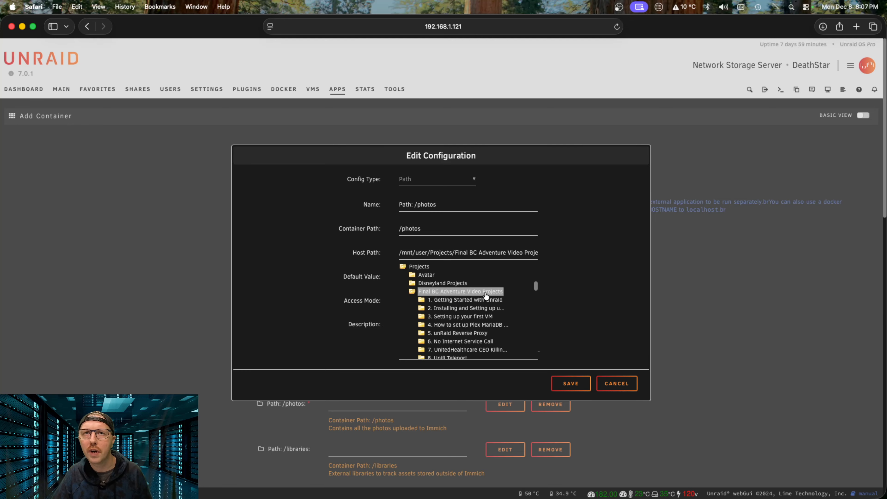
pyautogui.click(572, 384)
# Step: Open the Docker page in a new browser tab, then return to the Add Container form
pyautogui.scroll(-4, 604, 346)
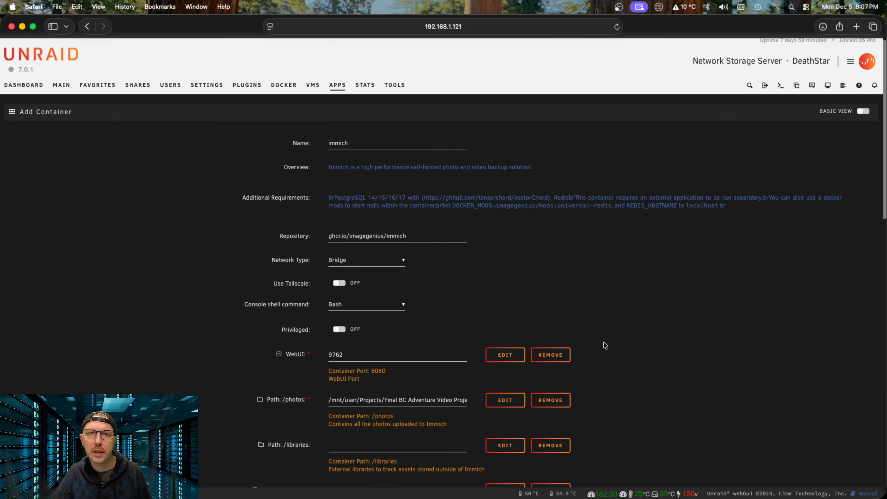
pyautogui.scroll(-3, 604, 346)
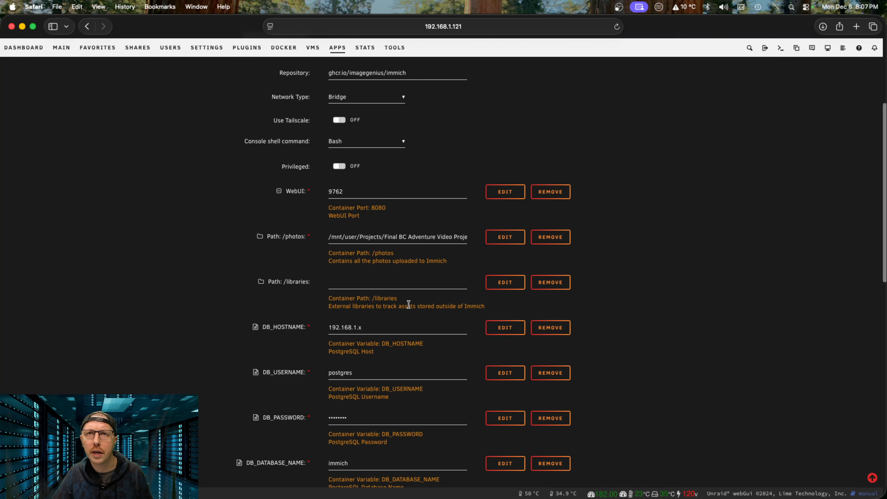
pyautogui.scroll(-4, 607, 313)
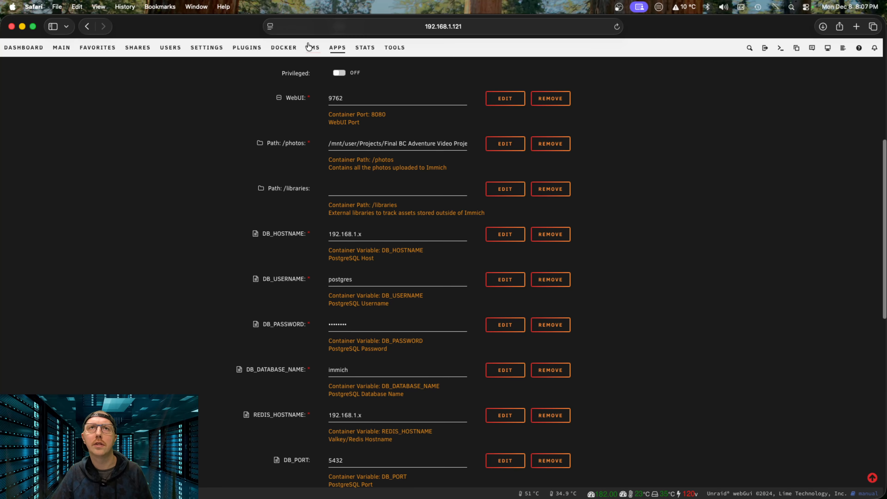
pyautogui.rightClick(285, 47)
pyautogui.click(303, 53)
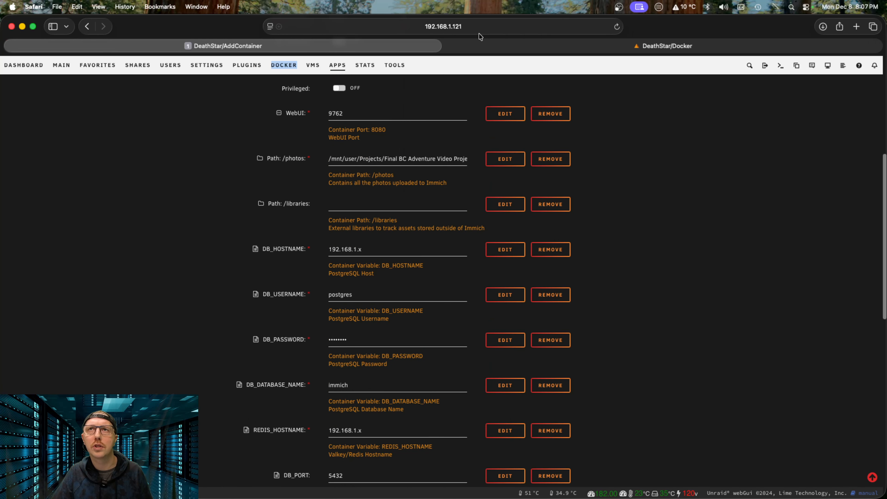
pyautogui.click(664, 46)
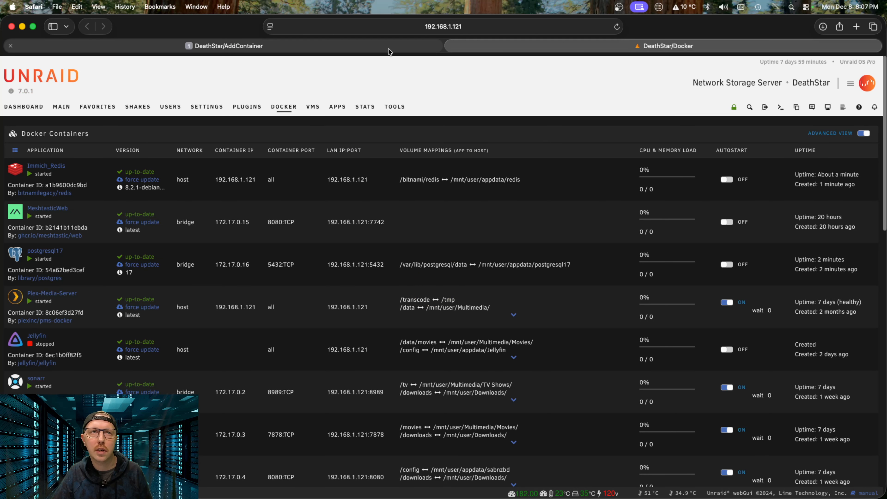
pyautogui.moveTo(390, 52)
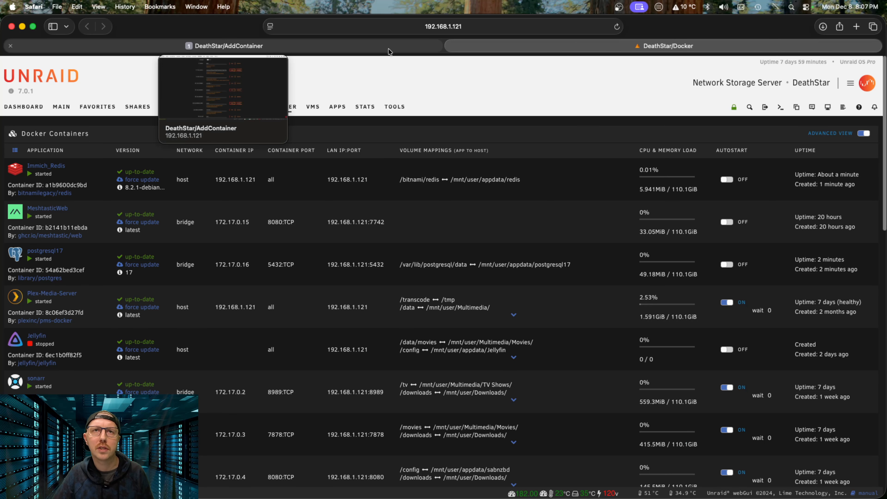
pyautogui.click(388, 48)
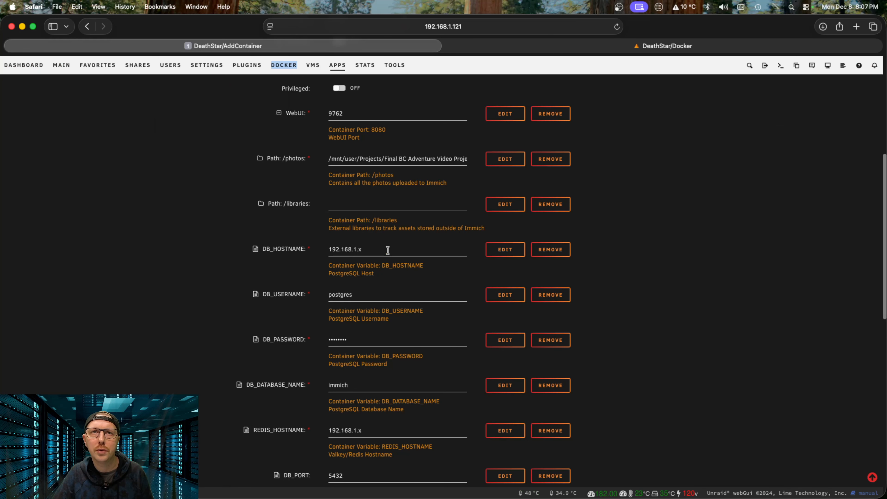
# Step: Set DB_HOSTNAME to 192.168.1.121, DB_USERNAME to immich, and enter the database password
pyautogui.click(381, 248)
pyautogui.press('BackSpace')
pyautogui.press('BackSpace')
pyautogui.write('.12')
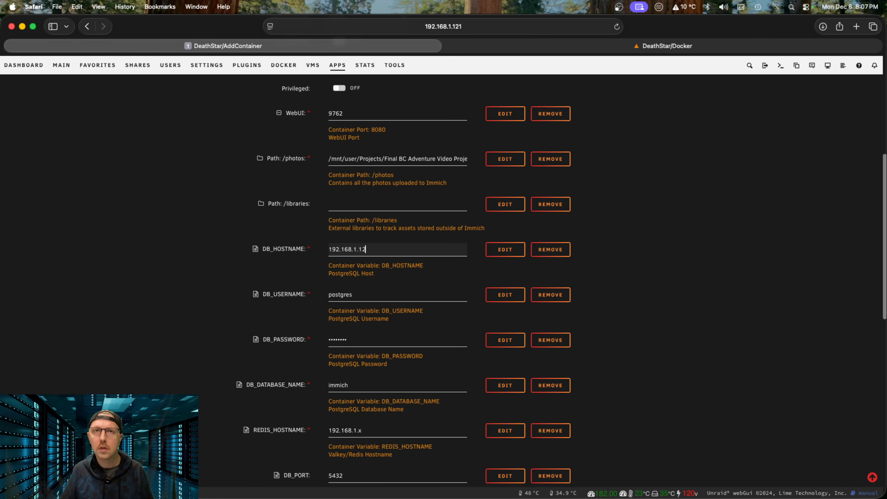
pyautogui.write('1')
pyautogui.press('Tab')
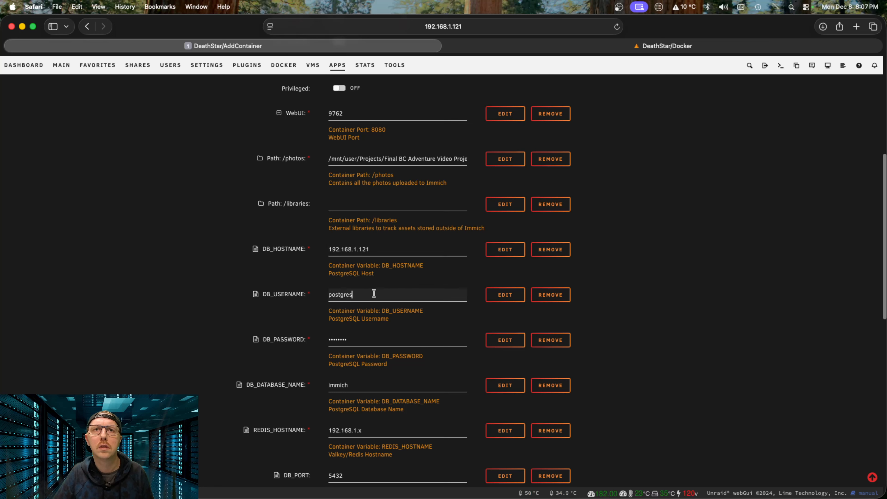
pyautogui.press('BackSpace')
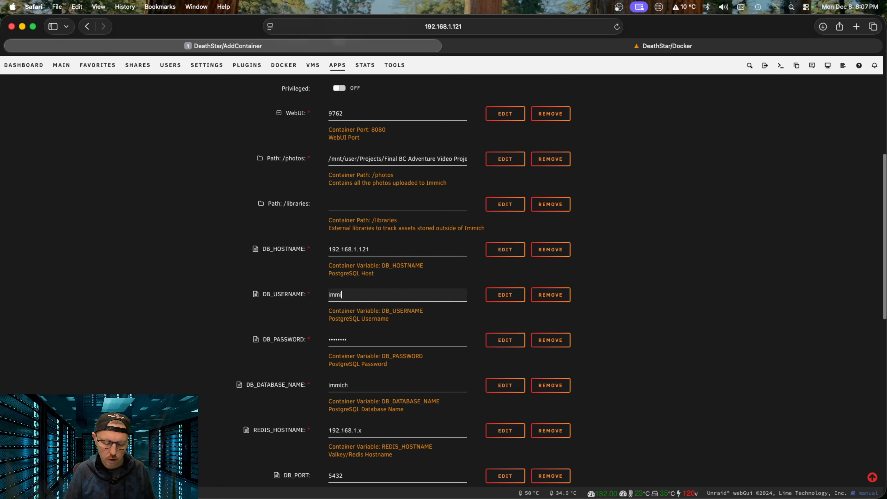
pyautogui.press('Tab')
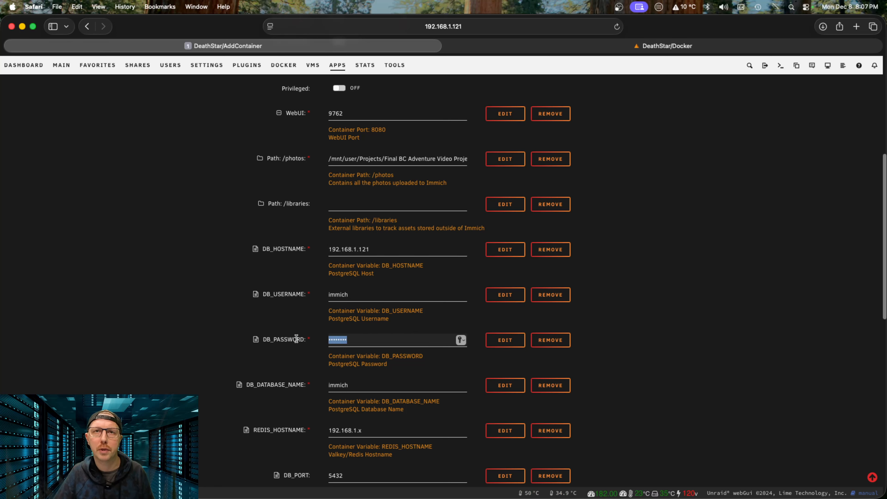
pyautogui.press('BackSpace')
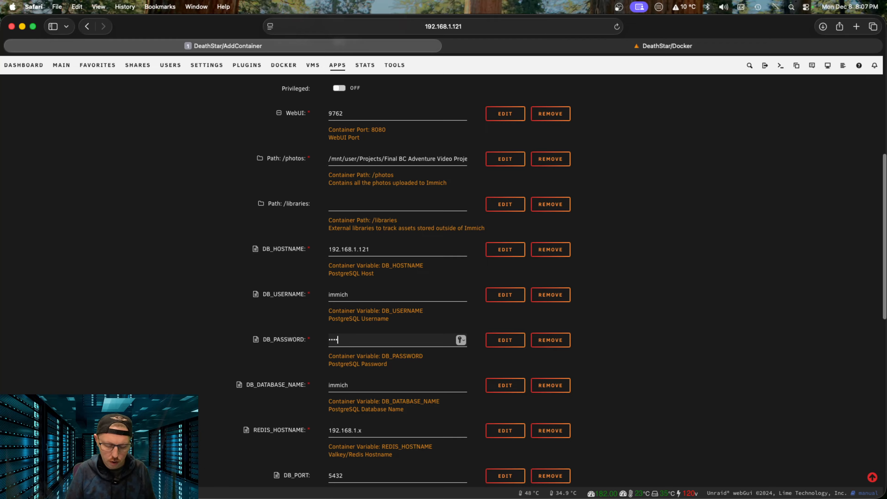
# Step: Set REDIS_HOSTNAME to 192.168.1.121 and enter the Redis password
pyautogui.scroll(-5, 318, 351)
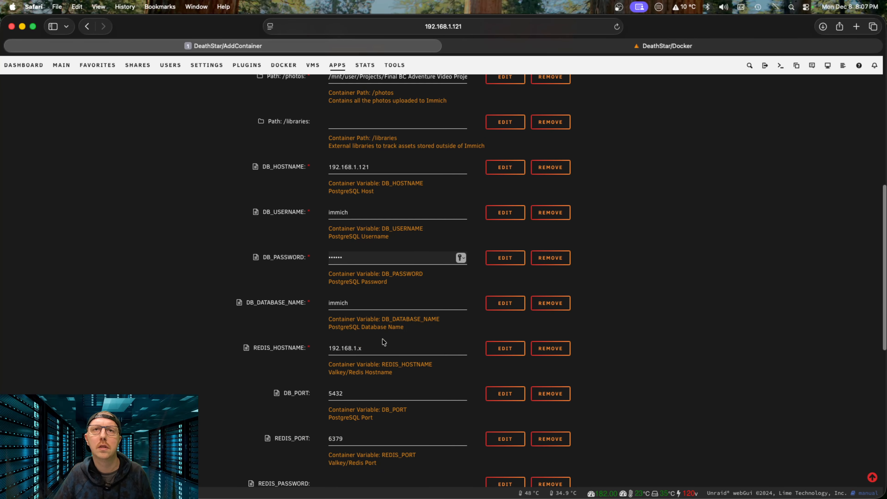
pyautogui.click(378, 347)
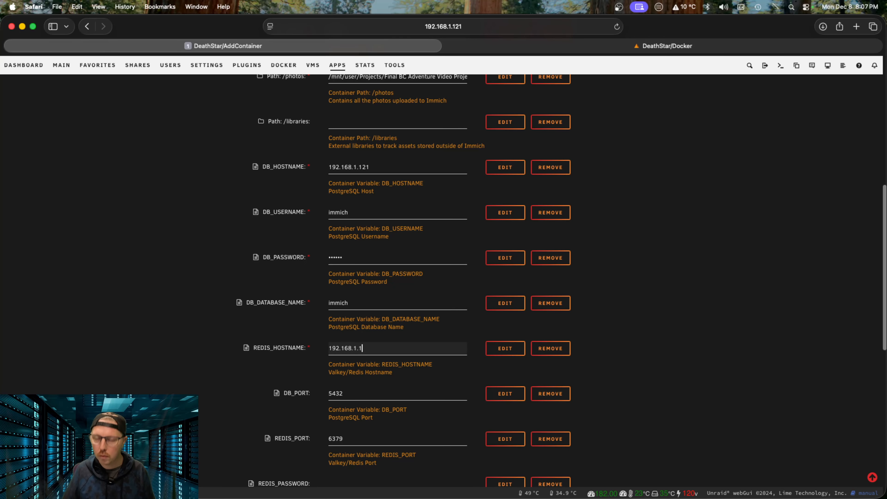
pyautogui.scroll(-2, 414, 390)
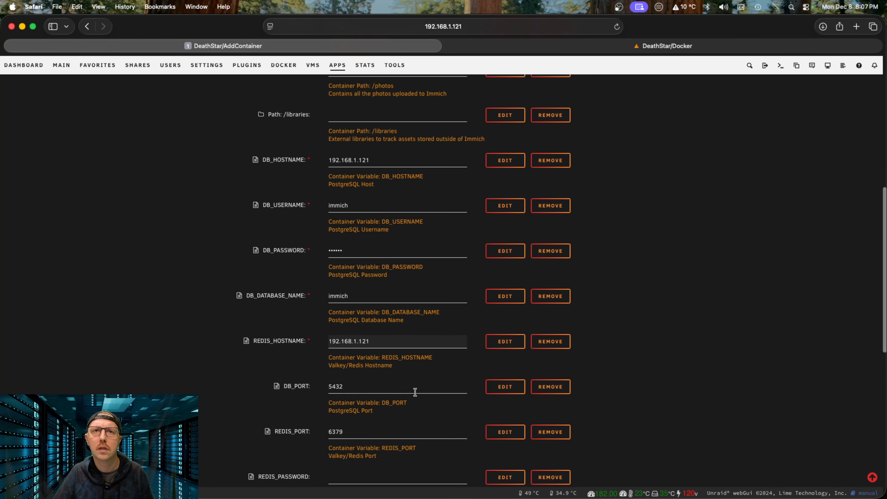
pyautogui.scroll(-5, 384, 391)
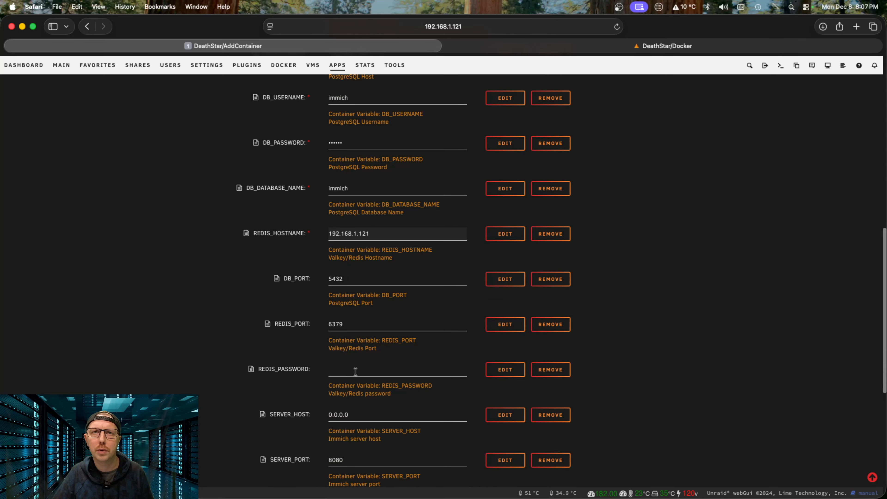
pyautogui.click(371, 373)
pyautogui.write('i')
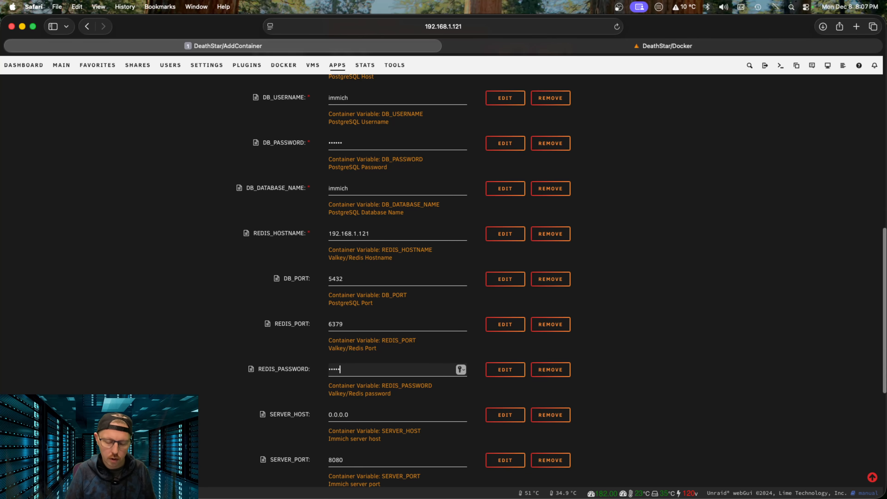
pyautogui.scroll(-4, 608, 431)
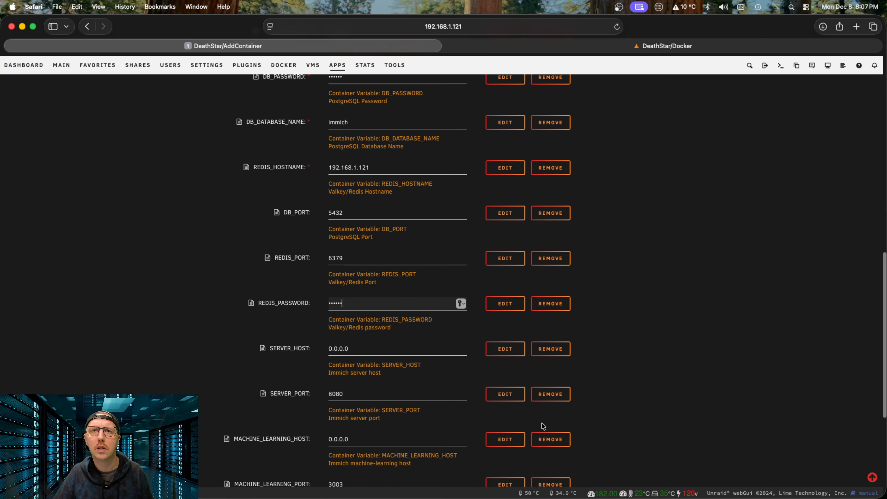
pyautogui.scroll(-2, 449, 414)
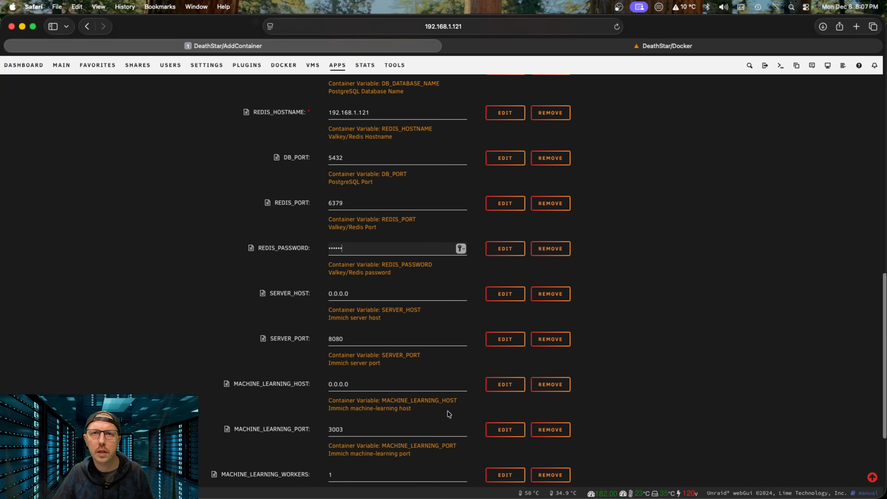
pyautogui.scroll(20, 449, 414)
pyautogui.scroll(-20, 449, 414)
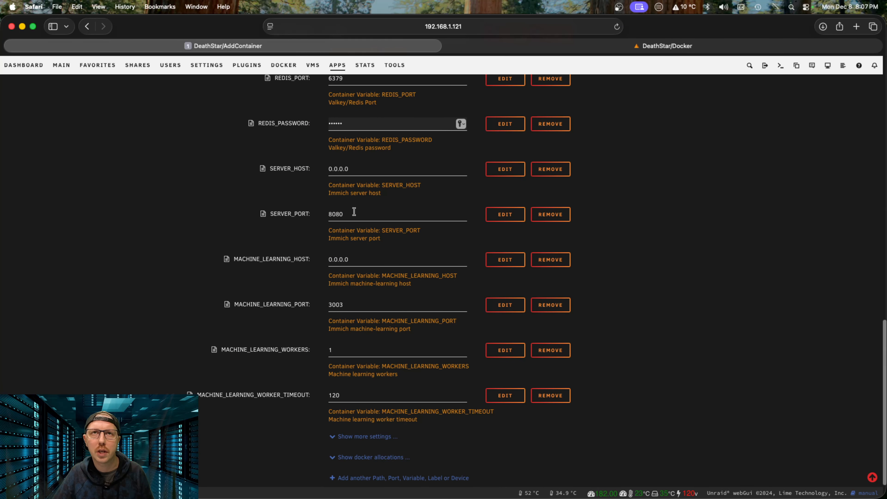
# Step: Correct the SERVER_HOST address value
pyautogui.press('Tab')
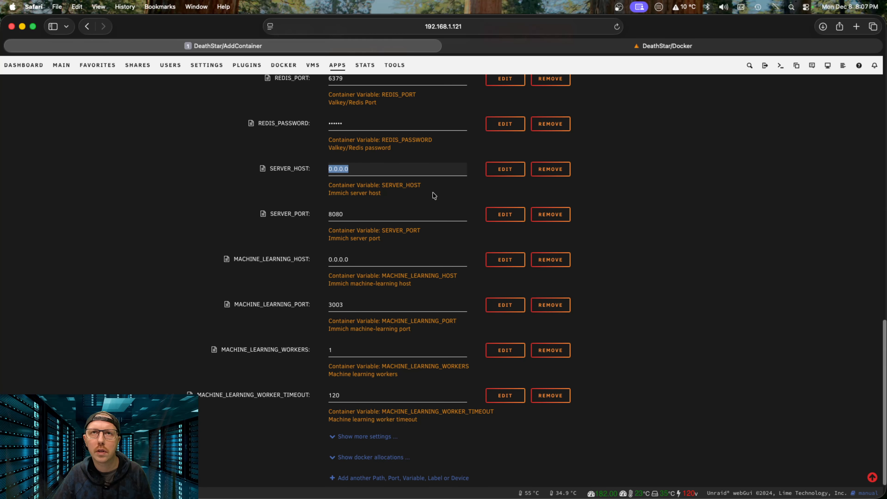
pyautogui.write('192.168.121')
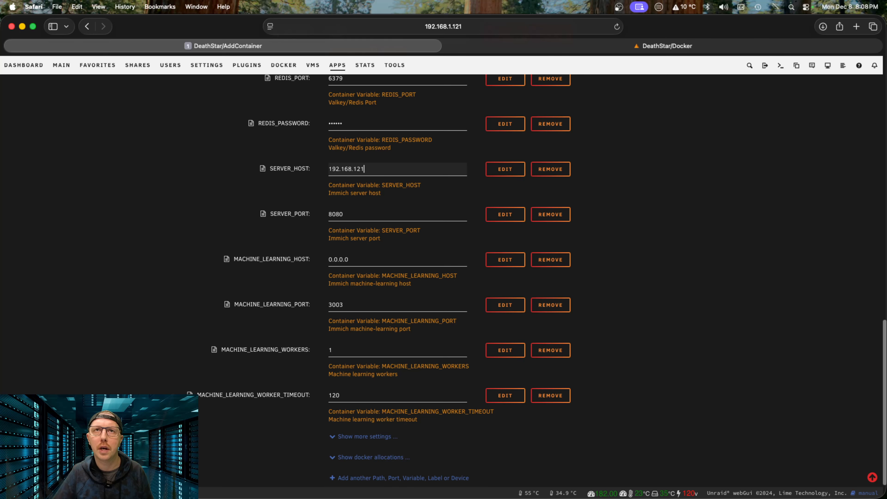
pyautogui.press('BackSpace')
pyautogui.press('BackSpace')
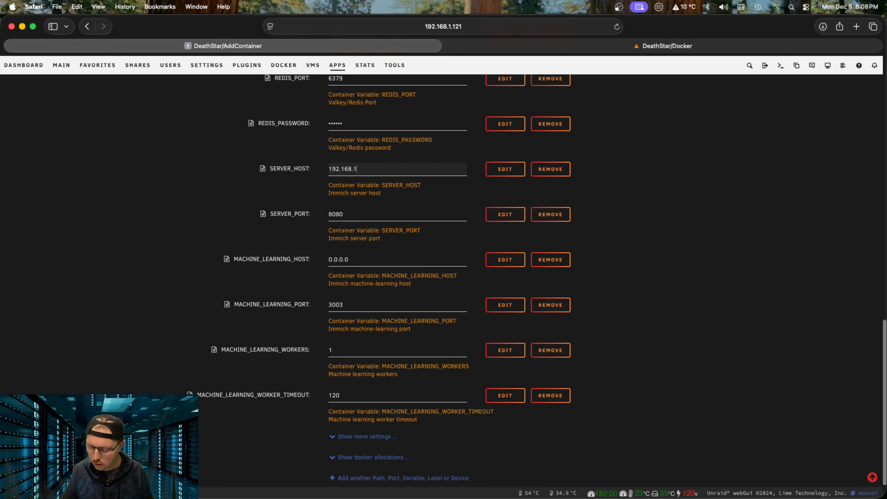
pyautogui.scroll(3, 415, 295)
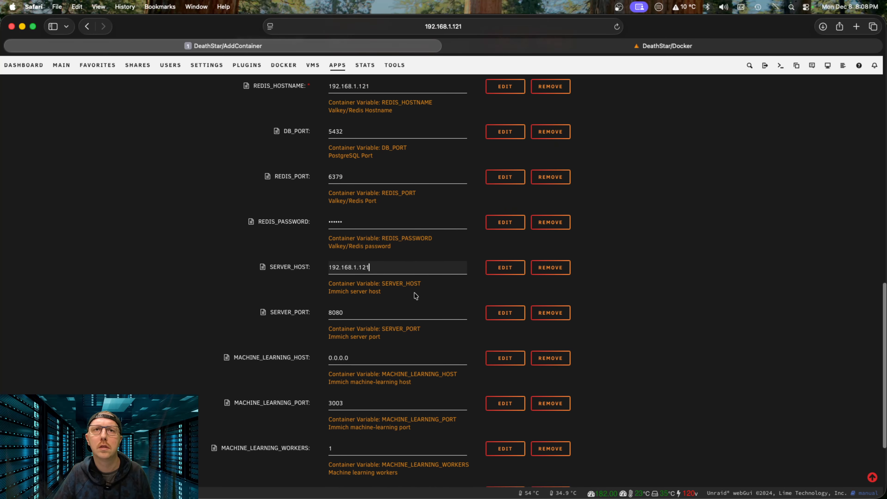
pyautogui.scroll(-2, 416, 296)
# Step: Clear MACHINE_LEARNING_HOST 0.0.0.0, PORT 3003, WORKERS 1 and worker timeout 120
pyautogui.doubleClick(356, 299)
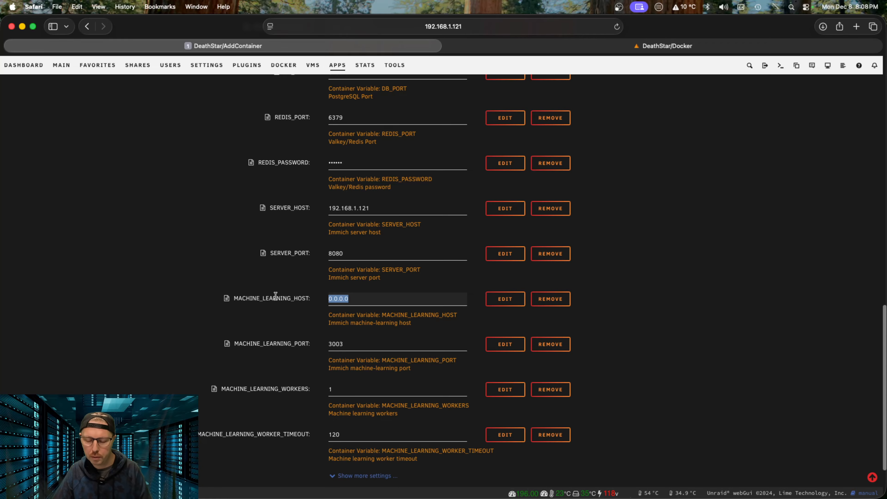
pyautogui.press('BackSpace')
pyautogui.doubleClick(360, 343)
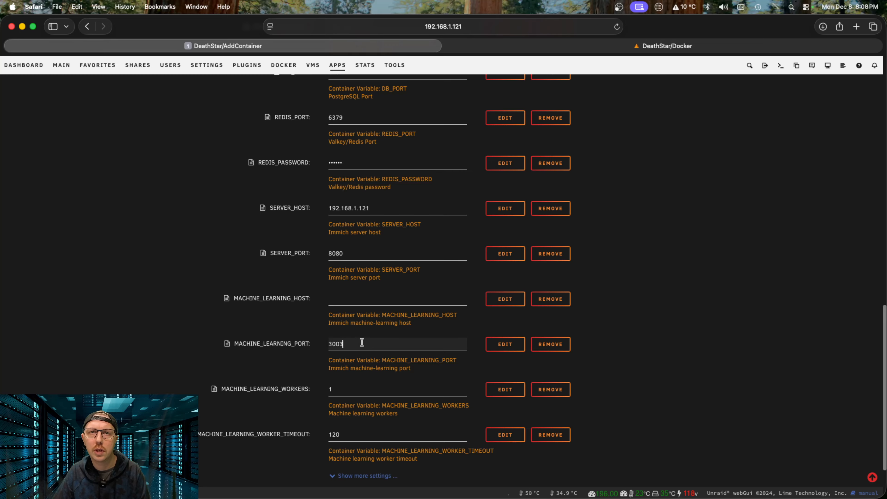
pyautogui.press('BackSpace')
pyautogui.doubleClick(366, 390)
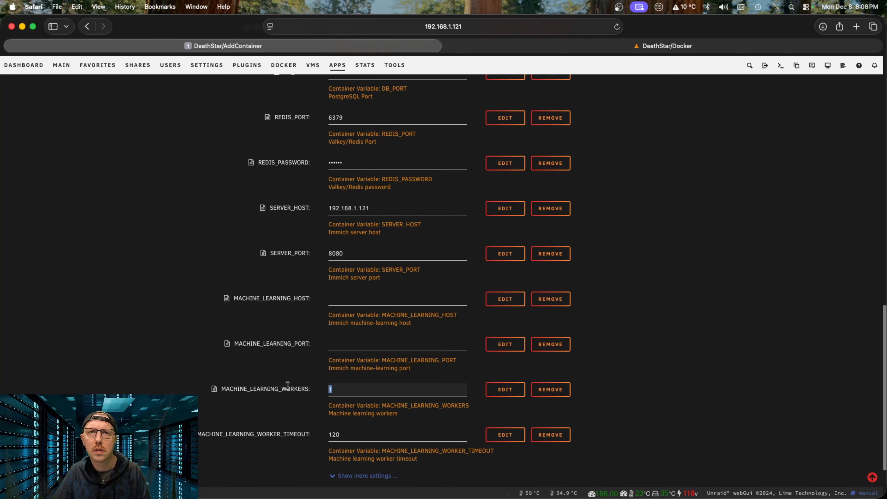
pyautogui.press('BackSpace')
pyautogui.scroll(-1, 349, 405)
pyautogui.click(346, 415)
pyautogui.doubleClick(346, 415)
pyautogui.press('BackSpace')
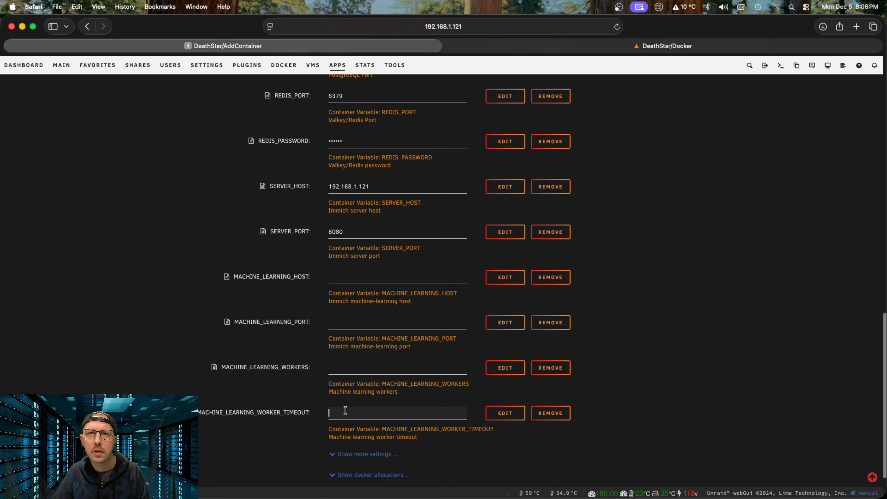
# Step: Change SERVER_PORT from 8080 to 9762
pyautogui.scroll(-3, 349, 413)
pyautogui.scroll(12, 413, 381)
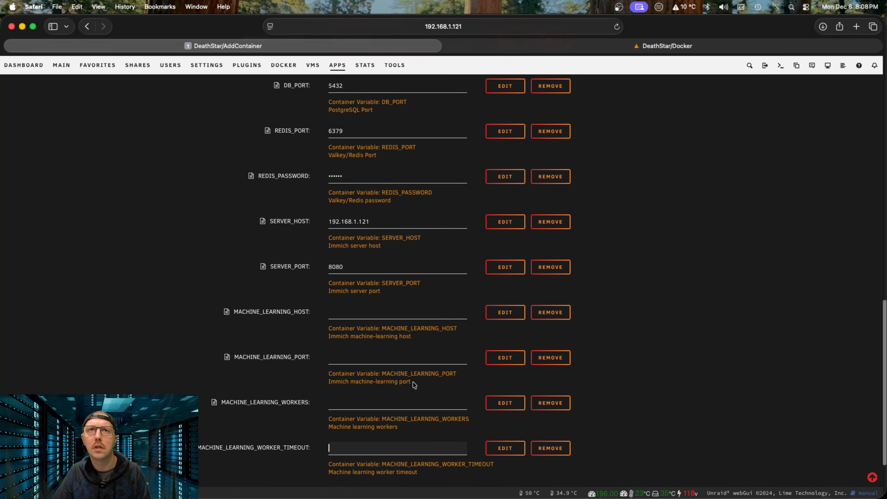
pyautogui.scroll(8, 412, 382)
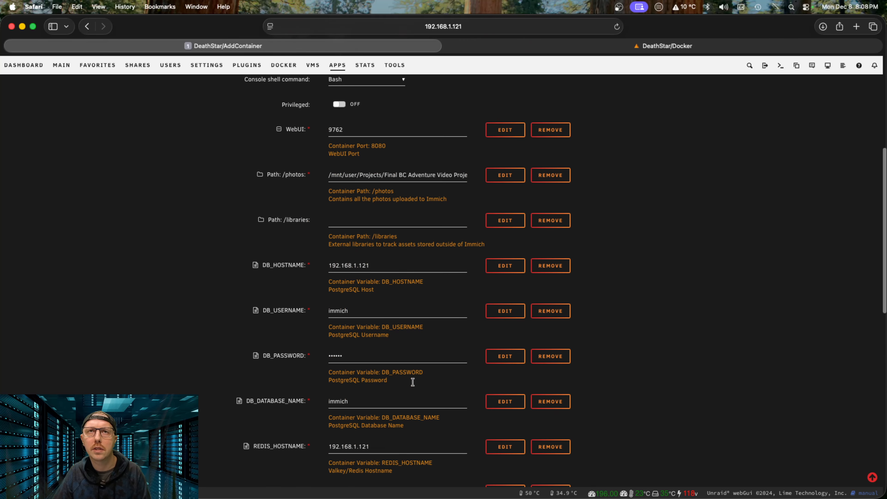
pyautogui.scroll(-12, 412, 382)
pyautogui.scroll(-5, 412, 381)
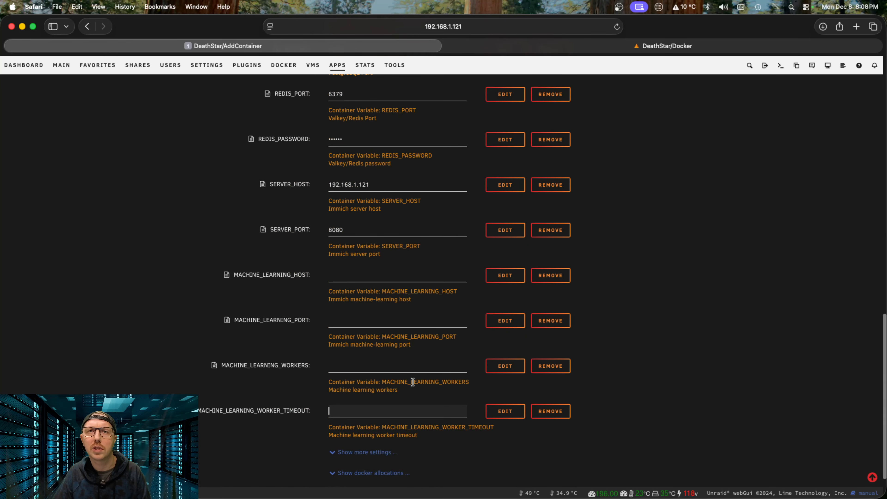
pyautogui.scroll(2, 412, 381)
pyautogui.click(350, 304)
pyautogui.doubleClick(350, 304)
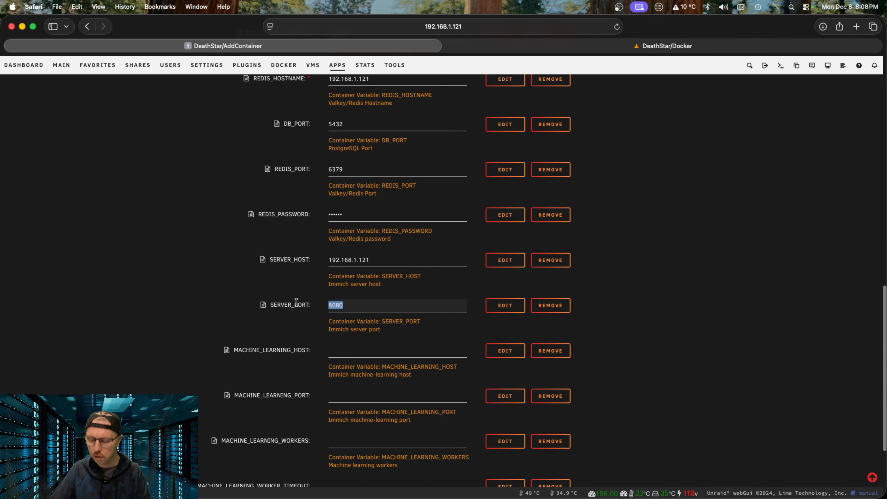
pyautogui.write('9762')
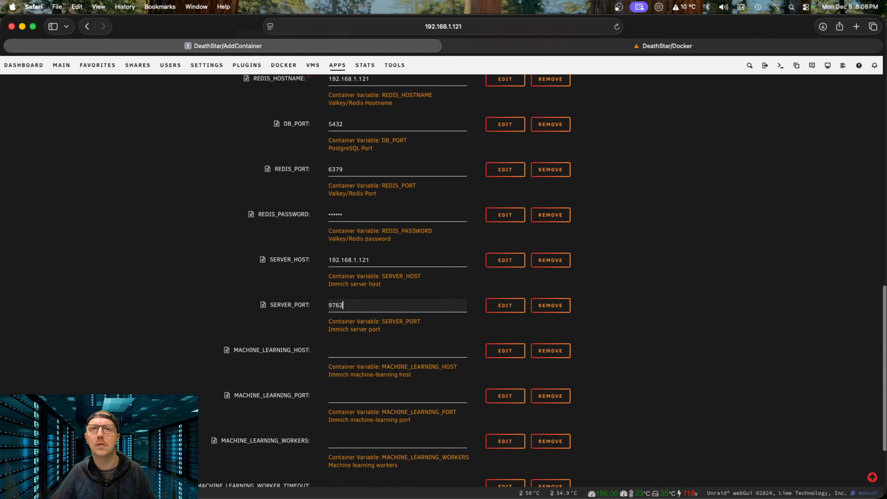
pyautogui.scroll(-5, 368, 350)
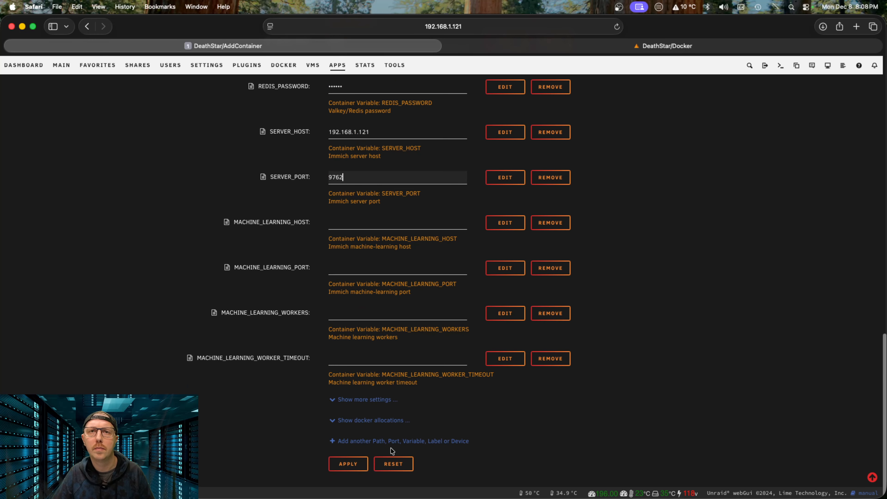
# Step: Create the immich container from the edited template and let its 2 GB image pull finish
pyautogui.click(344, 466)
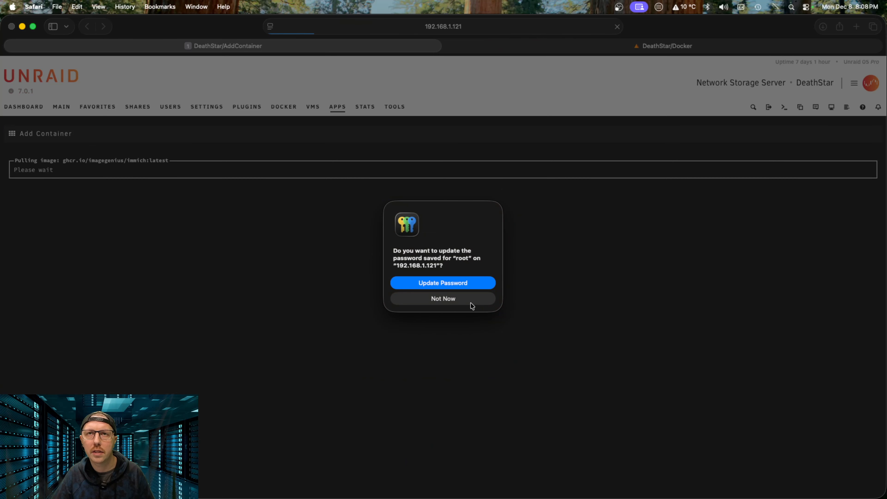
pyautogui.click(475, 300)
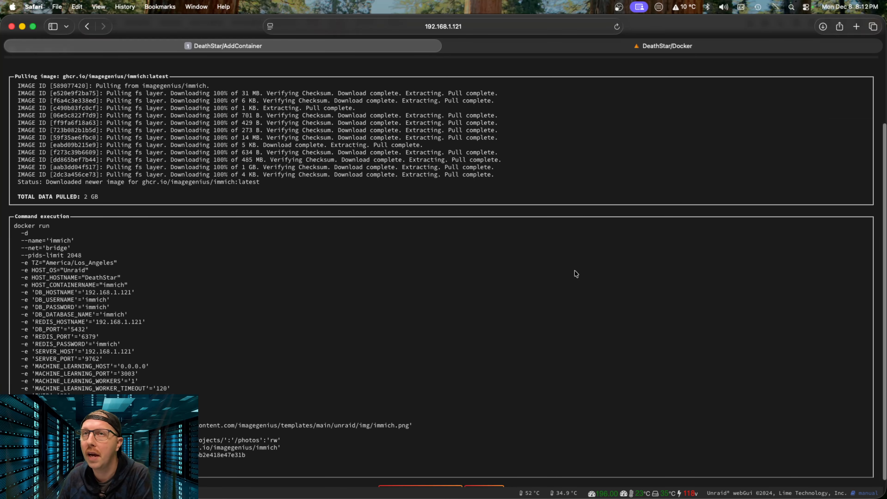
pyautogui.scroll(-1, 453, 361)
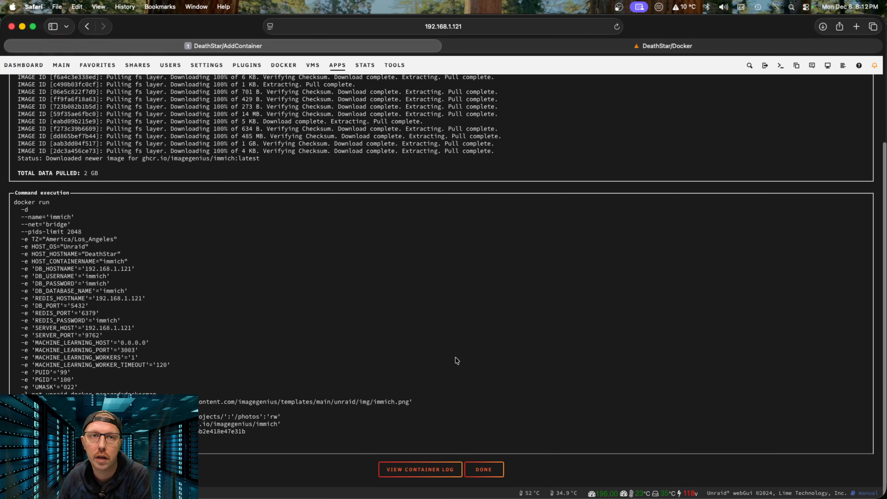
pyautogui.click(486, 469)
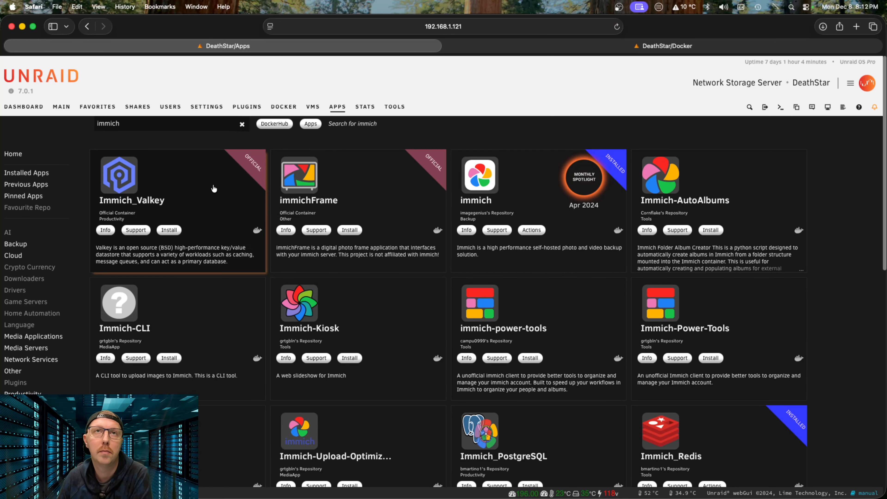
# Step: Check the immich container's log, which reports a 'No vector extension found' error
pyautogui.click(284, 106)
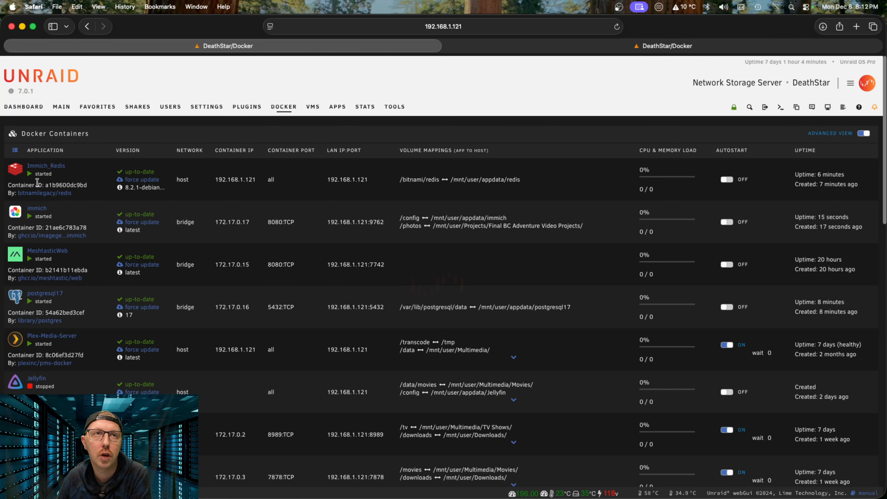
pyautogui.click(15, 211)
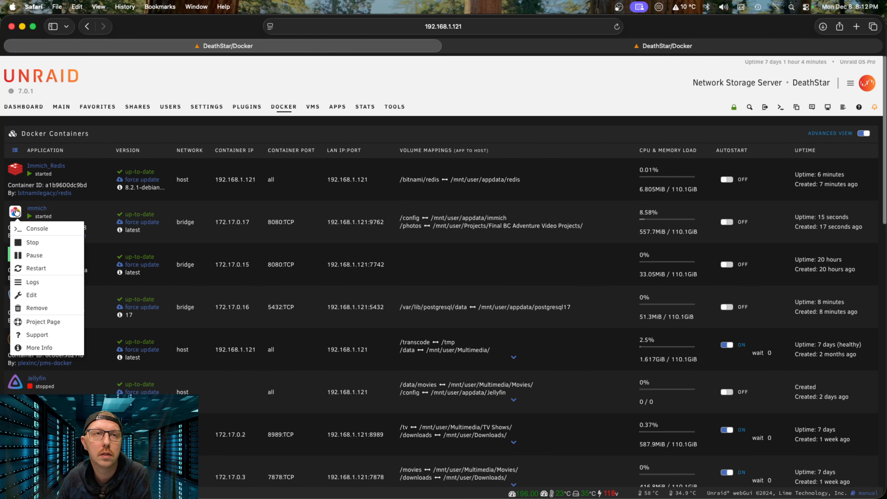
pyautogui.click(63, 279)
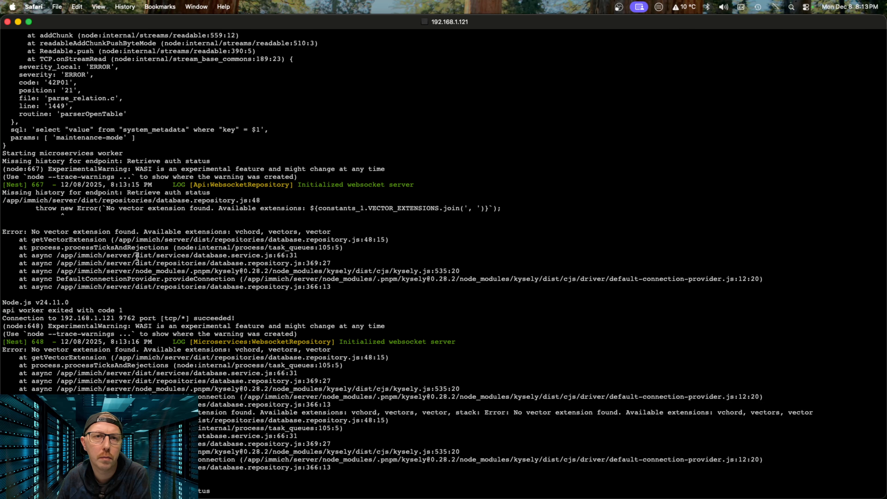
pyautogui.click(7, 21)
# Step: Bring up the immich container's action menu again to edit its settings
pyautogui.click(20, 218)
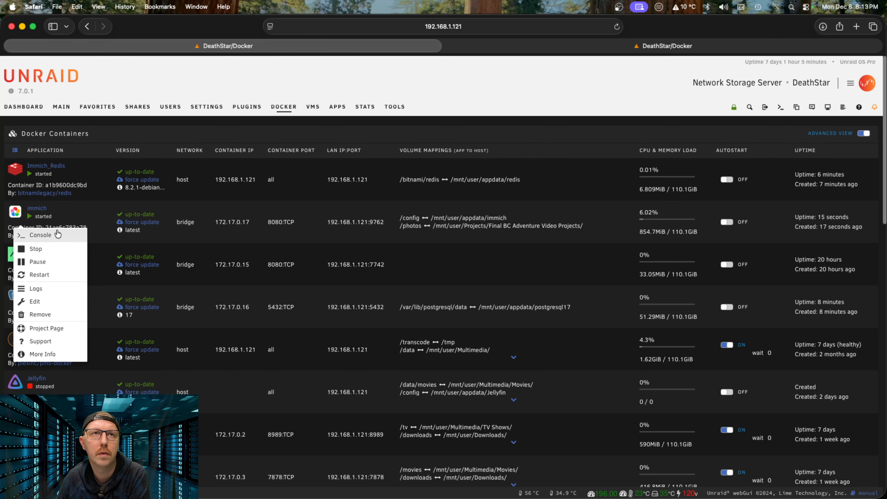
pyautogui.click(230, 204)
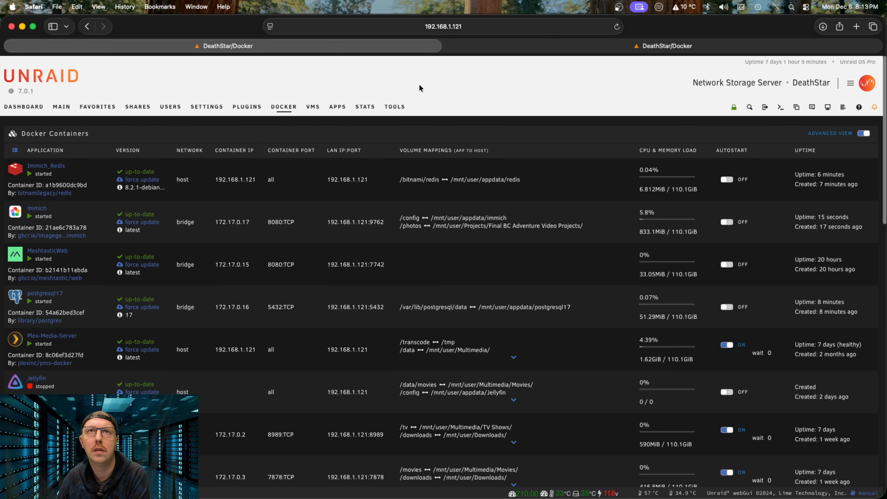
pyautogui.click(15, 217)
# Step: Change the immich SERVER_PORT value to 8080 in the container's edit form
pyautogui.click(67, 303)
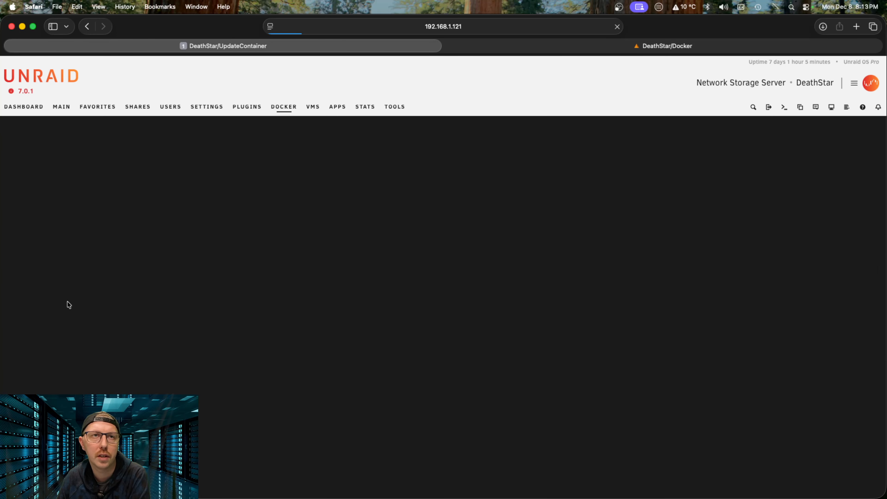
pyautogui.scroll(-10, 406, 358)
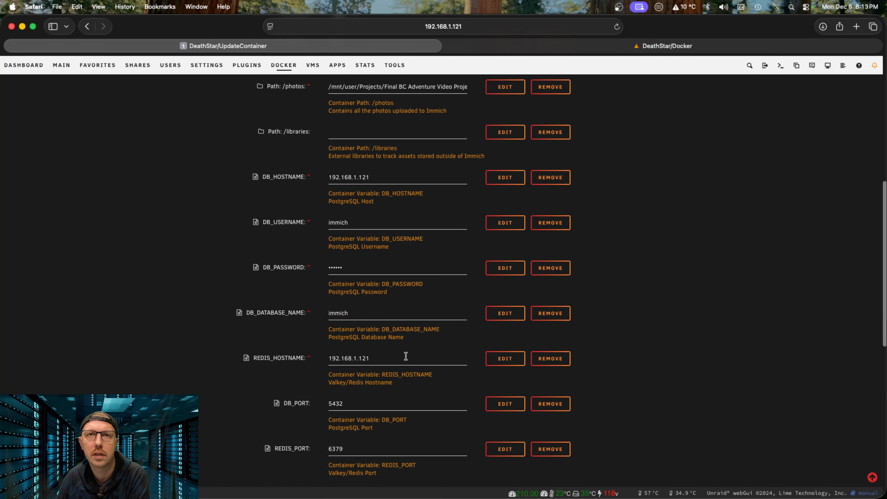
pyautogui.scroll(-5, 406, 356)
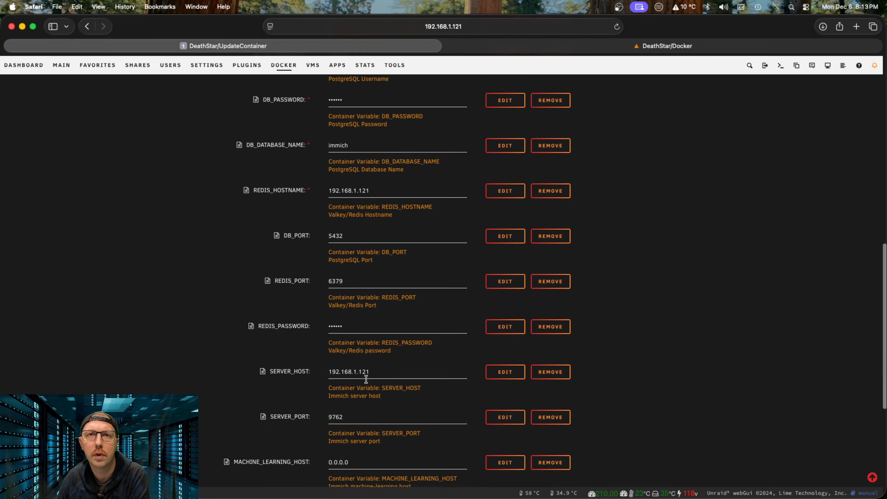
pyautogui.scroll(-1, 366, 379)
pyautogui.moveTo(352, 401); pyautogui.dragTo(296, 401)
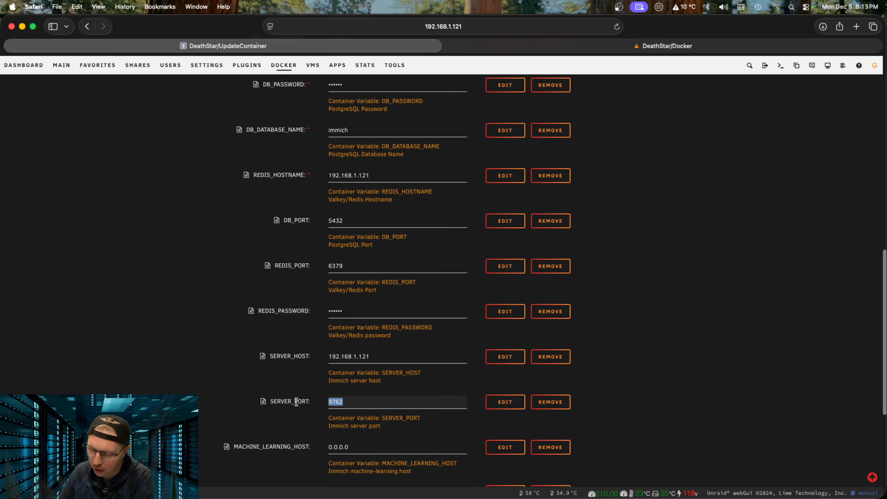
pyautogui.write('8080')
# Step: Apply the port change to recreate immich and return to the Docker list
pyautogui.scroll(-5, 367, 405)
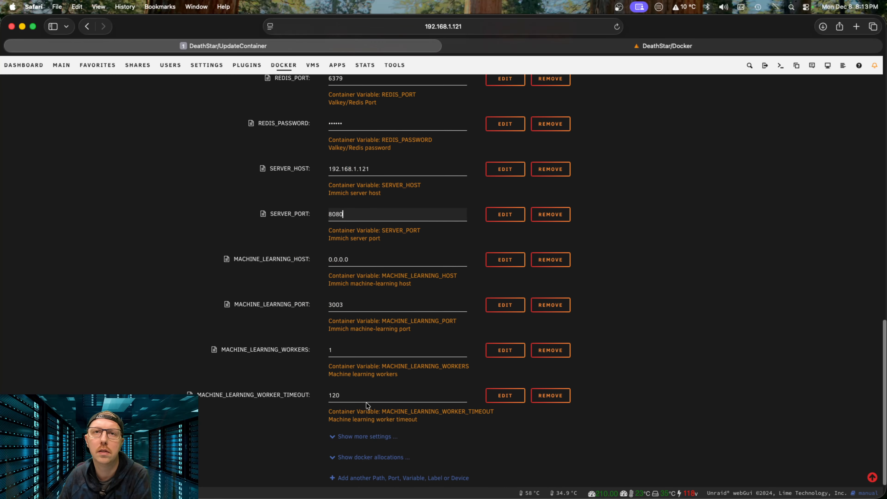
pyautogui.scroll(-2, 367, 405)
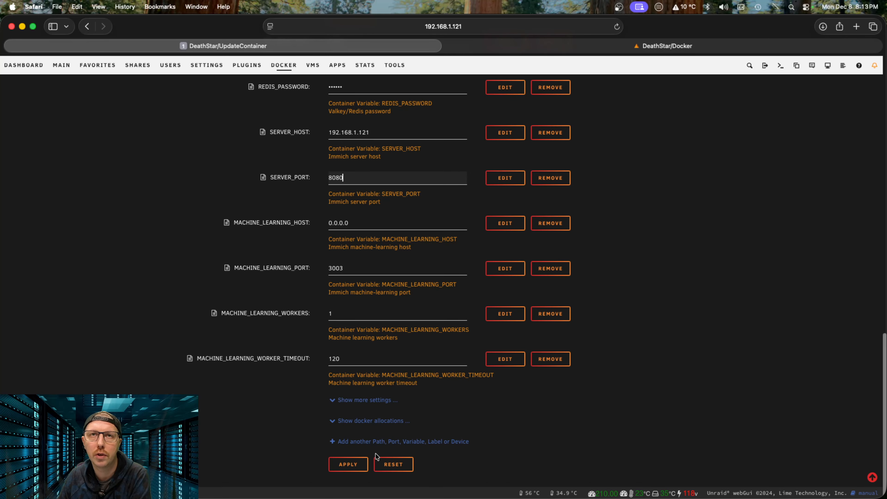
pyautogui.click(348, 464)
pyautogui.click(458, 301)
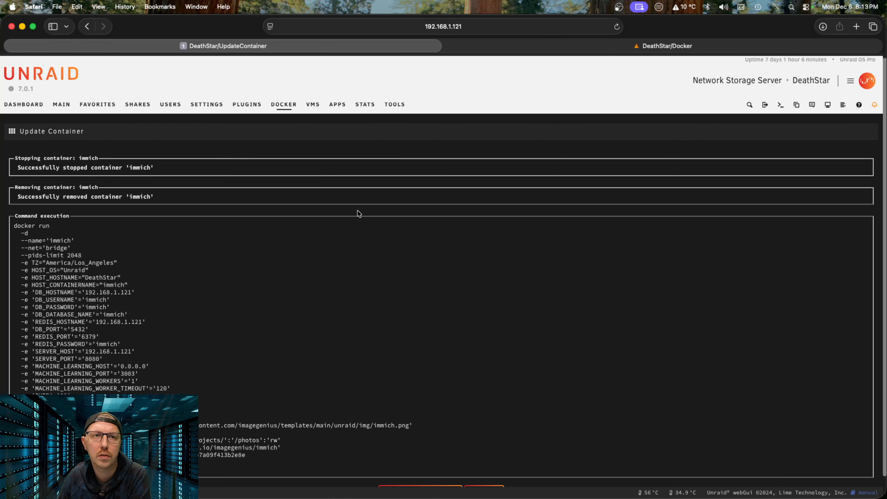
pyautogui.click(502, 473)
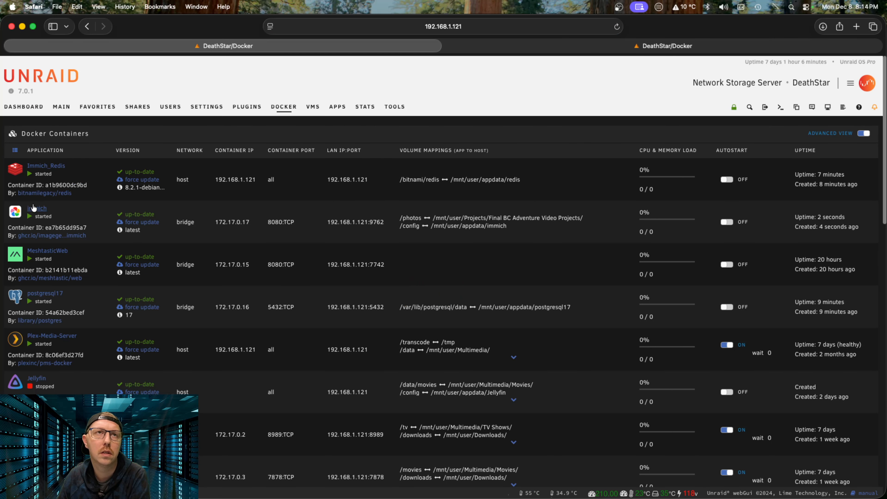
pyautogui.click(18, 215)
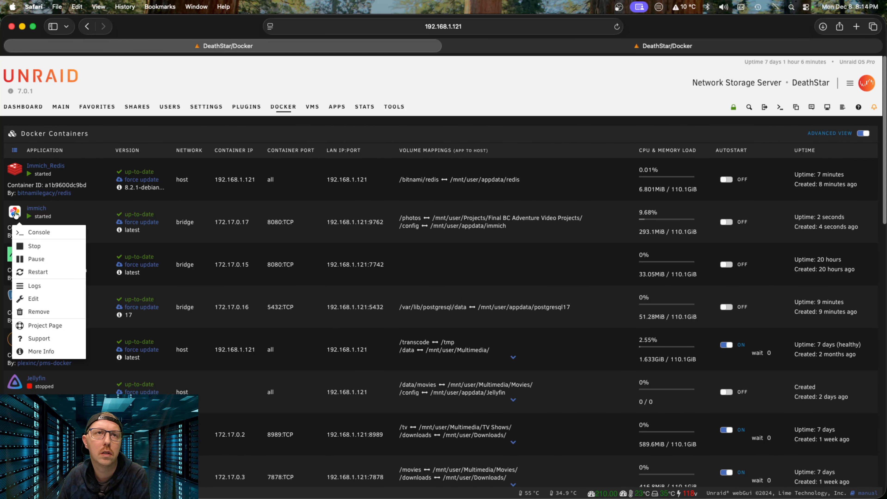
pyautogui.click(54, 285)
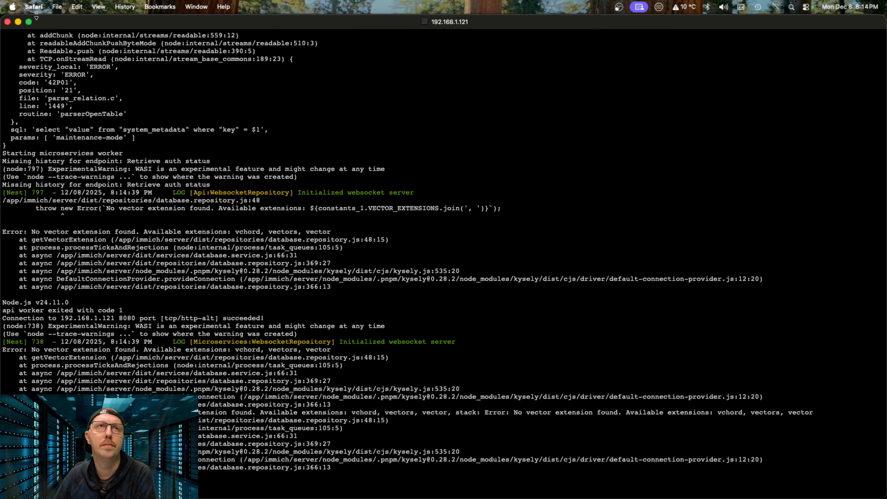
pyautogui.click(7, 22)
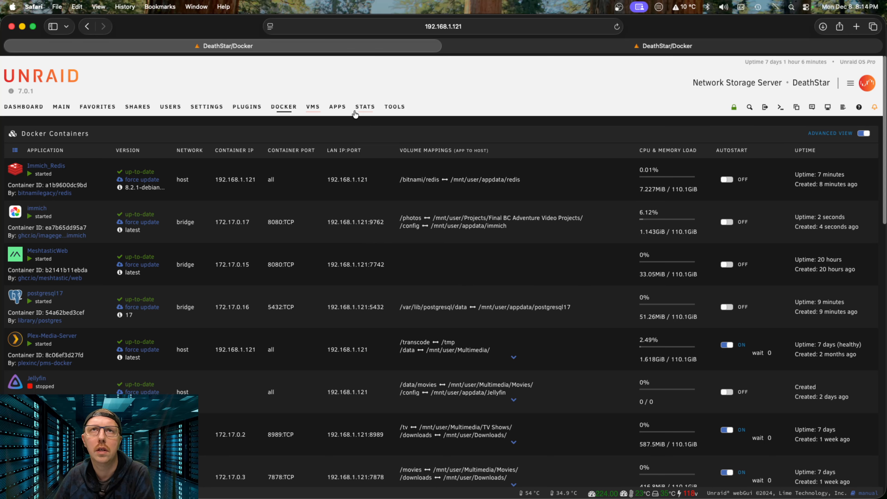
pyautogui.click(338, 107)
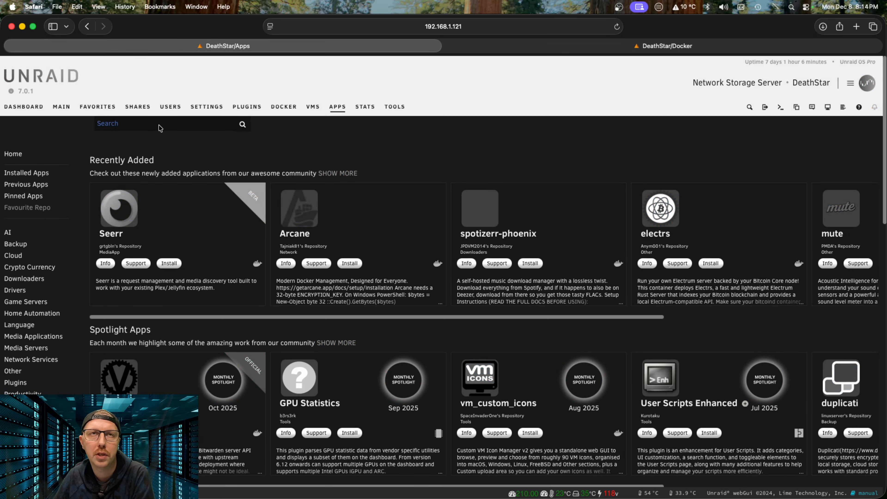
pyautogui.click(159, 124)
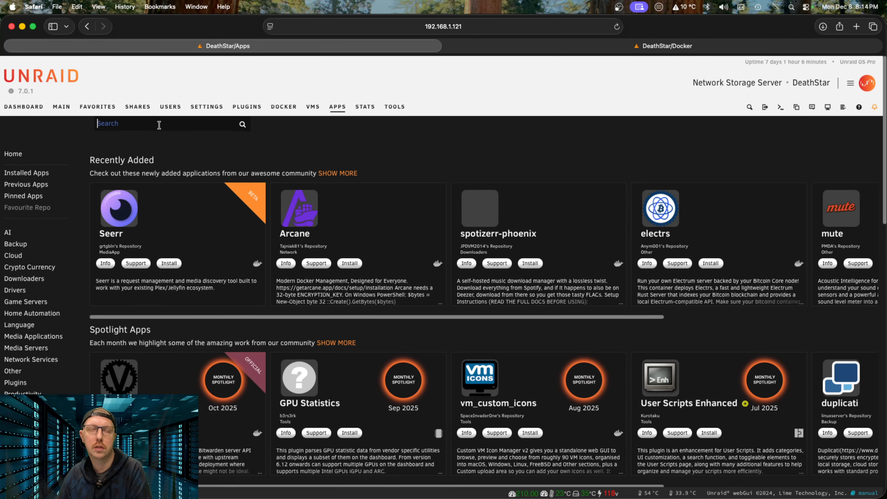
pyautogui.write('postgres')
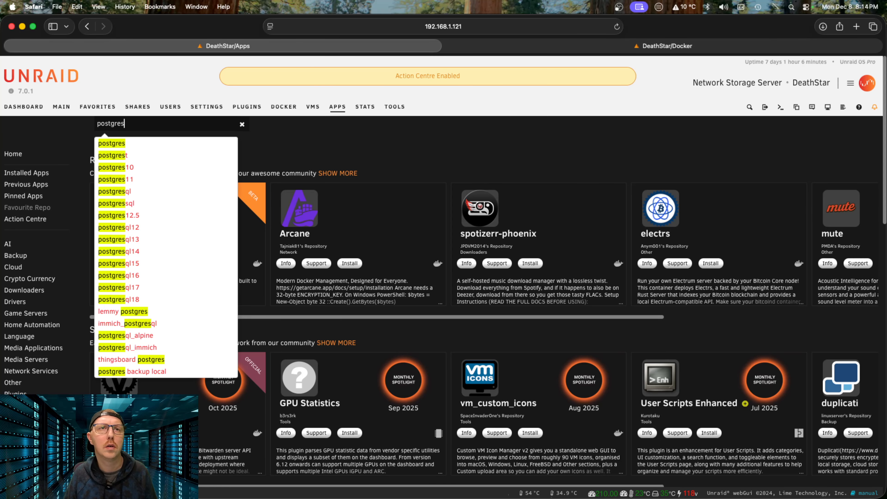
pyautogui.click(146, 323)
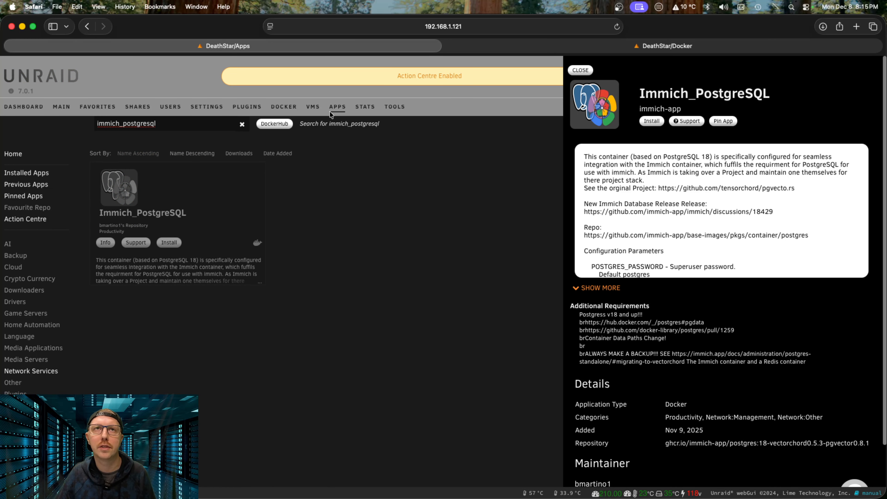
pyautogui.click(586, 71)
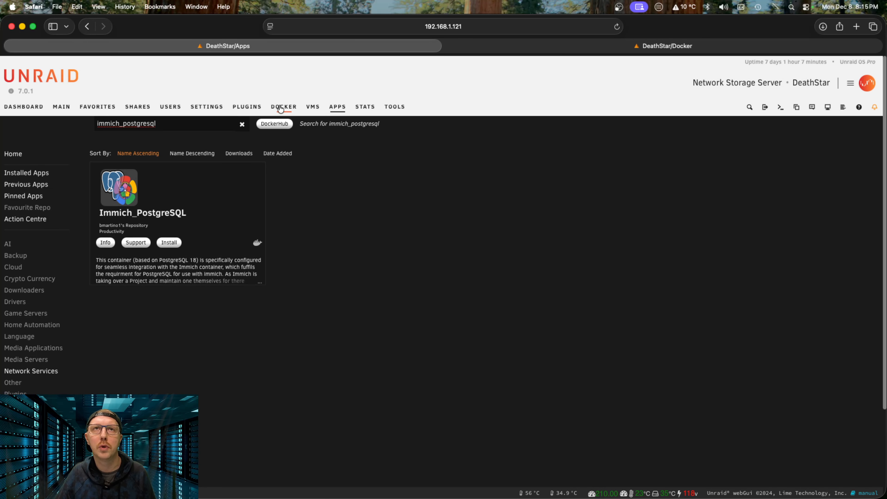
pyautogui.click(281, 102)
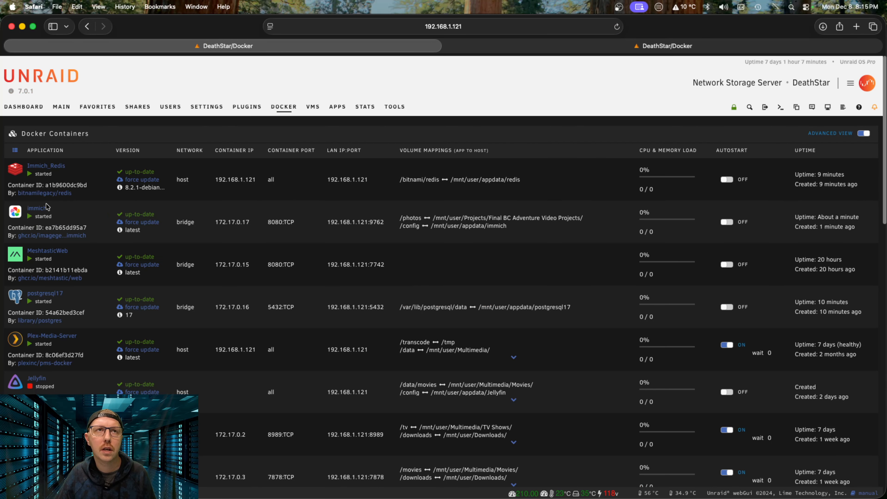
# Step: Stop immich, then remove the postgresql17 container along with its image
pyautogui.click(14, 211)
pyautogui.click(54, 244)
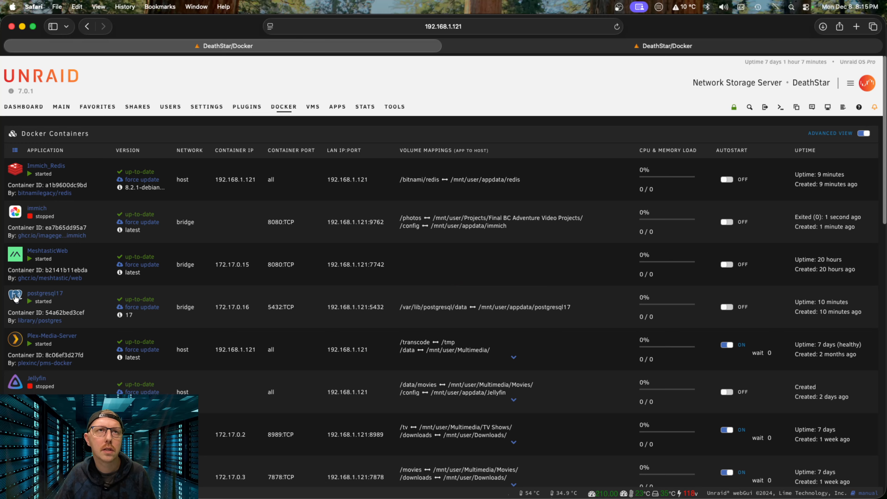
pyautogui.click(15, 296)
pyautogui.click(35, 393)
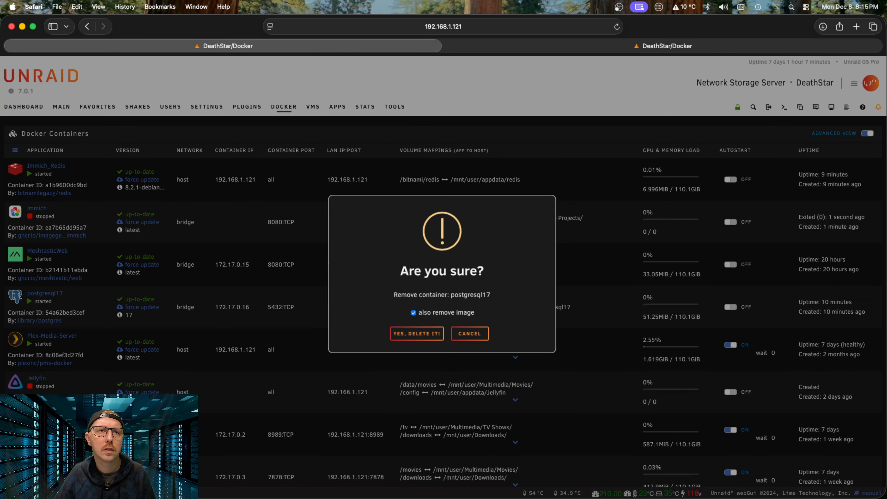
pyautogui.click(423, 337)
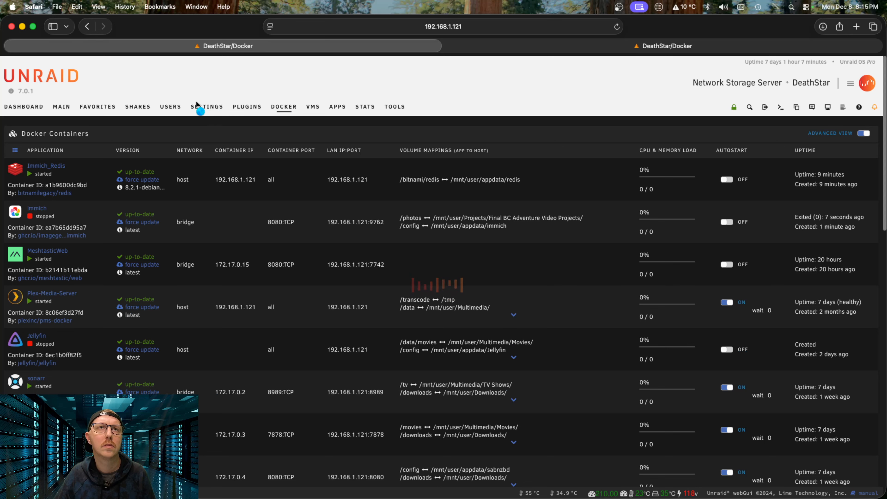
pyautogui.click(248, 108)
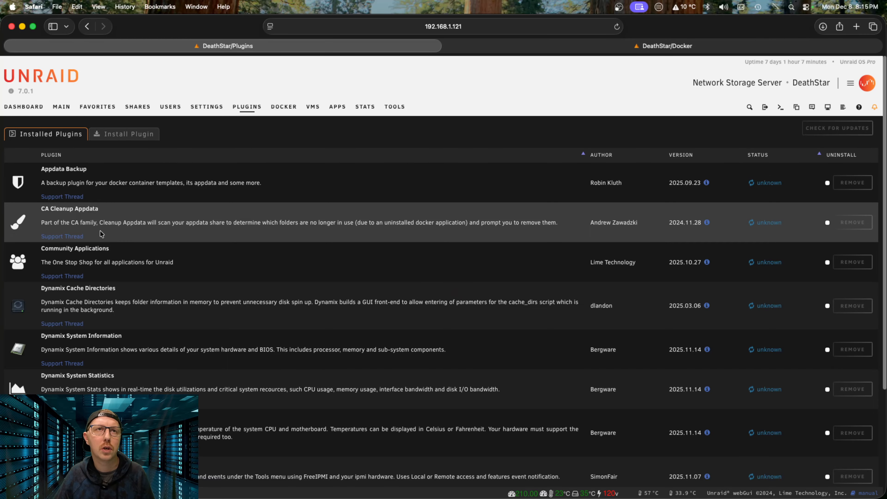
# Step: Delete the orphaned /mnt/user/appdata/postgresql17 folder using CA Cleanup Appdata
pyautogui.click(15, 262)
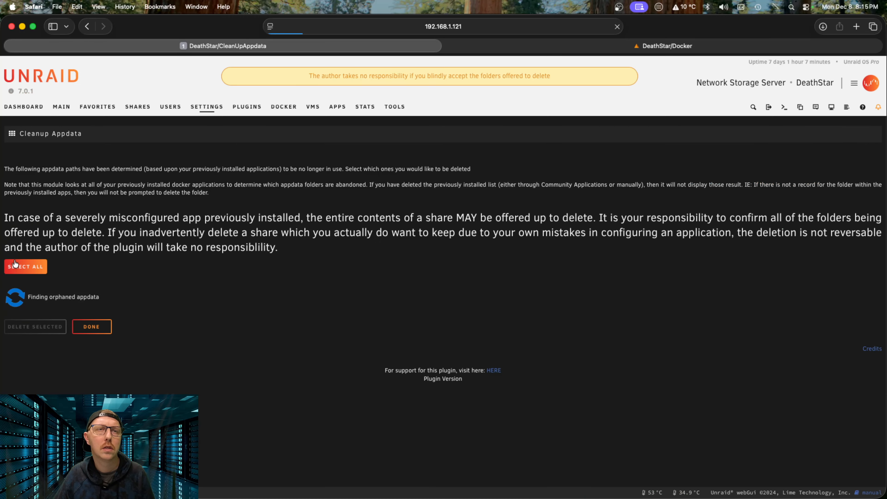
pyautogui.click(24, 267)
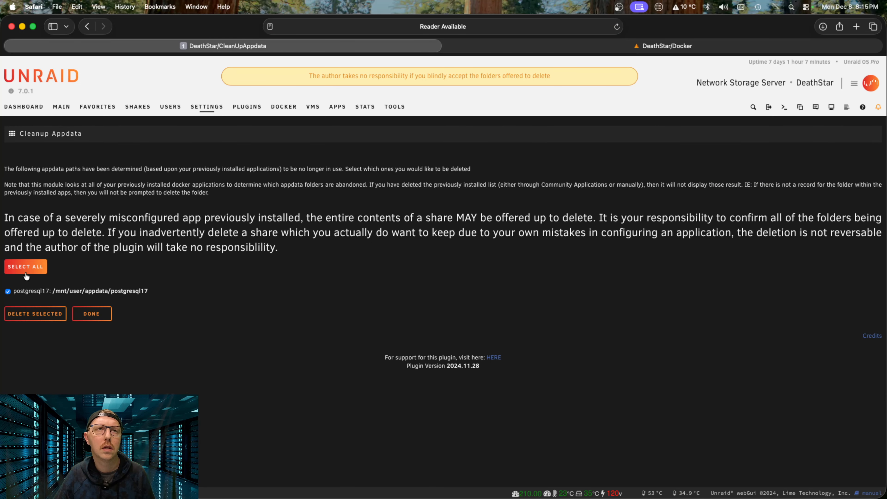
pyautogui.click(39, 314)
pyautogui.click(416, 336)
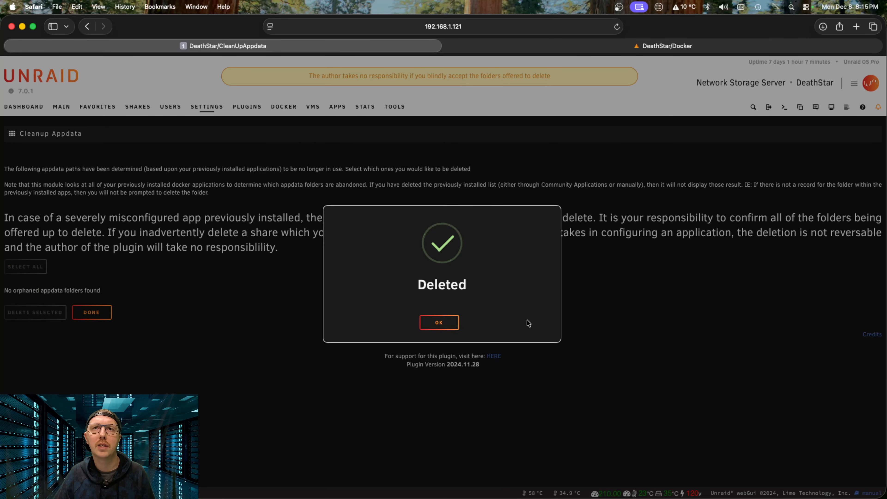
pyautogui.click(444, 322)
pyautogui.click(336, 112)
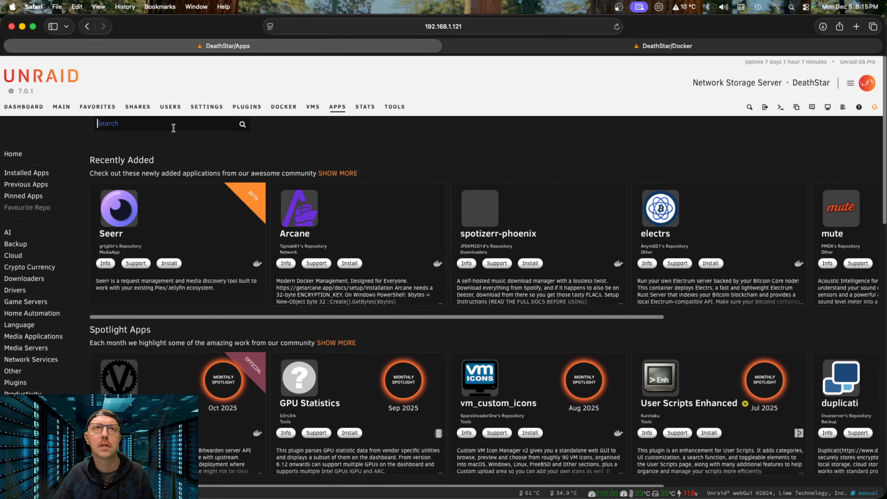
# Step: Search the Apps store for 'postgres' and choose the immich_postgresql suggestion
pyautogui.write('post')
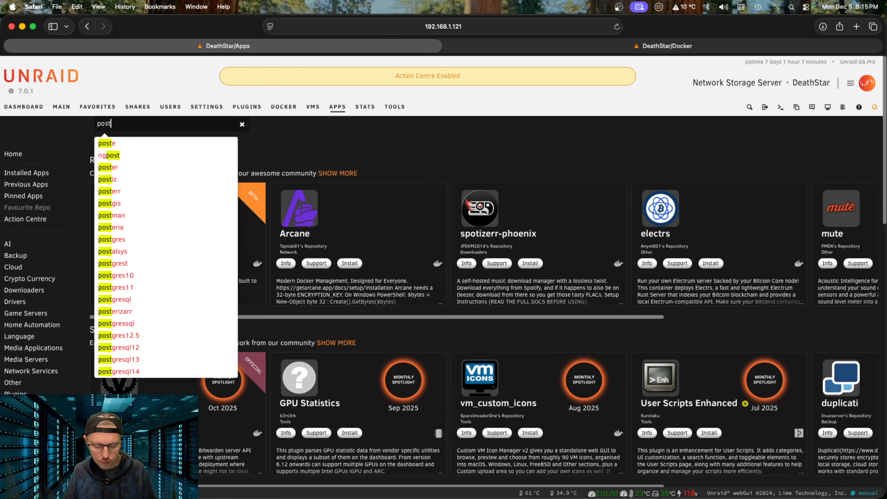
pyautogui.write('gre')
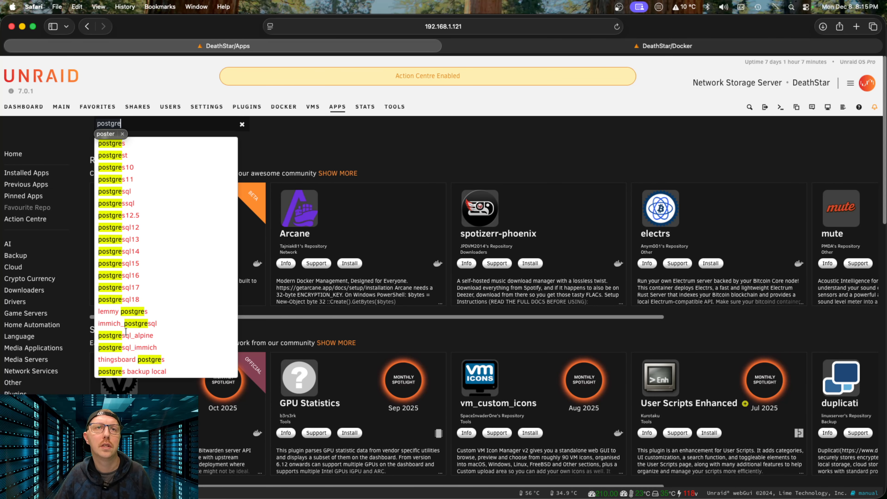
pyautogui.press('Return')
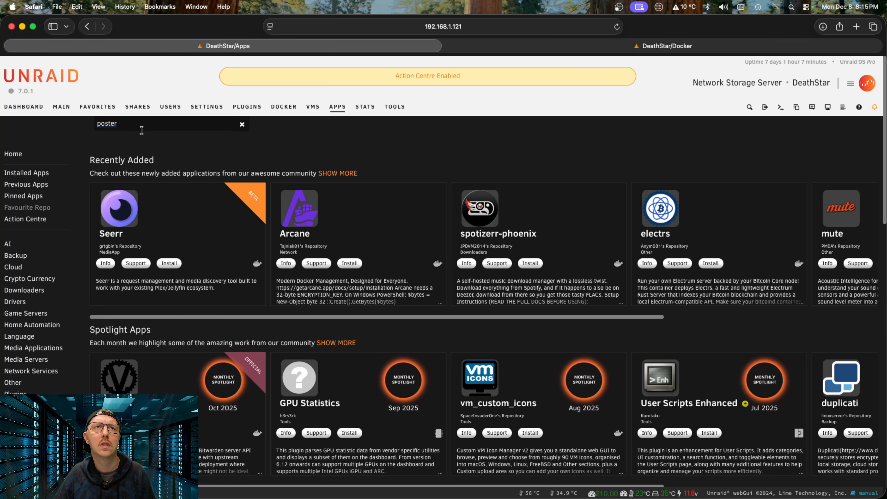
pyautogui.press('BackSpace')
pyautogui.press('BackSpace')
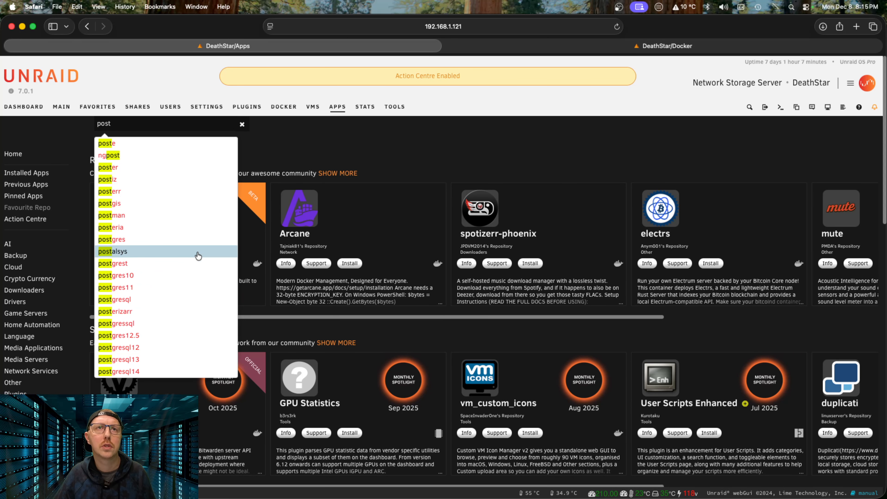
pyautogui.write('gres')
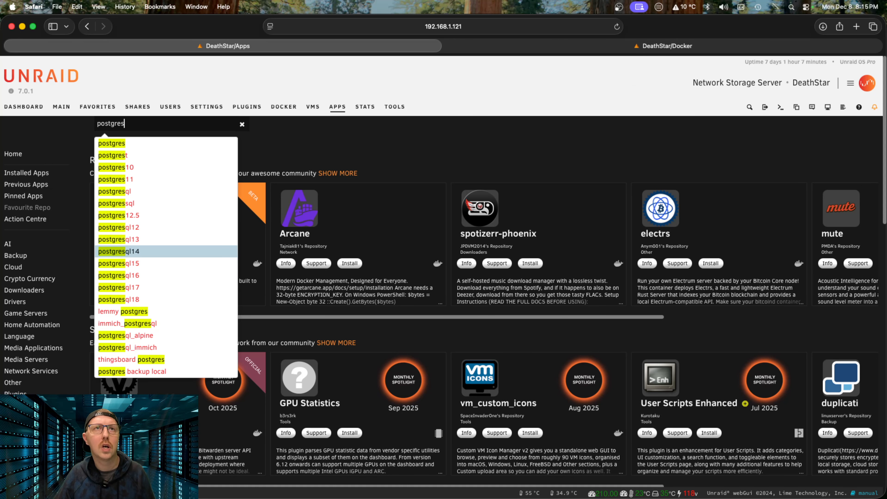
pyautogui.click(150, 323)
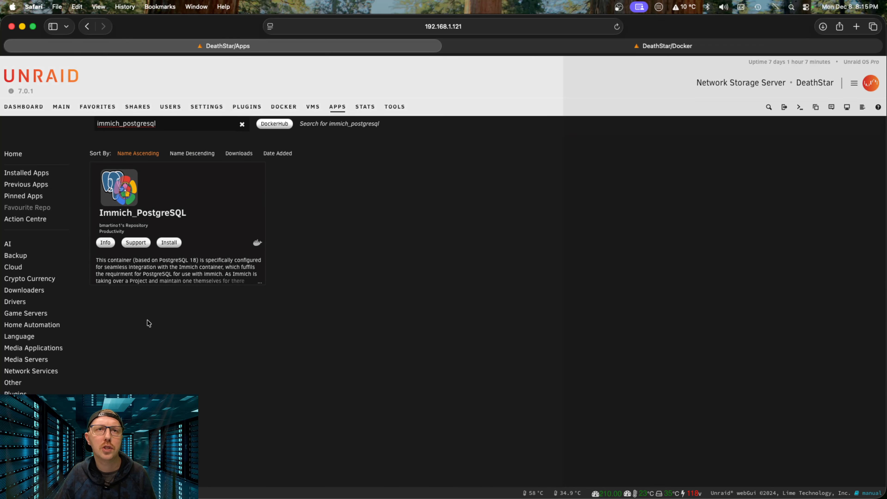
# Step: Start installing Immich_PostgreSQL, entering a new superuser password and POSTGRES_USER immich
pyautogui.click(650, 121)
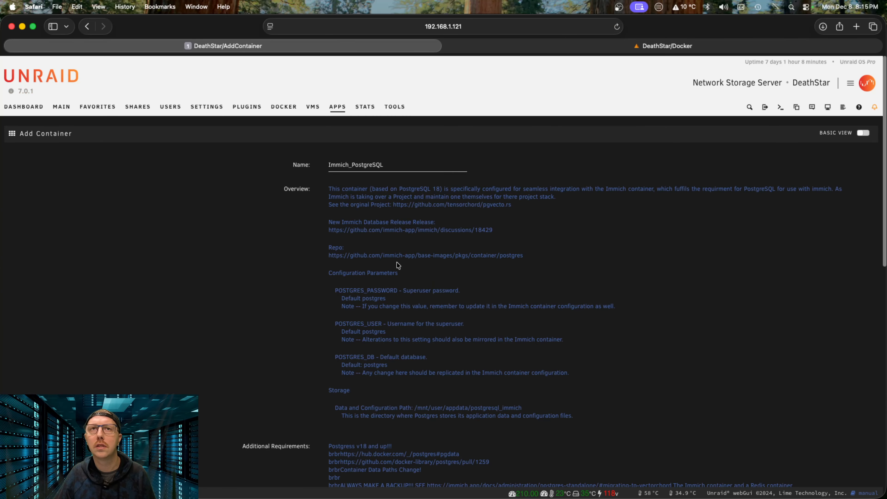
pyautogui.scroll(-5, 498, 325)
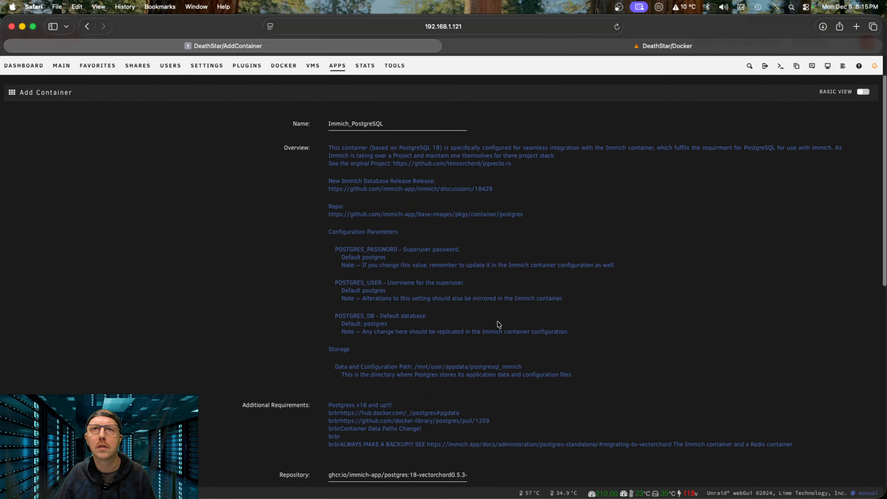
pyautogui.scroll(-5, 499, 324)
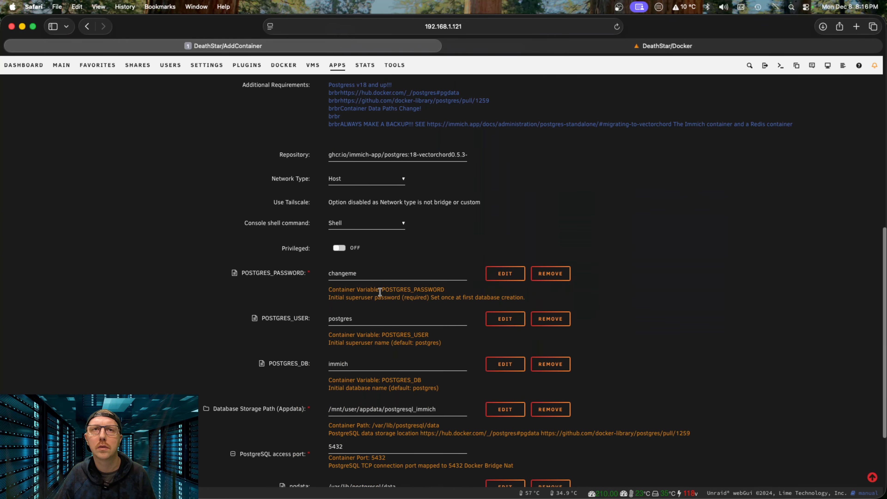
pyautogui.doubleClick(363, 272)
pyautogui.write('immich')
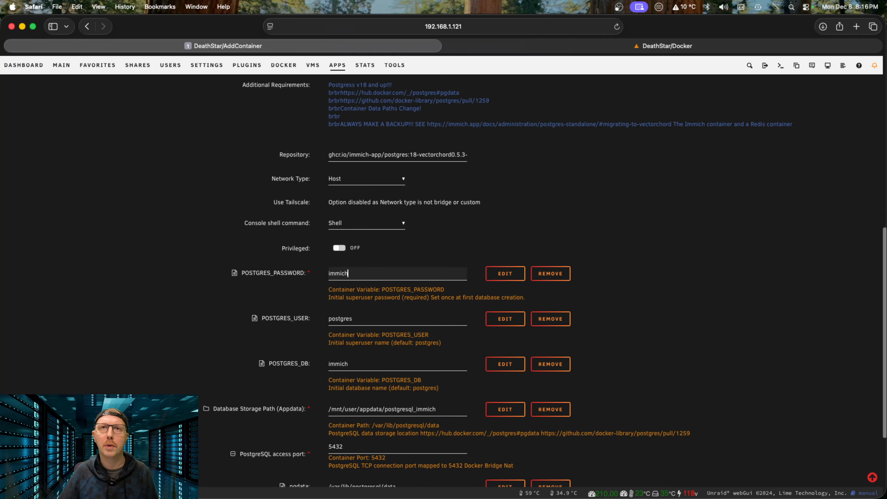
pyautogui.doubleClick(373, 319)
pyautogui.write('immich')
pyautogui.scroll(-2, 413, 368)
pyautogui.scroll(-2, 413, 367)
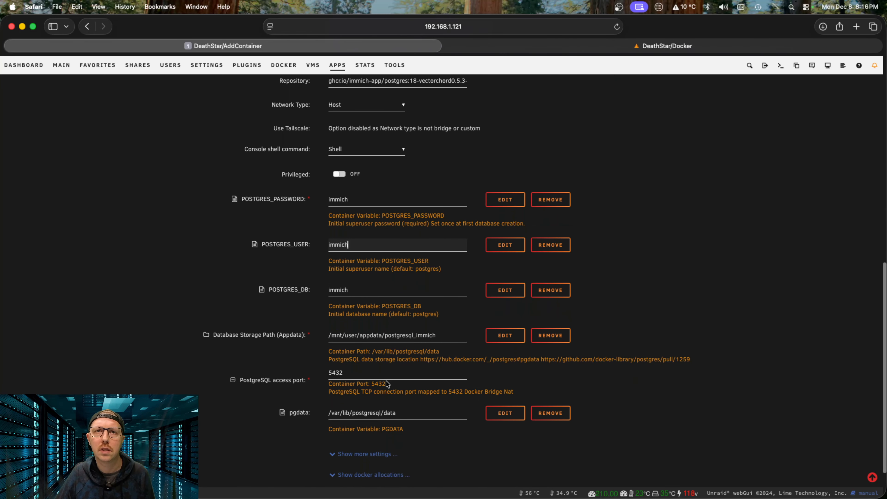
pyautogui.scroll(-3, 402, 386)
# Step: Apply to pull the postgres:18-vectorchord0.5.3-pgvector0.8.1 image and create Immich_PostgreSQL
pyautogui.click(354, 467)
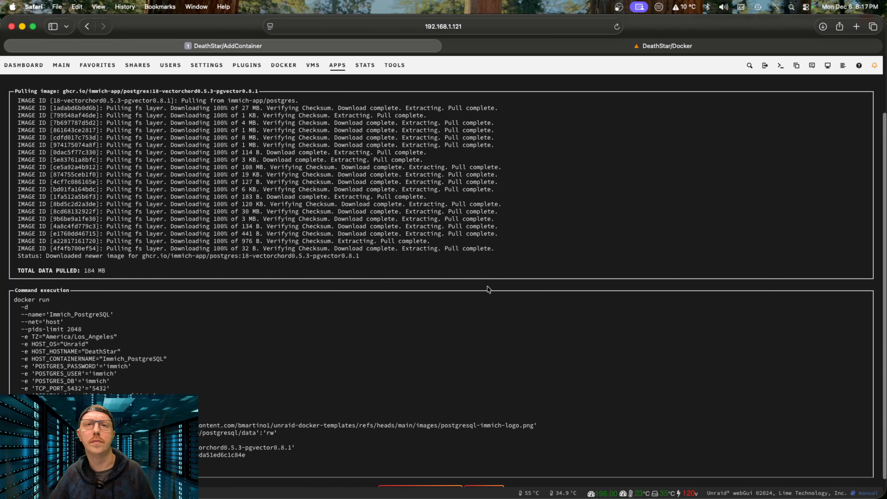
pyautogui.scroll(-1, 528, 336)
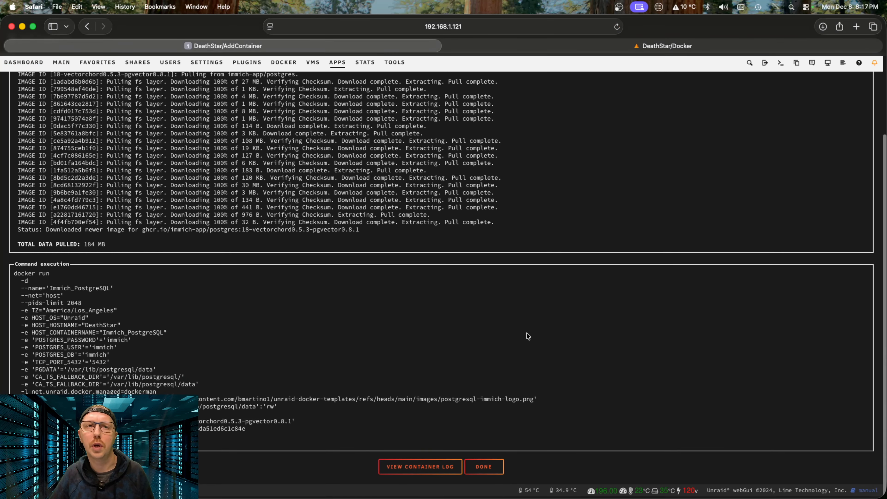
pyautogui.click(476, 469)
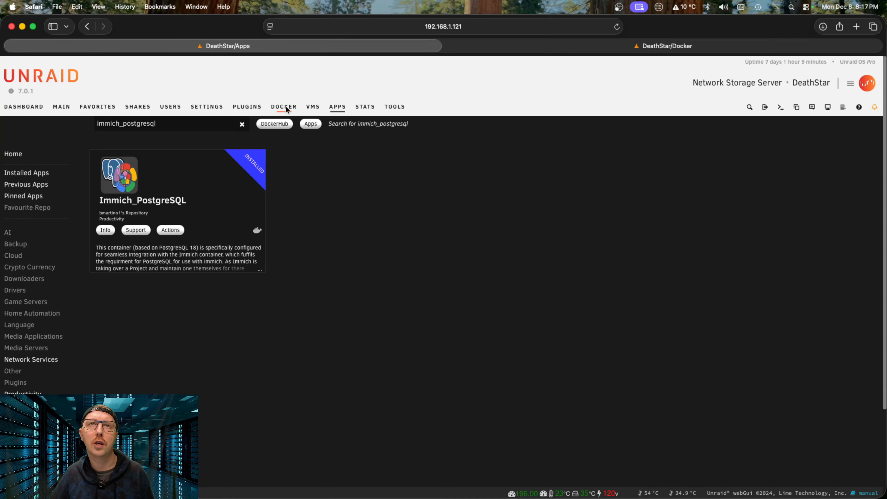
# Step: Review the Immich_PostgreSQL container's log output on the Docker tab
pyautogui.click(284, 106)
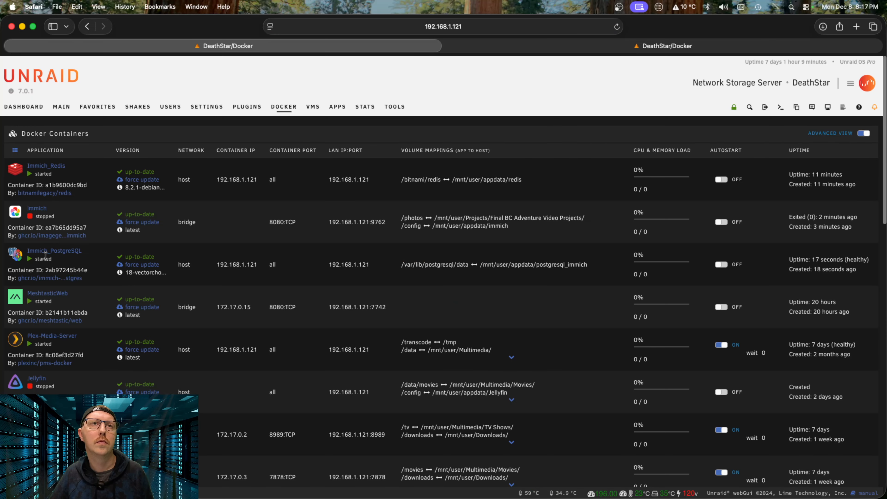
pyautogui.click(15, 254)
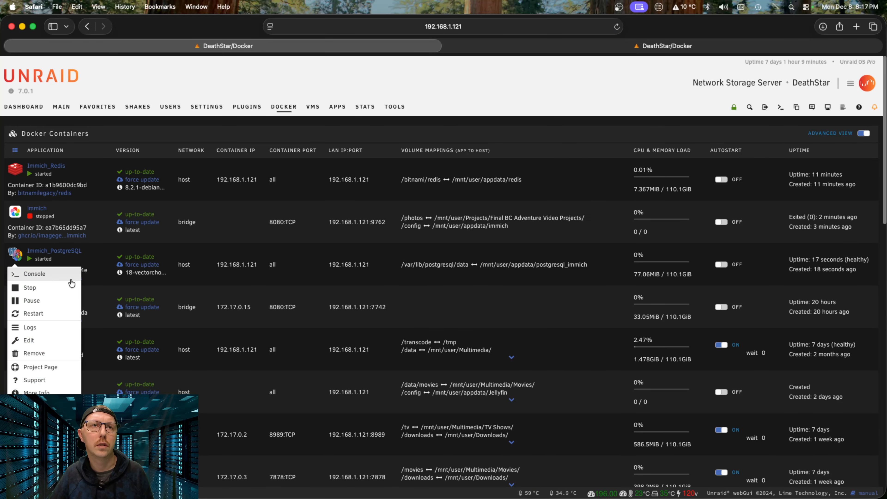
pyautogui.click(65, 328)
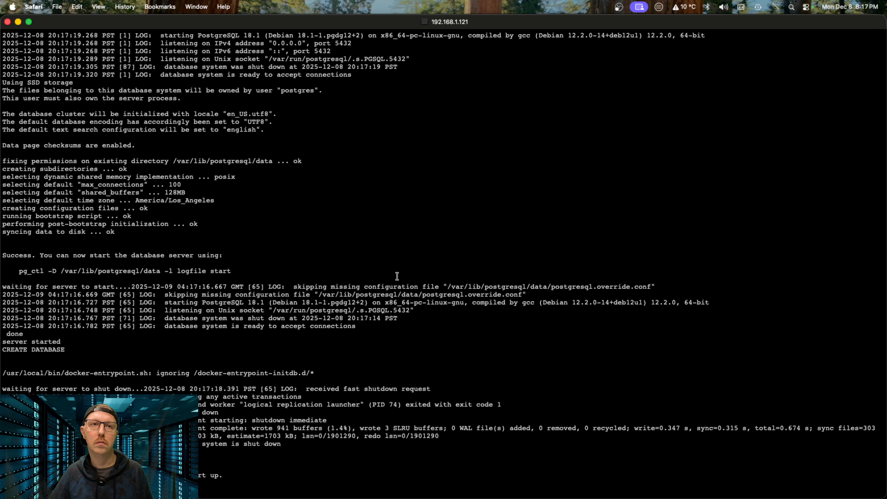
pyautogui.click(7, 22)
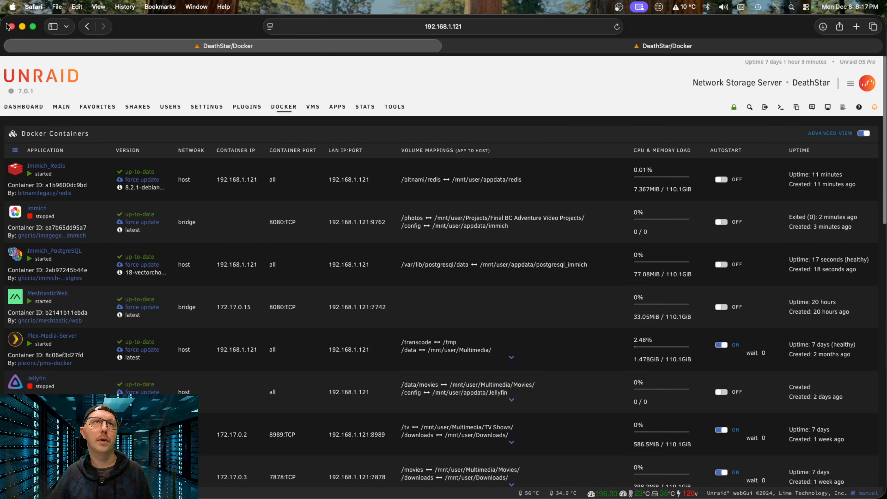
# Step: Start the immich container and view its log output
pyautogui.click(15, 212)
pyautogui.click(42, 225)
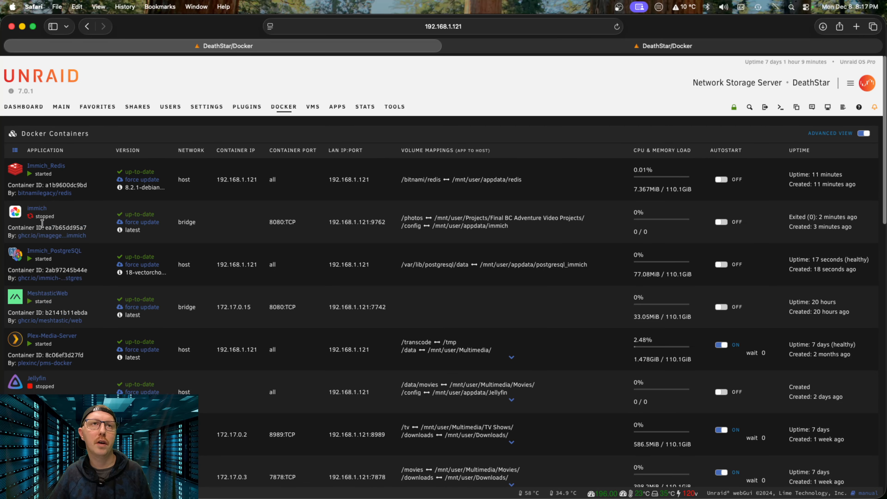
pyautogui.click(16, 214)
pyautogui.click(57, 242)
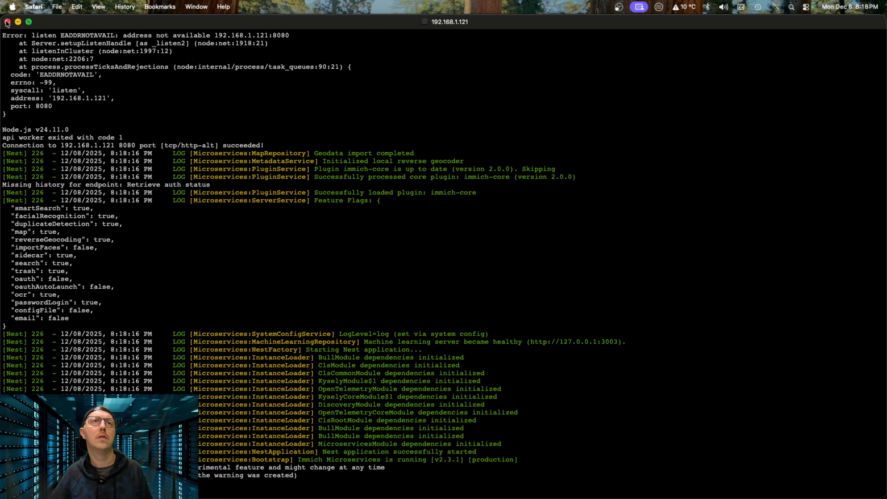
# Step: Close immich's log, return to the Docker page, then switch to the Immich Welcome tab
pyautogui.click(19, 22)
pyautogui.click(18, 215)
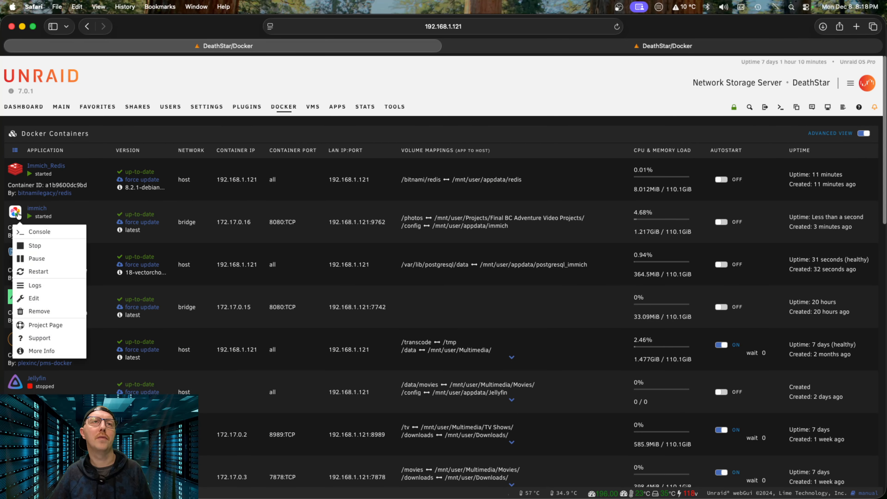
pyautogui.click(101, 211)
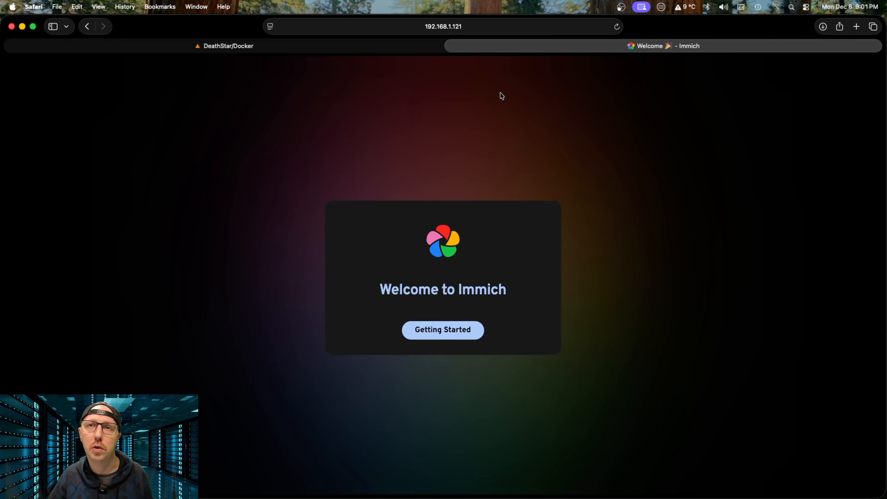
pyautogui.click(401, 49)
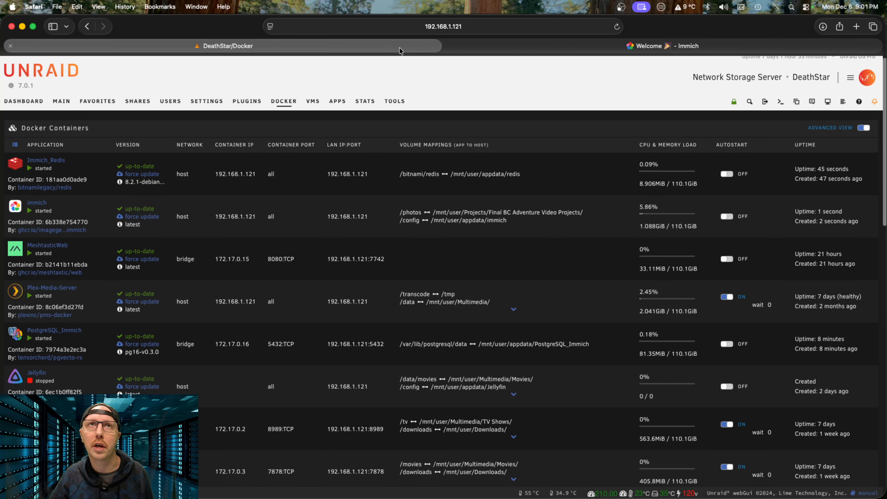
pyautogui.click(15, 212)
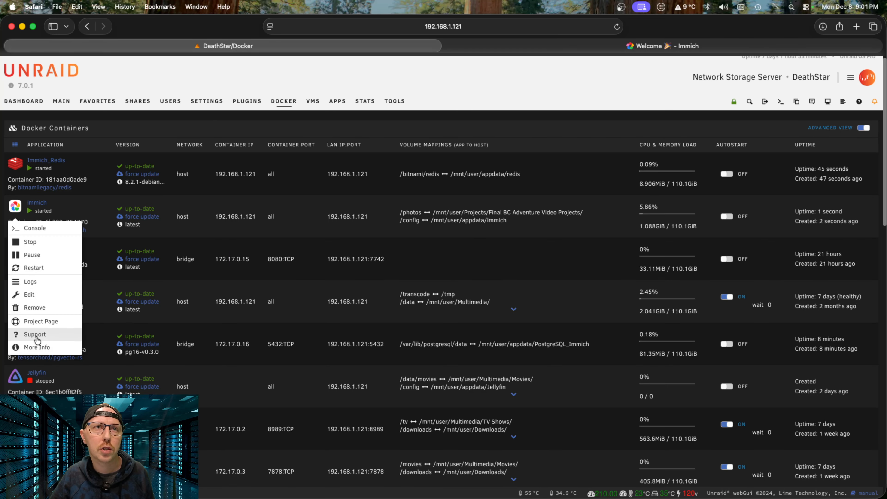
pyautogui.click(308, 216)
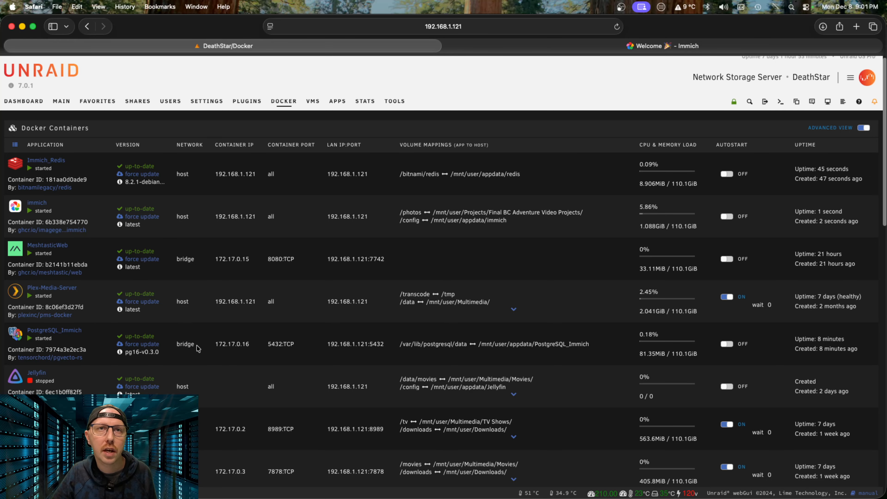
pyautogui.click(11, 209)
pyautogui.click(674, 47)
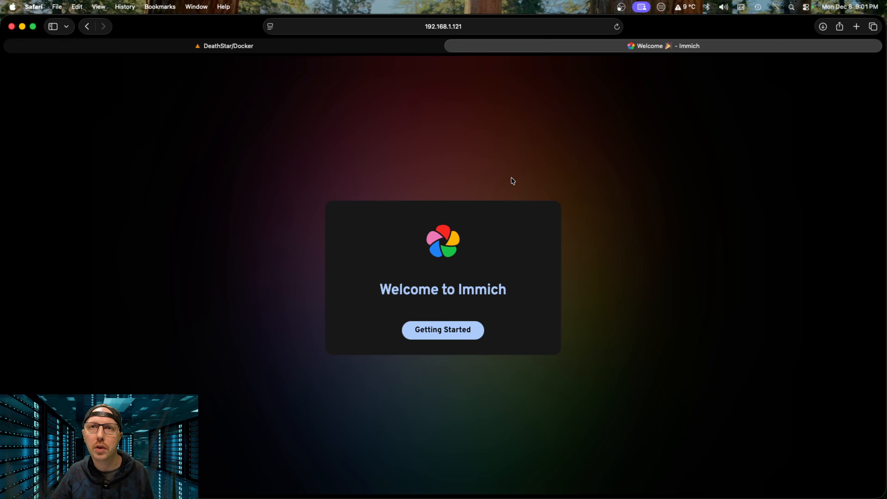
# Step: Close the Immich tab, then clear the stray container menu and page text selection
pyautogui.click(451, 47)
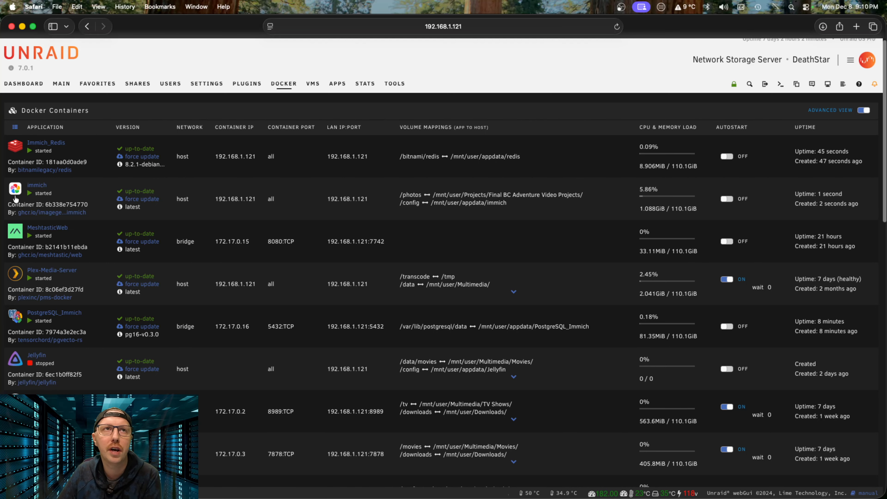
pyautogui.click(14, 197)
pyautogui.moveTo(52, 215); pyautogui.dragTo(65, 195)
pyautogui.click(168, 126)
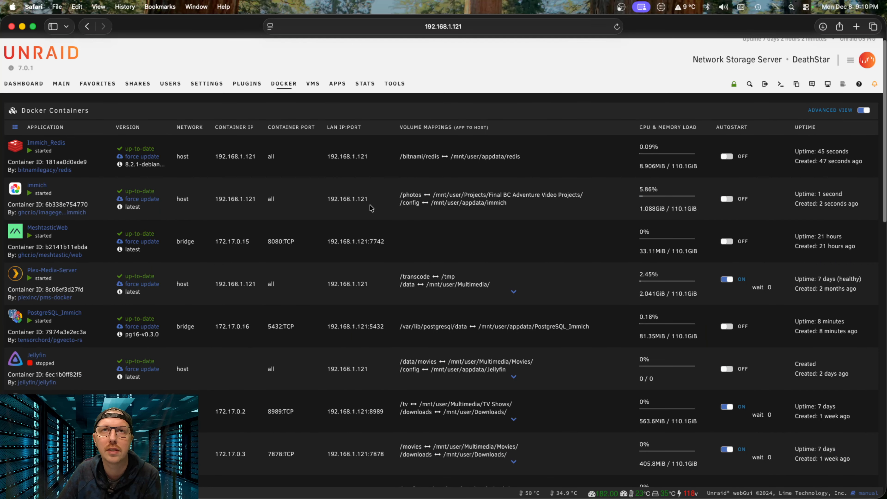
# Step: Load the Immich web UI at 192.168.1.121:9999 in a new tab and start first-time setup
pyautogui.click(856, 26)
pyautogui.write('192.168.1')
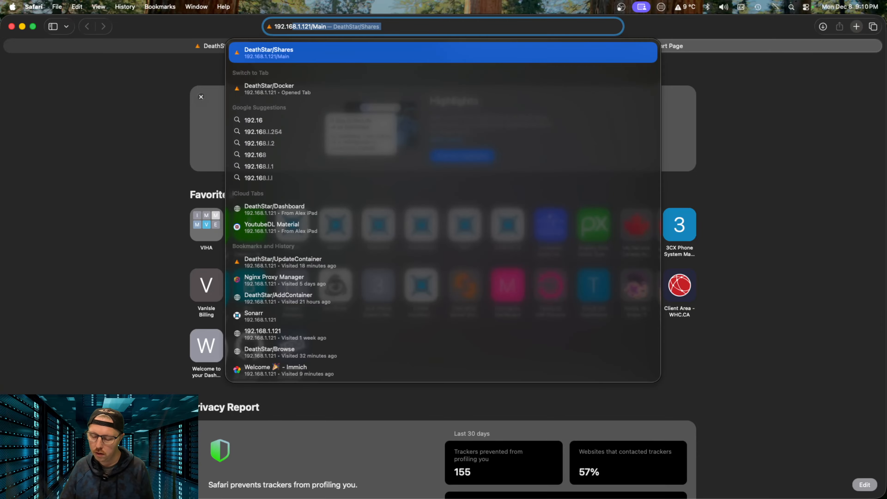
pyautogui.write('.121:9999')
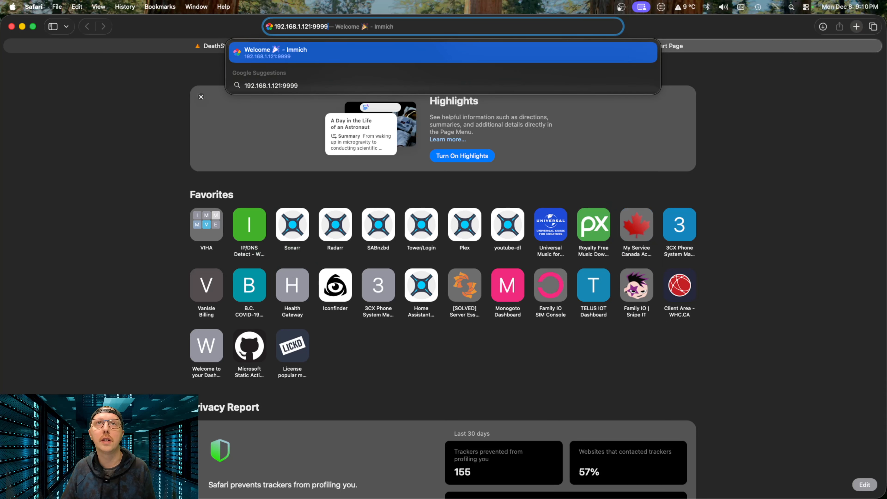
pyautogui.press('Return')
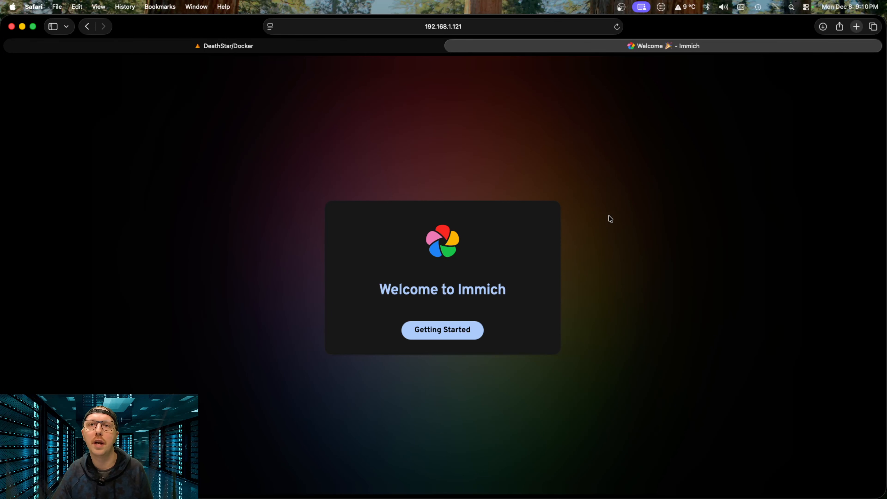
pyautogui.click(442, 335)
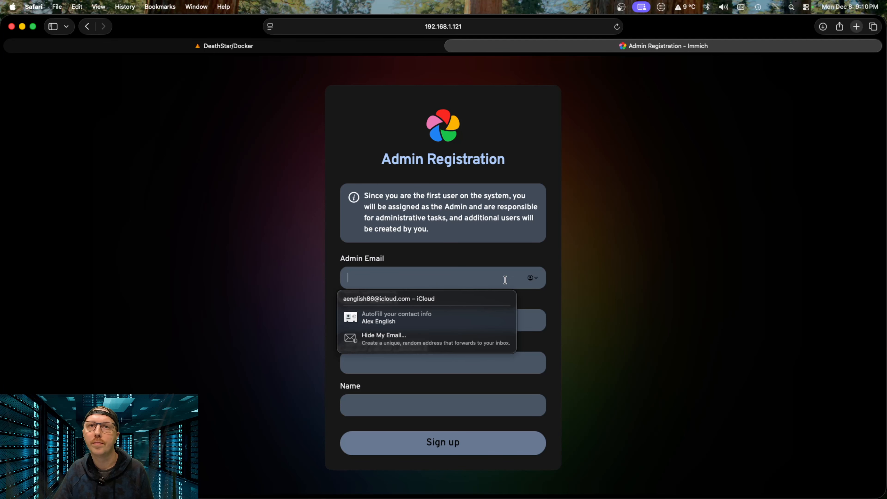
# Step: Dismiss the email autofill suggestions on the Admin Registration form
pyautogui.click(664, 279)
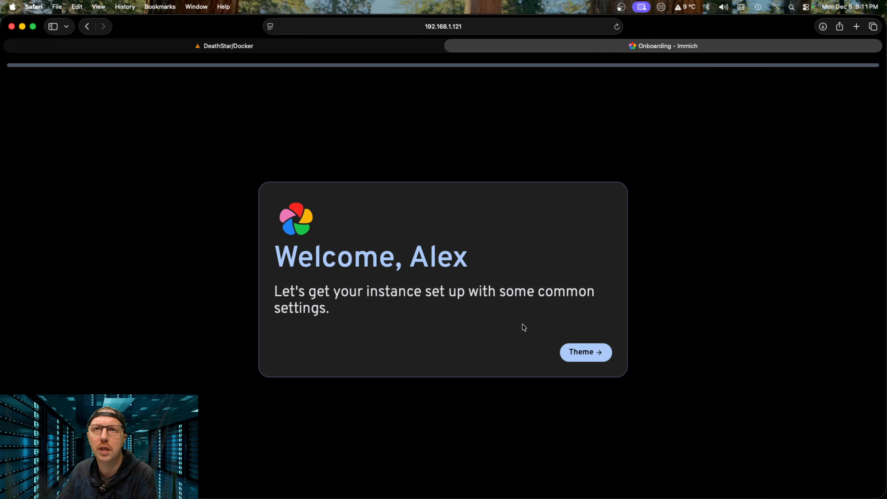
# Step: Go through theme, language, privacy, storage template, backups and mobile app onboarding steps, then finish
pyautogui.click(582, 357)
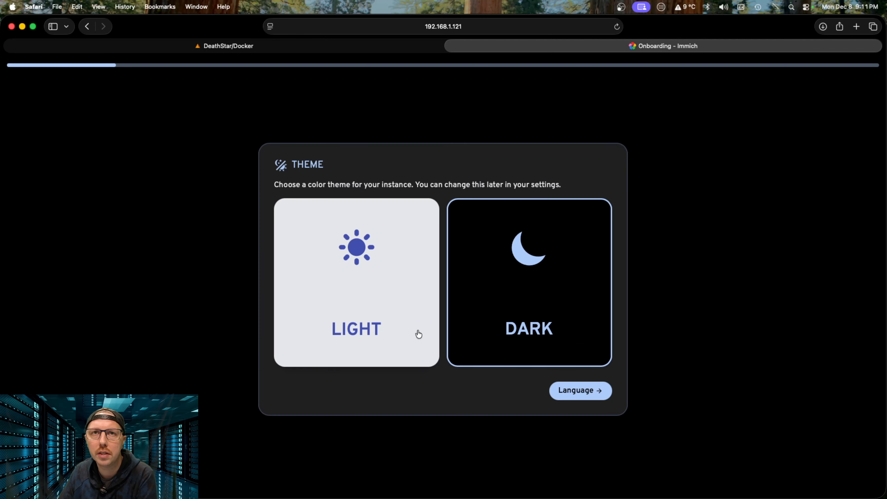
pyautogui.click(584, 396)
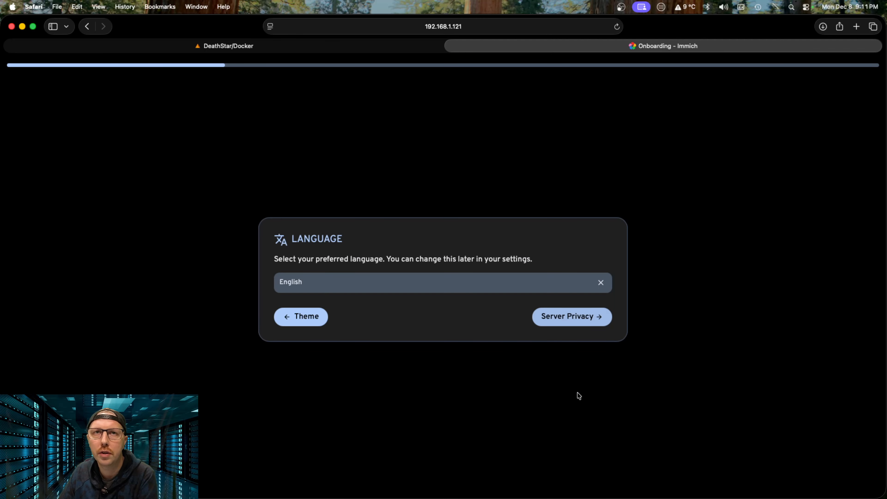
pyautogui.click(567, 325)
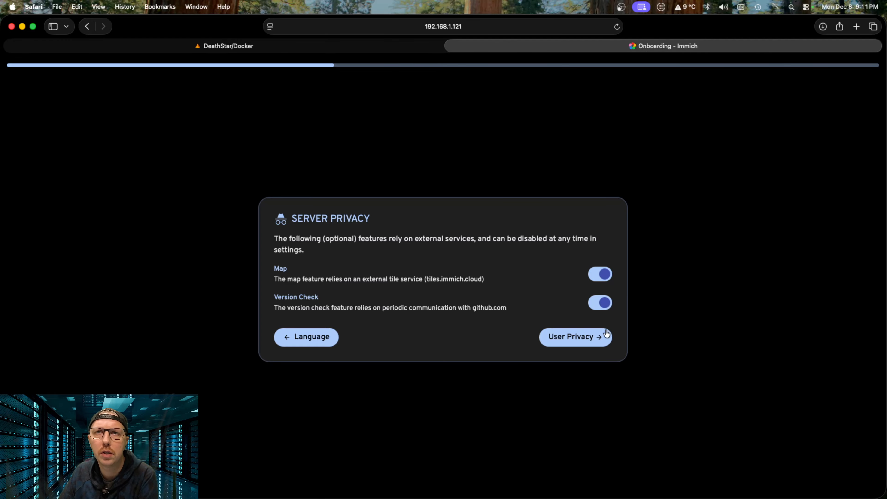
pyautogui.click(582, 339)
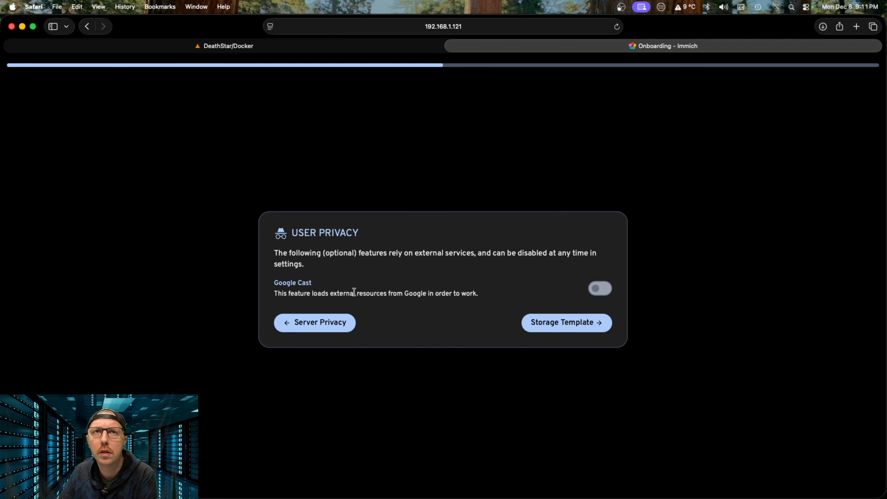
pyautogui.click(568, 326)
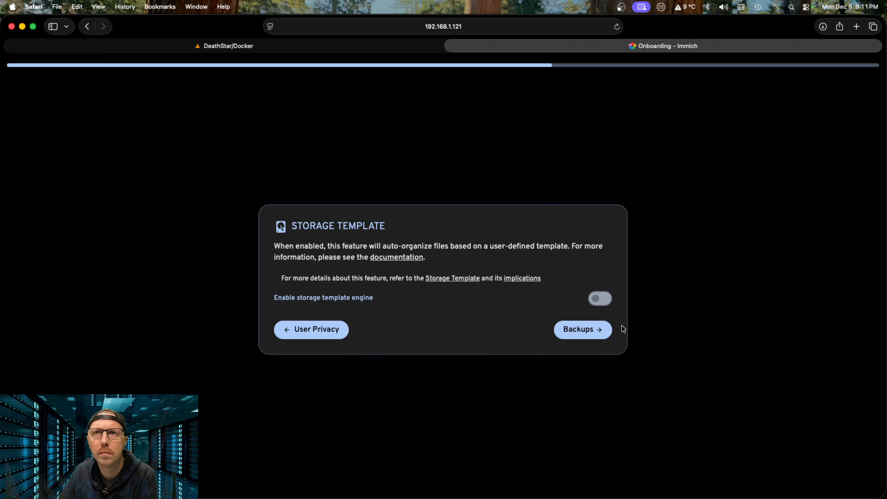
pyautogui.click(596, 333)
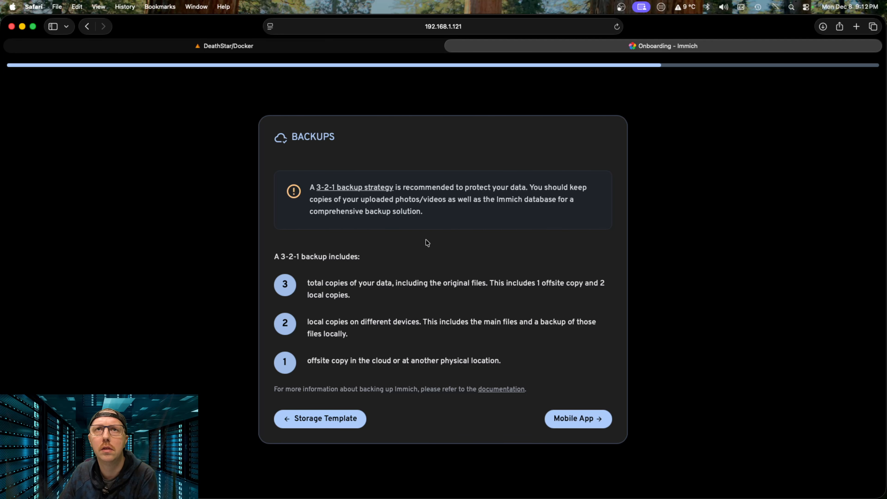
pyautogui.click(586, 426)
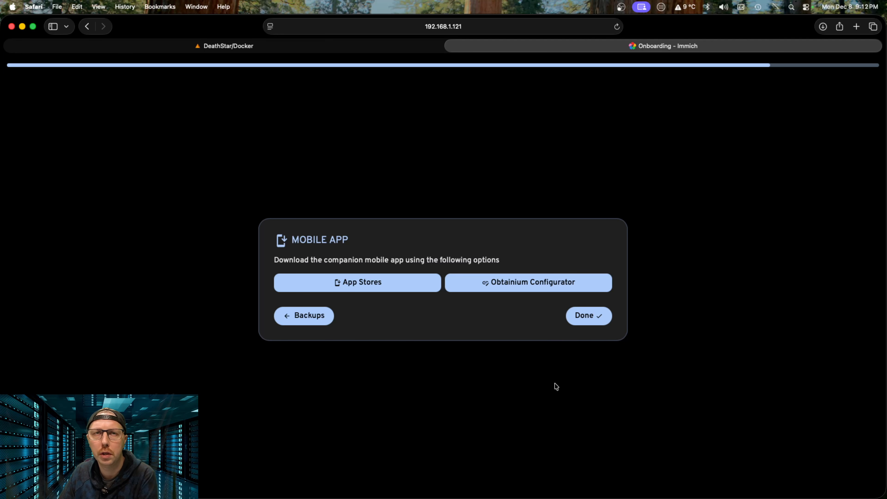
pyautogui.click(582, 317)
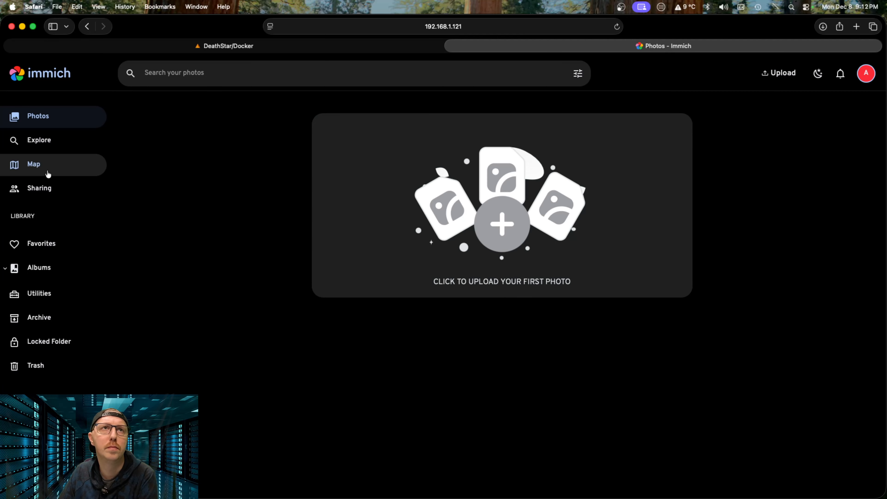
# Step: View the empty Explore page, then return to the Unraid Docker containers tab
pyautogui.click(49, 146)
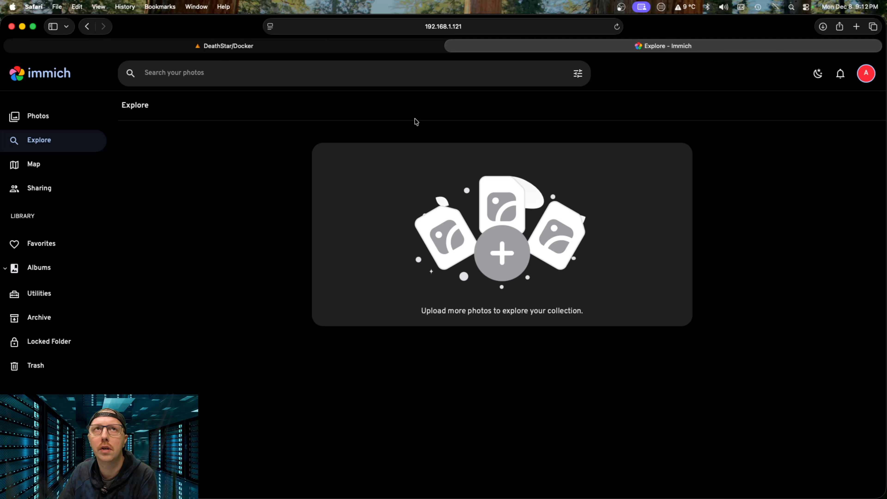
pyautogui.click(397, 47)
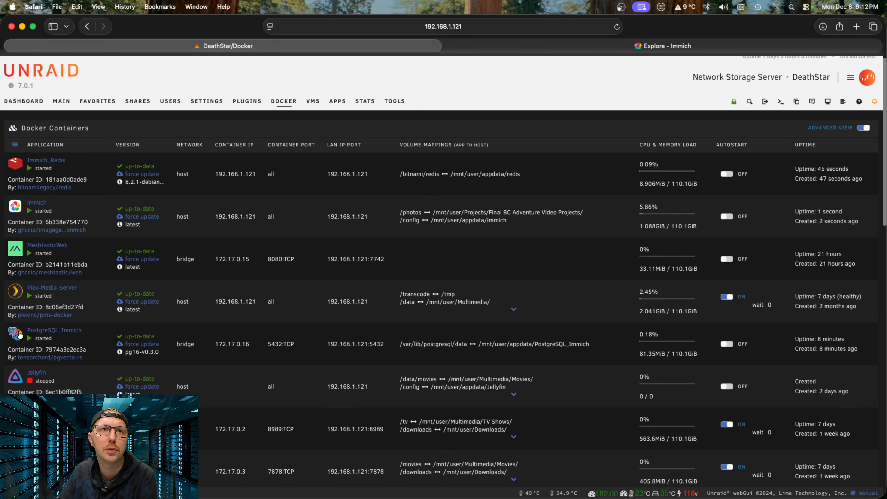
# Step: Set the PostgreSQL_Immich container's Network Type to Host and apply the change
pyautogui.click(15, 338)
pyautogui.click(31, 385)
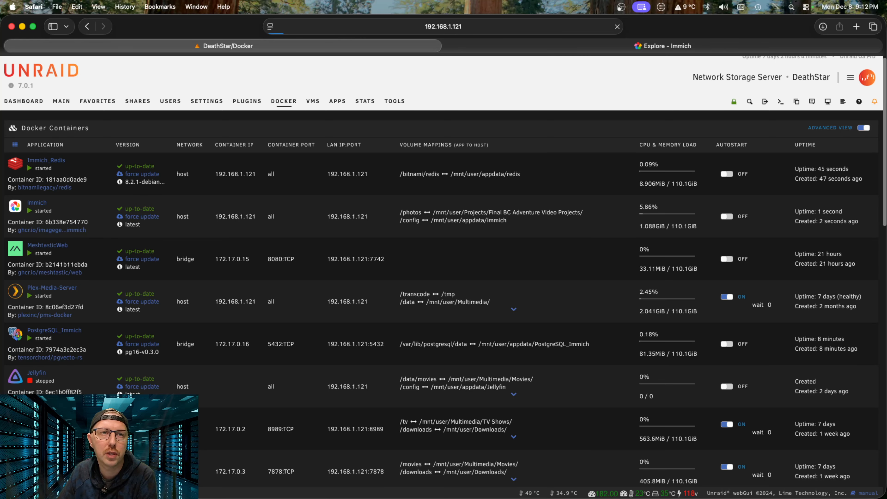
pyautogui.scroll(-7, 413, 297)
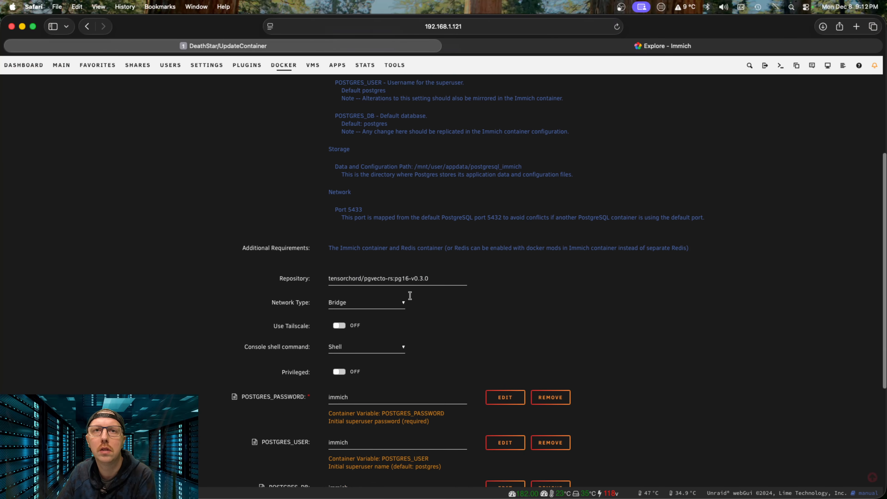
pyautogui.click(376, 282)
pyautogui.click(367, 292)
pyautogui.scroll(-6, 378, 384)
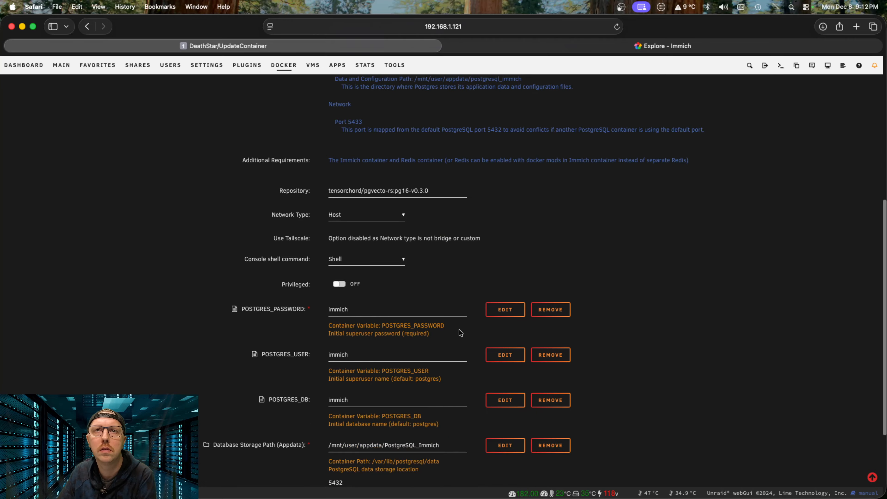
pyautogui.click(348, 462)
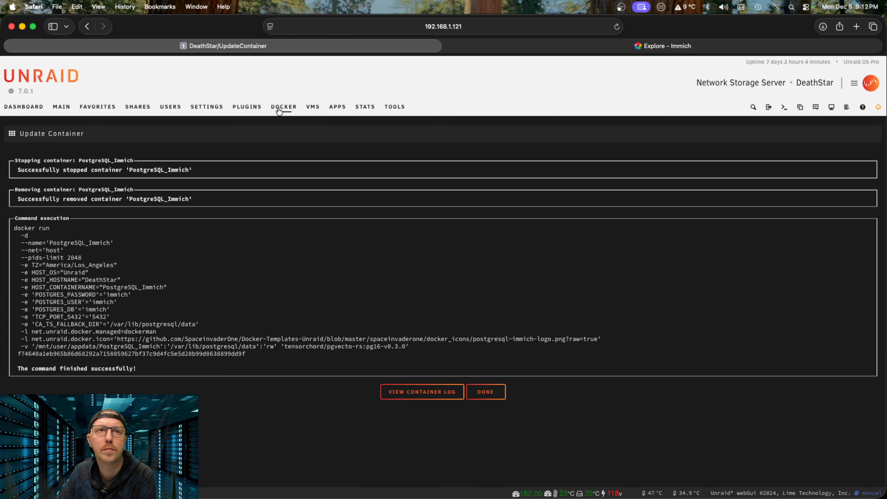
pyautogui.click(485, 392)
# Step: Refresh the Docker list and stop the immich container
pyautogui.click(284, 109)
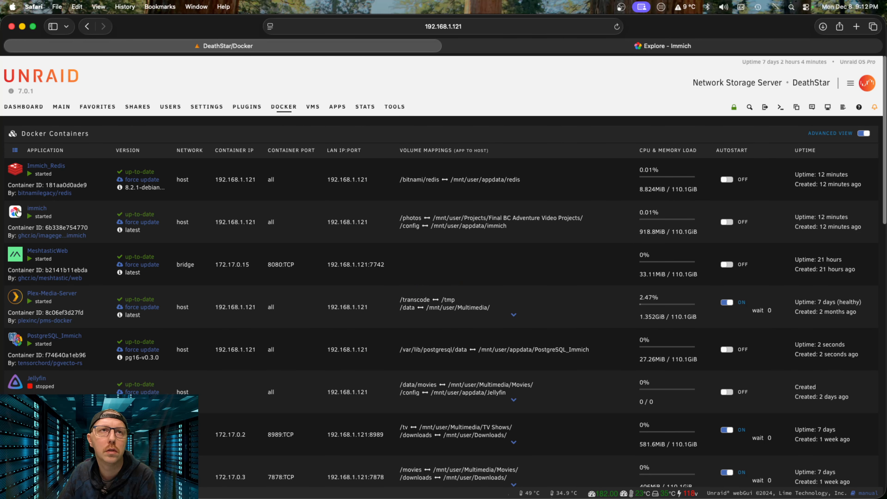
pyautogui.click(15, 211)
pyautogui.click(50, 242)
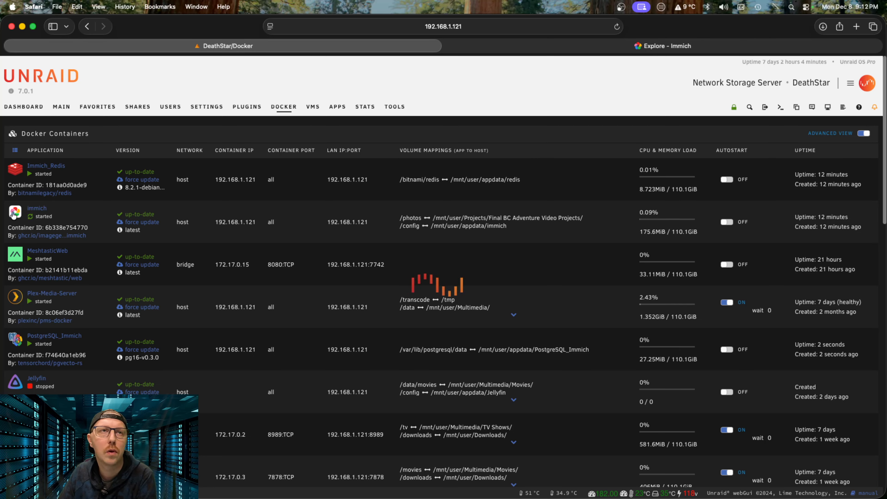
# Step: Start the immich container, check its log for port 9999, and reload the Immich Explore page
pyautogui.click(14, 212)
pyautogui.click(59, 237)
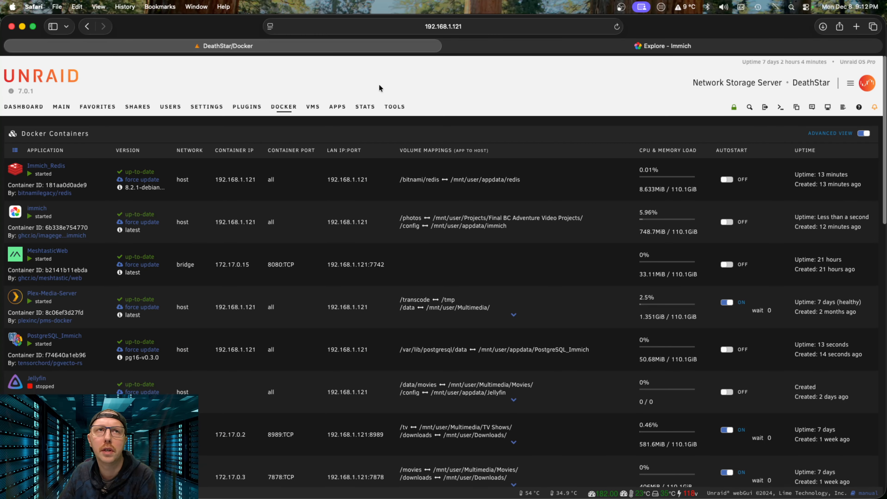
pyautogui.click(15, 212)
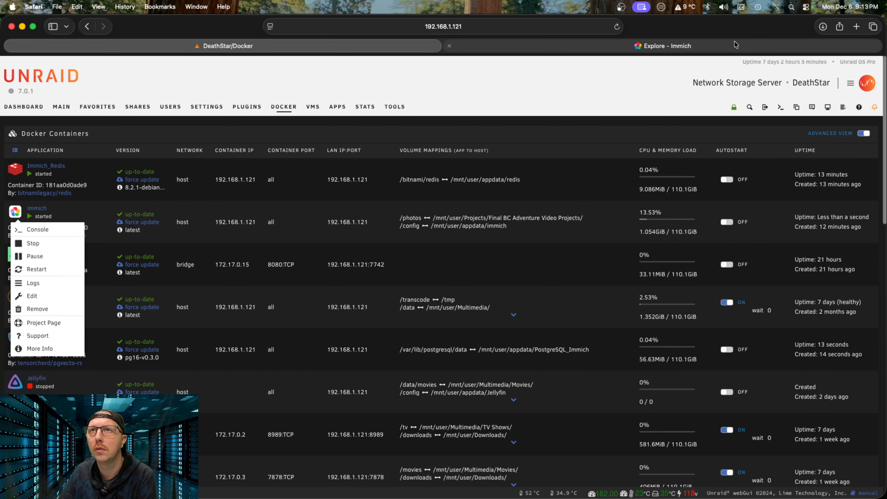
pyautogui.click(632, 45)
pyautogui.click(616, 27)
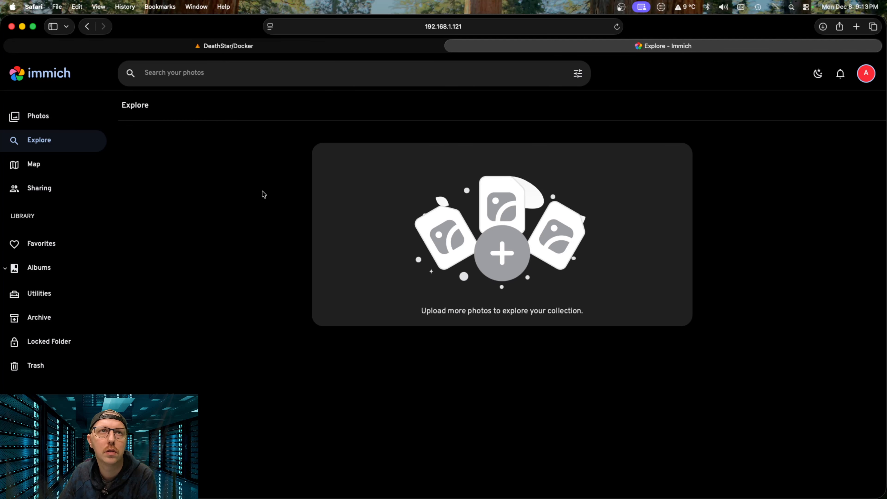
# Step: Open Immich administration and browse Server Stats, Jobs, External Libraries and Users pages
pyautogui.click(865, 78)
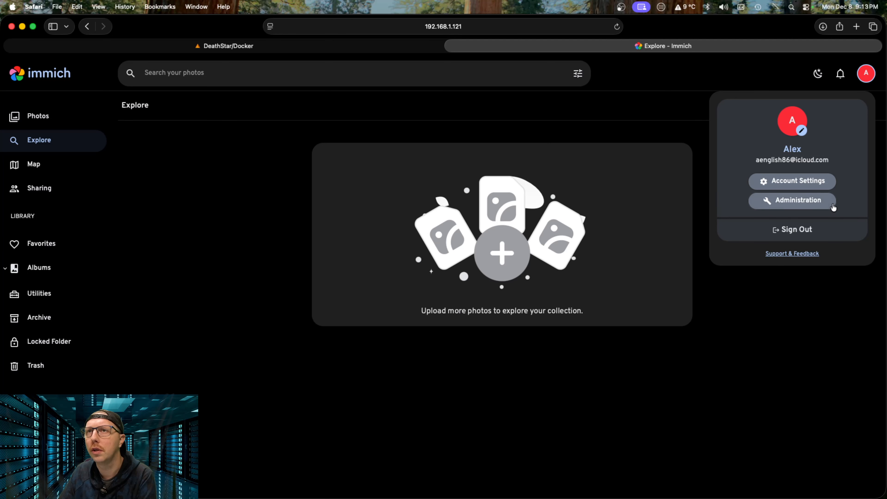
pyautogui.click(825, 206)
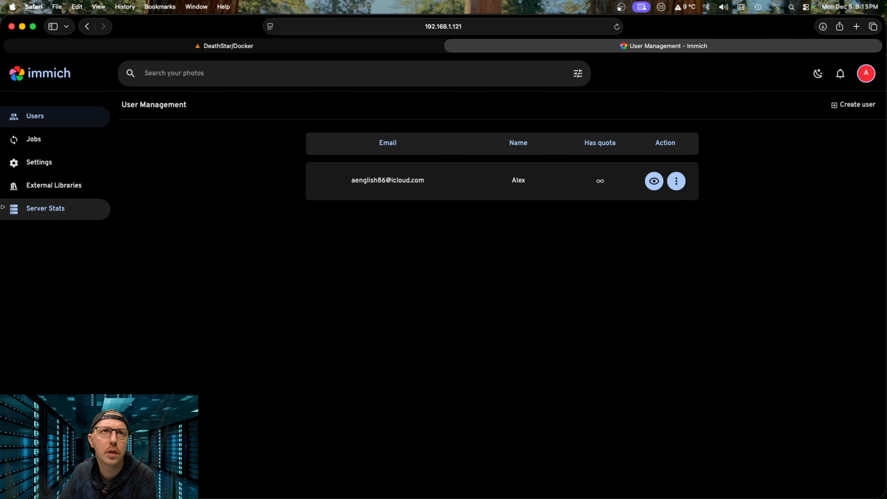
pyautogui.click(52, 210)
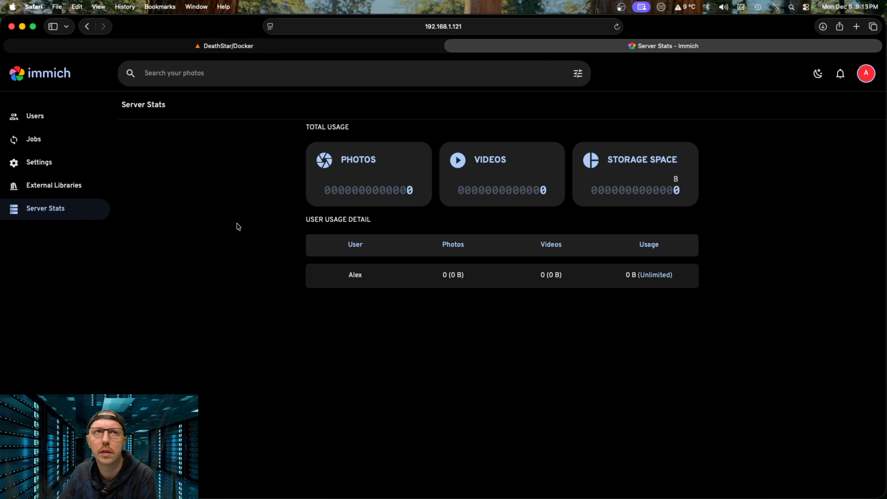
pyautogui.click(37, 145)
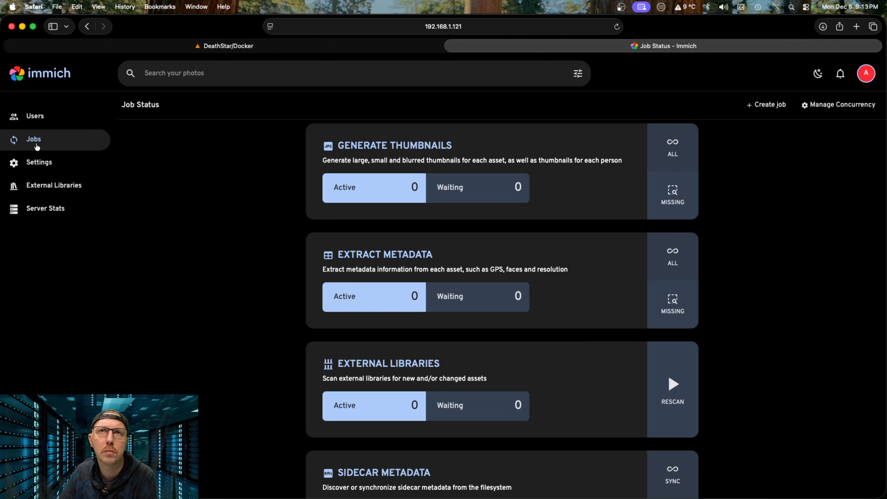
pyautogui.click(56, 186)
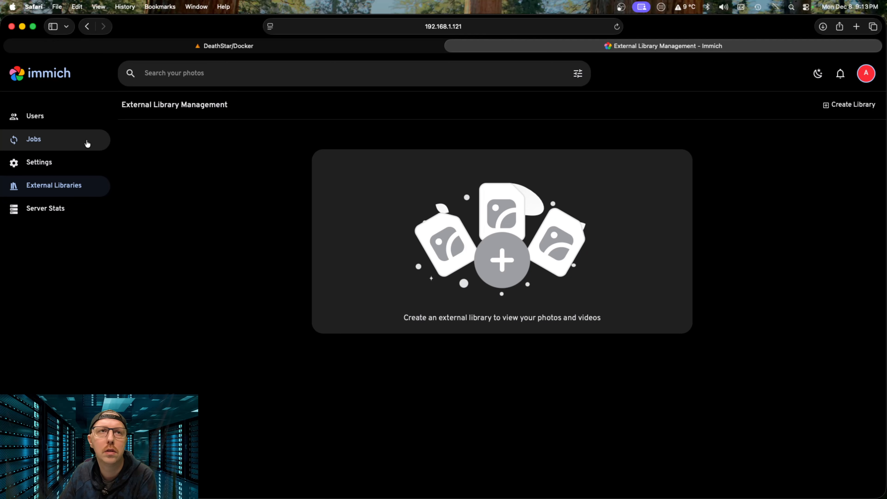
pyautogui.click(37, 122)
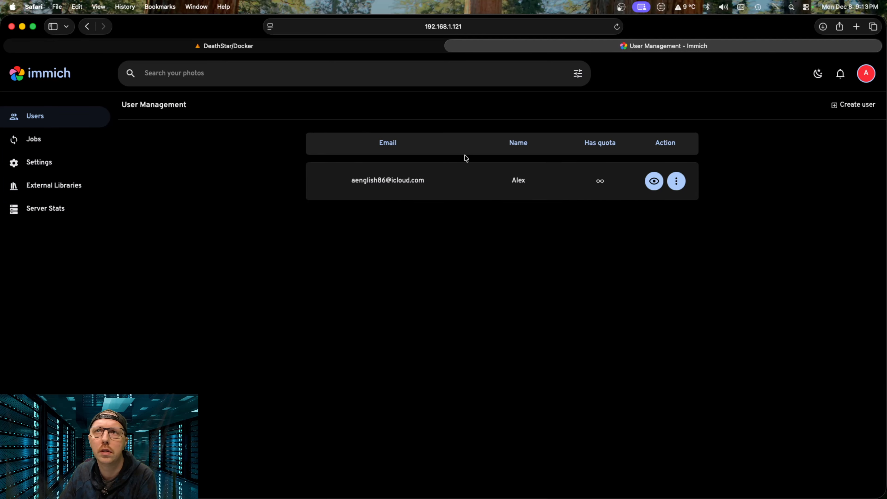
# Step: Toggle the theme to light and back to dark, reopen Server Stats, then return to Unraid Docker
pyautogui.click(818, 74)
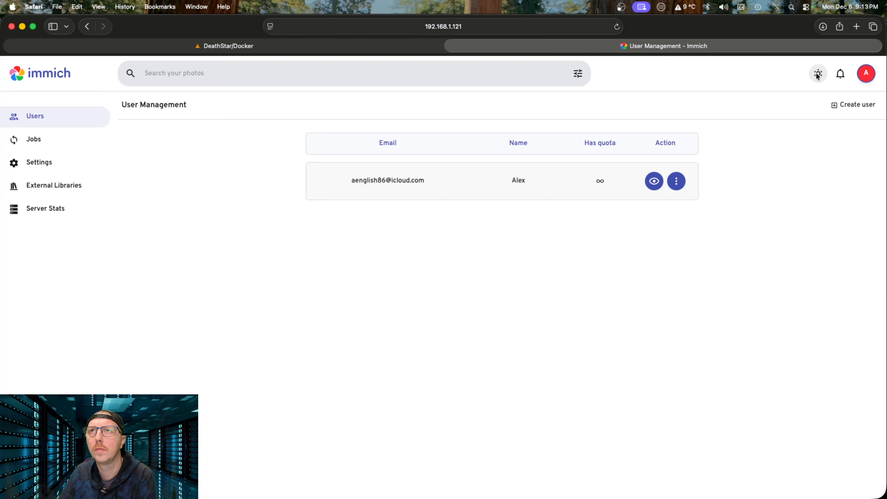
pyautogui.click(817, 77)
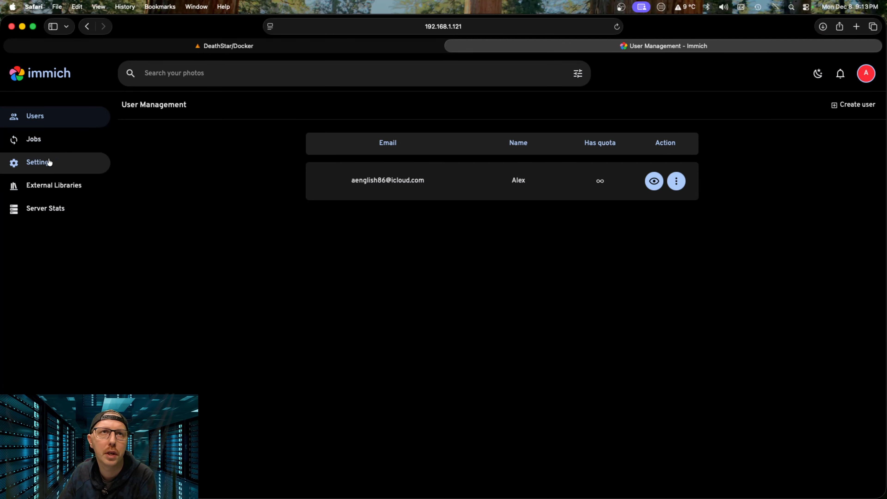
pyautogui.click(61, 211)
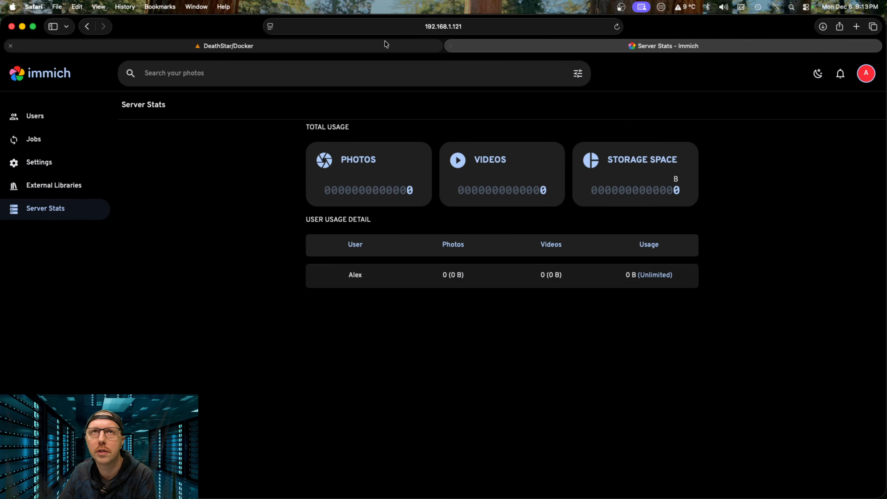
pyautogui.click(373, 48)
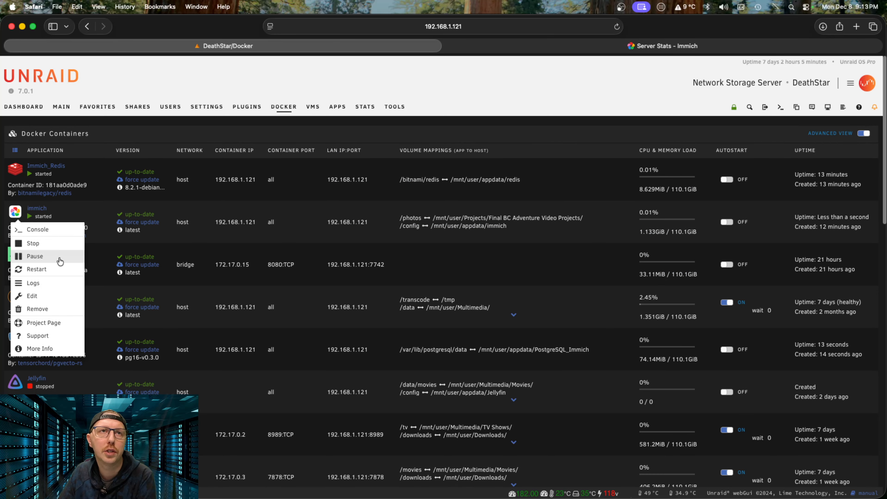
pyautogui.click(52, 283)
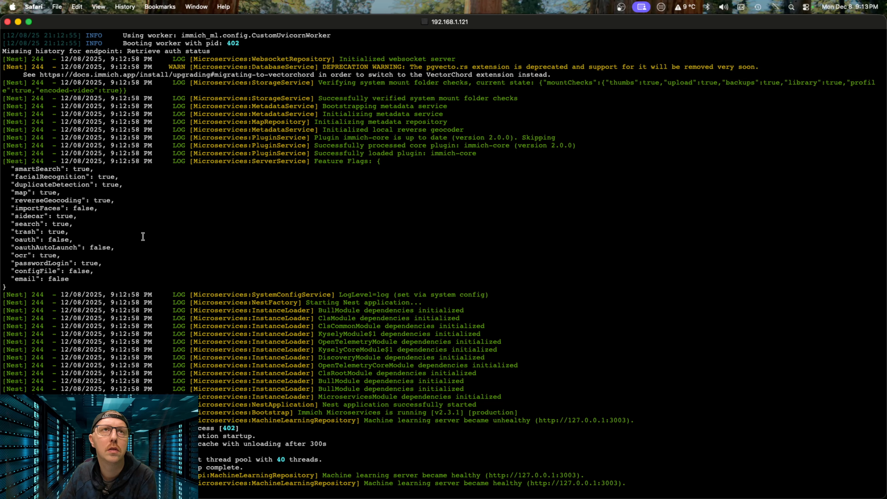
pyautogui.scroll(10, 269, 243)
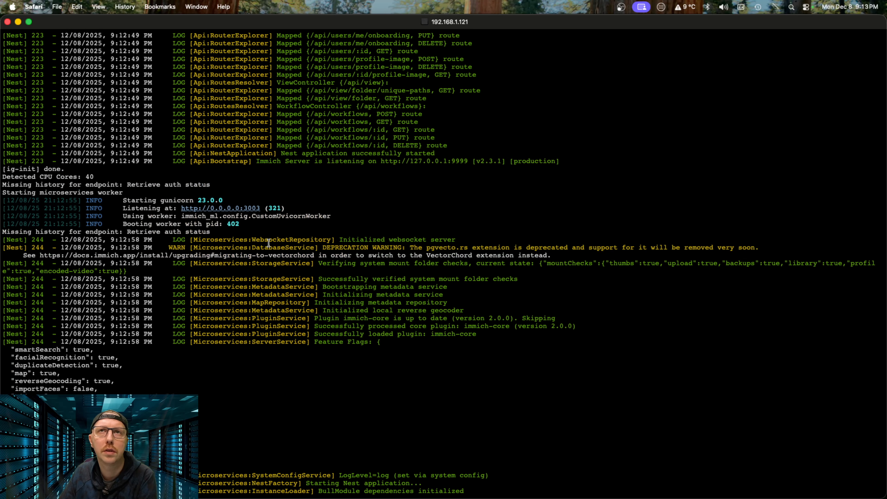
pyautogui.scroll(-10, 267, 235)
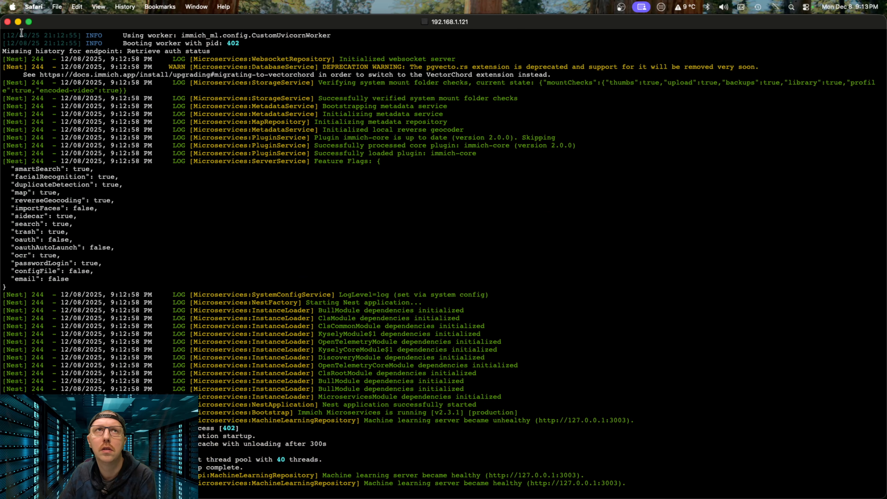
pyautogui.click(7, 22)
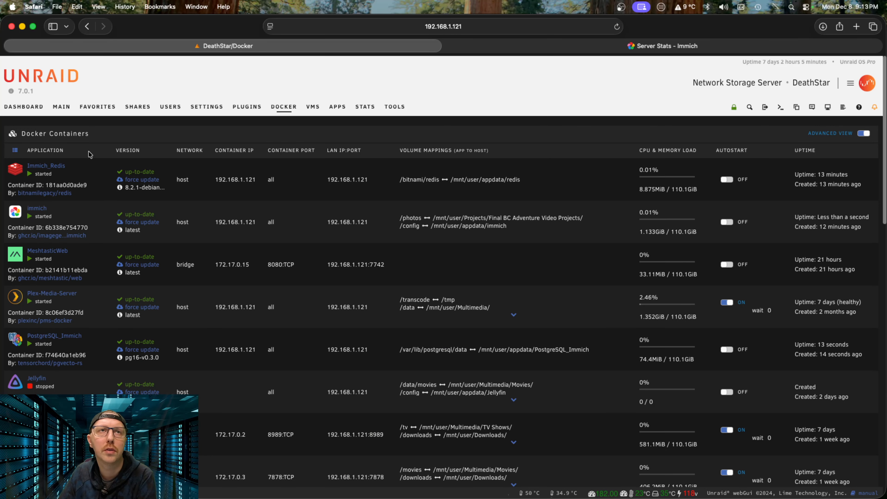
pyautogui.click(14, 212)
# Step: Edit the immich container and set its /photos host path to /mnt/user/Photos/
pyautogui.click(49, 300)
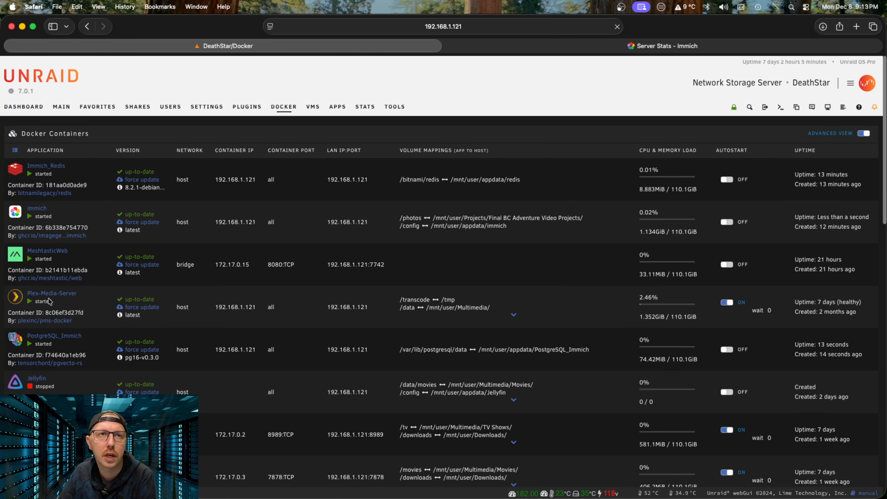
pyautogui.scroll(-2, 468, 424)
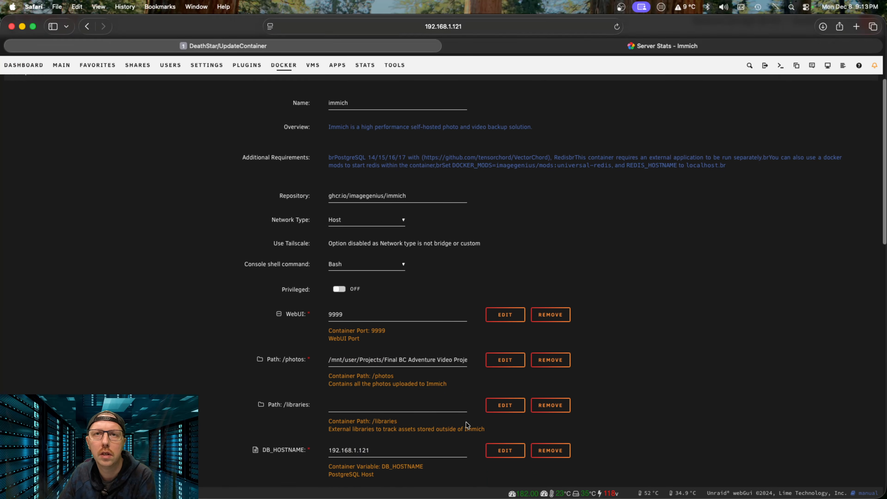
pyautogui.scroll(-2, 467, 424)
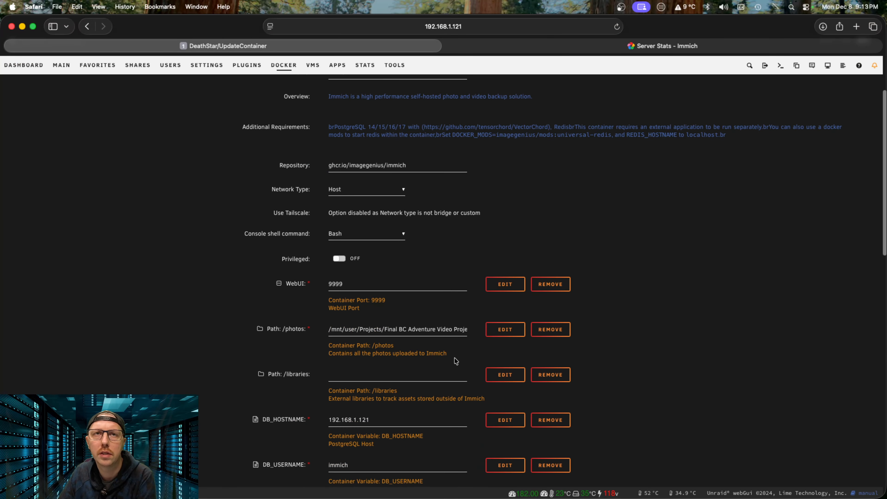
pyautogui.click(460, 328)
pyautogui.scroll(3, 430, 358)
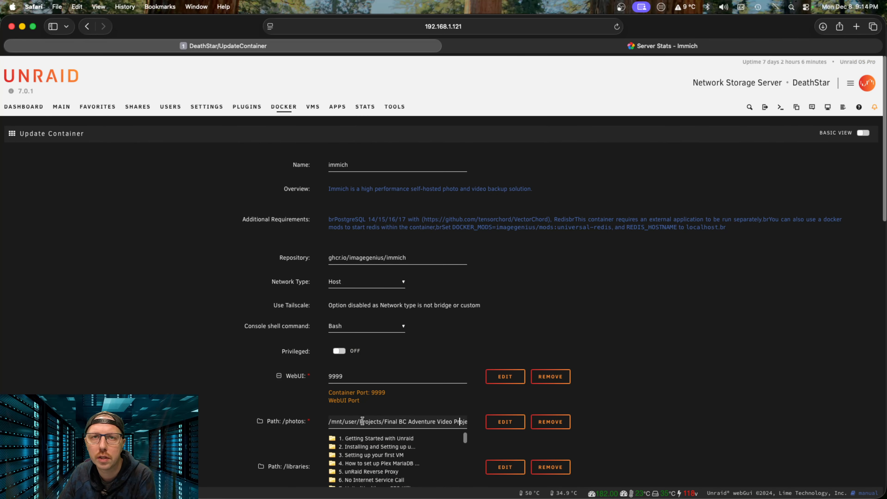
pyautogui.moveTo(362, 422); pyautogui.dragTo(503, 420)
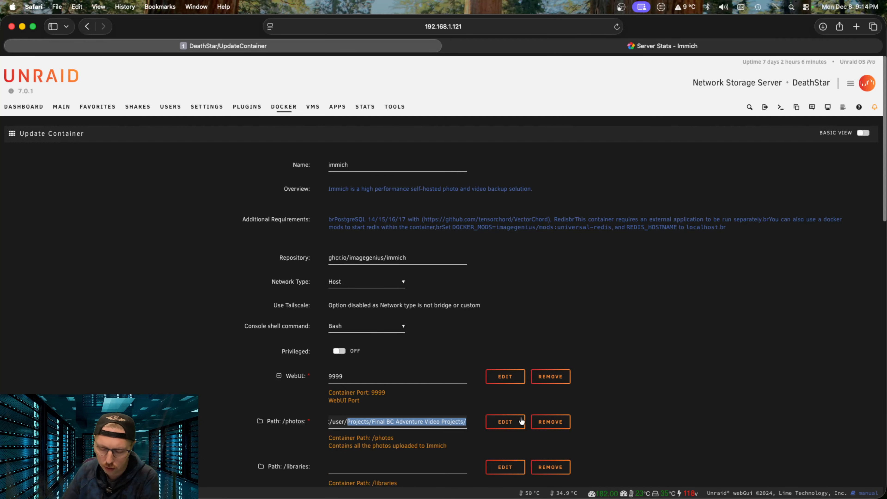
pyautogui.press('BackSpace')
pyautogui.click(378, 423)
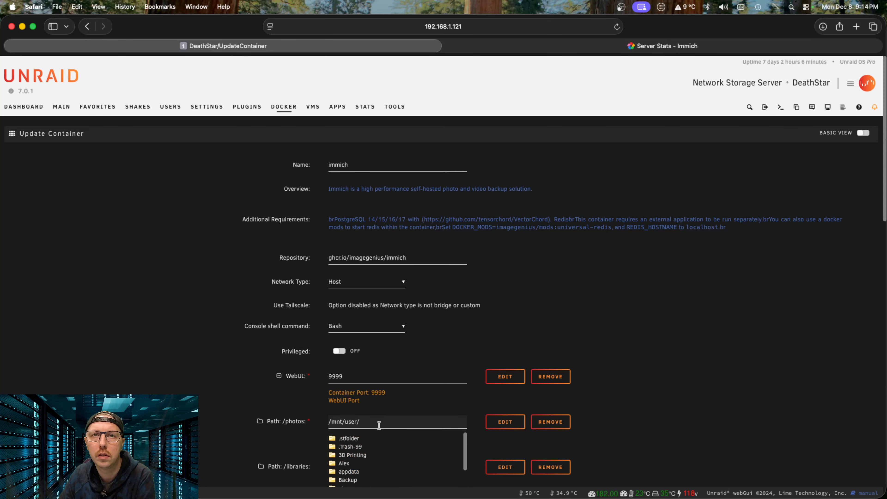
pyautogui.scroll(-3, 384, 451)
pyautogui.scroll(-3, 382, 454)
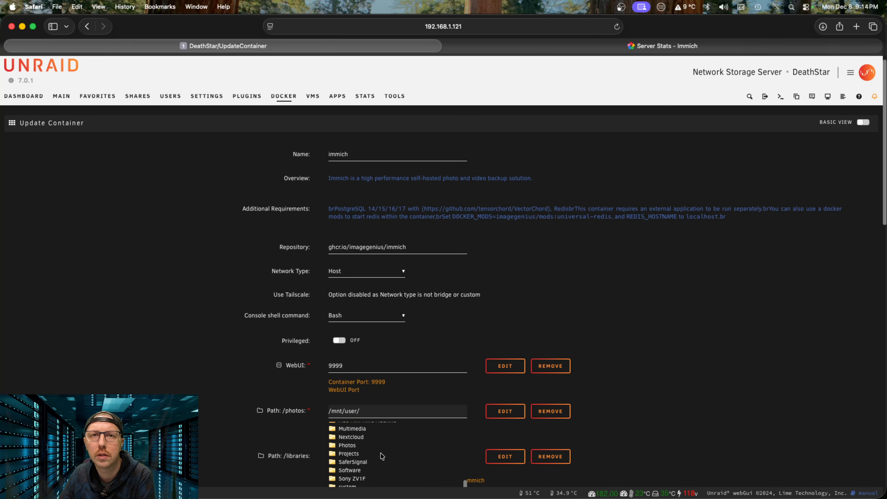
pyautogui.click(348, 437)
pyautogui.click(696, 352)
# Step: Set the /libraries host path to /mnt/user/Projects/Final BC Adventure Video Projects/
pyautogui.scroll(-5, 416, 293)
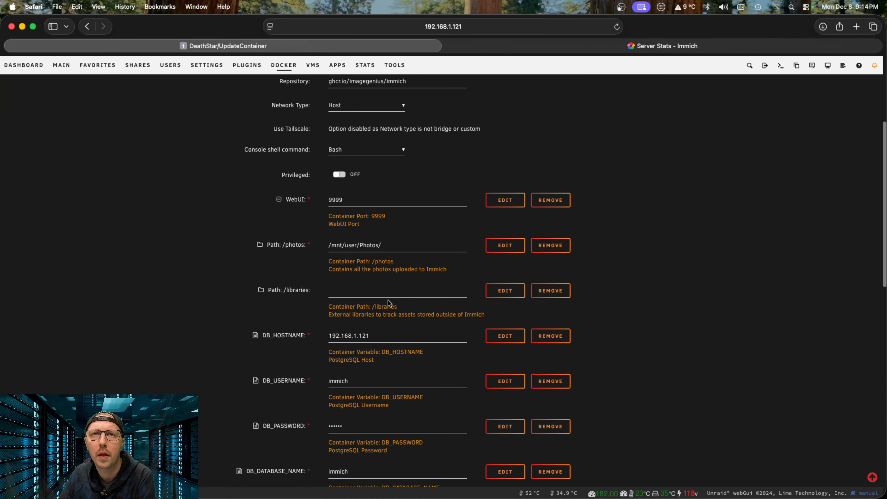
pyautogui.click(388, 292)
pyautogui.scroll(-8, 363, 362)
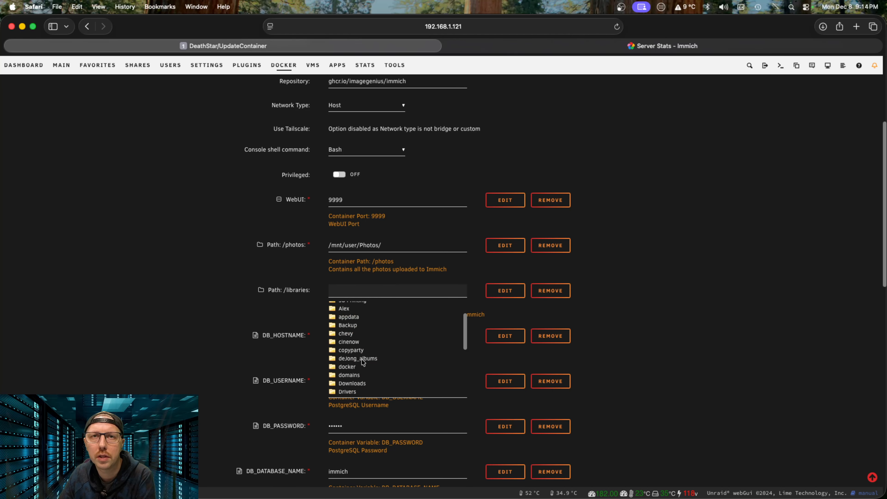
pyautogui.click(356, 368)
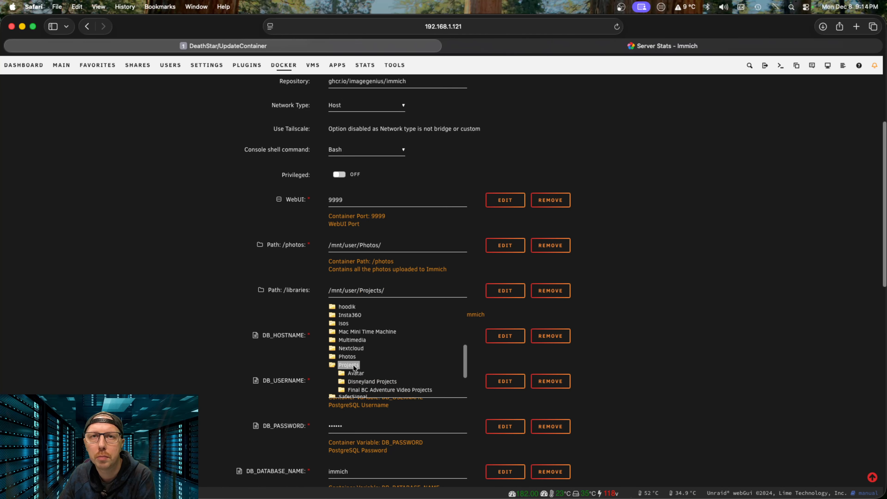
pyautogui.scroll(-1, 412, 380)
pyautogui.click(412, 376)
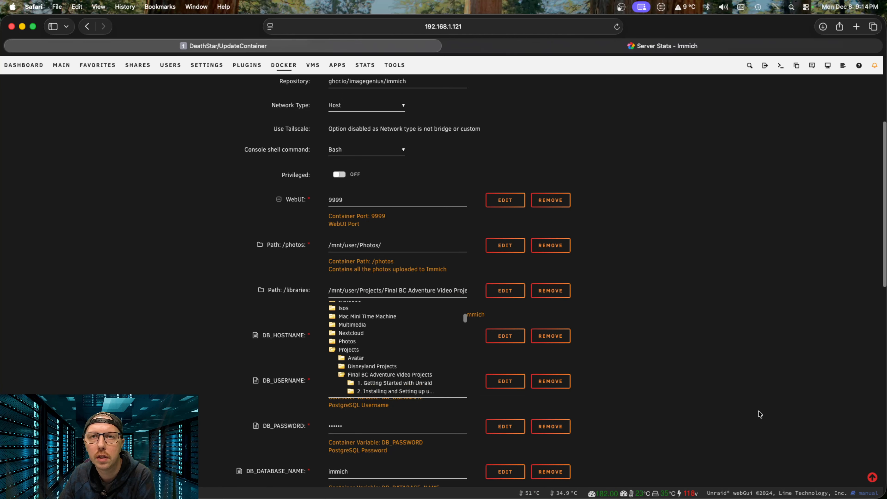
pyautogui.click(770, 407)
pyautogui.scroll(-20, 373, 410)
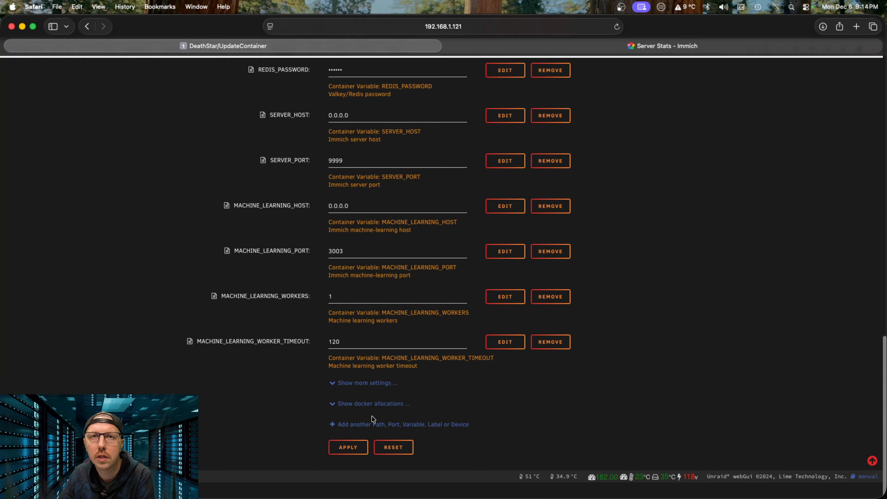
# Step: Apply the updated immich container settings, declining Safari's save-password prompt
pyautogui.click(350, 465)
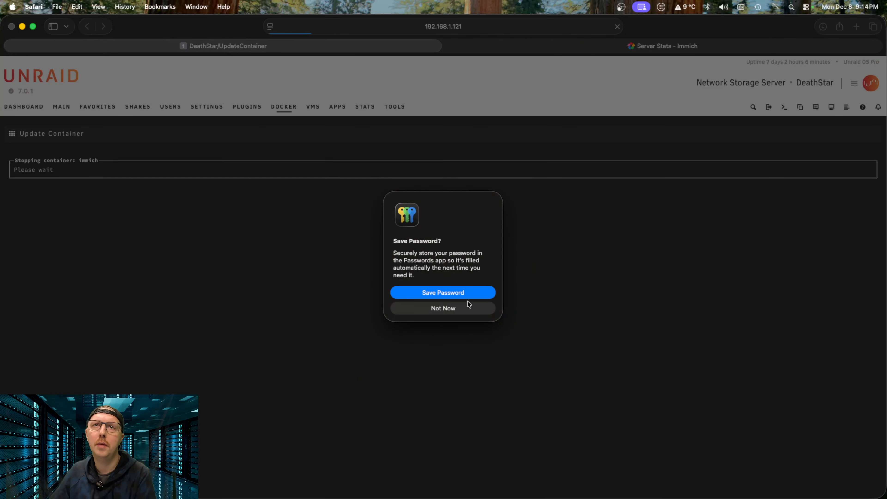
pyautogui.click(455, 308)
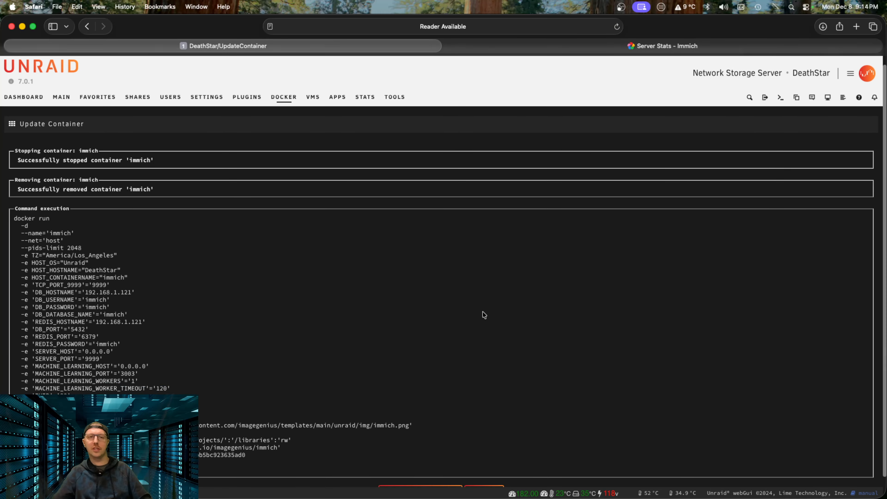
pyautogui.click(491, 476)
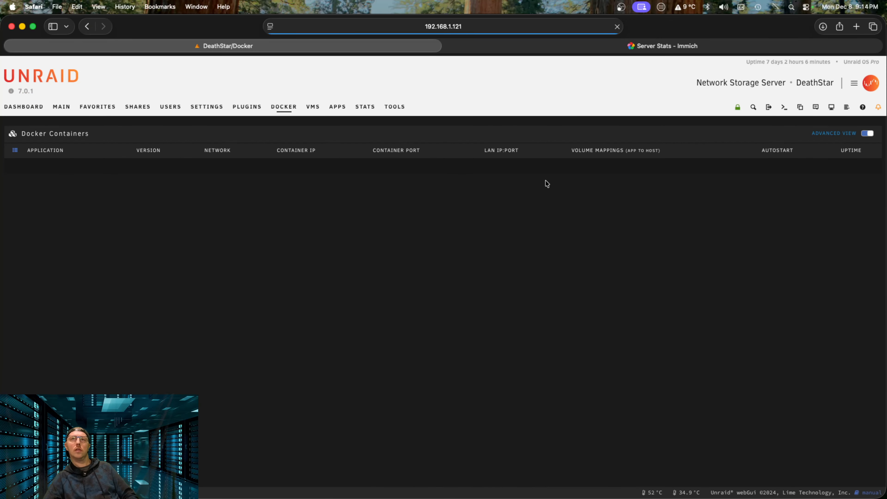
# Step: Reload the Immich Server Stats tab, then return to Docker and bring up the immich container's actions
pyautogui.click(661, 44)
pyautogui.click(618, 27)
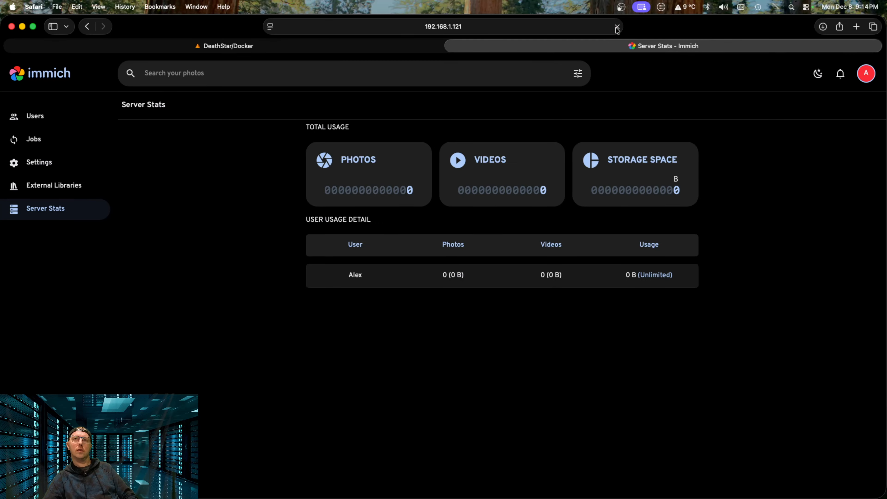
pyautogui.click(356, 50)
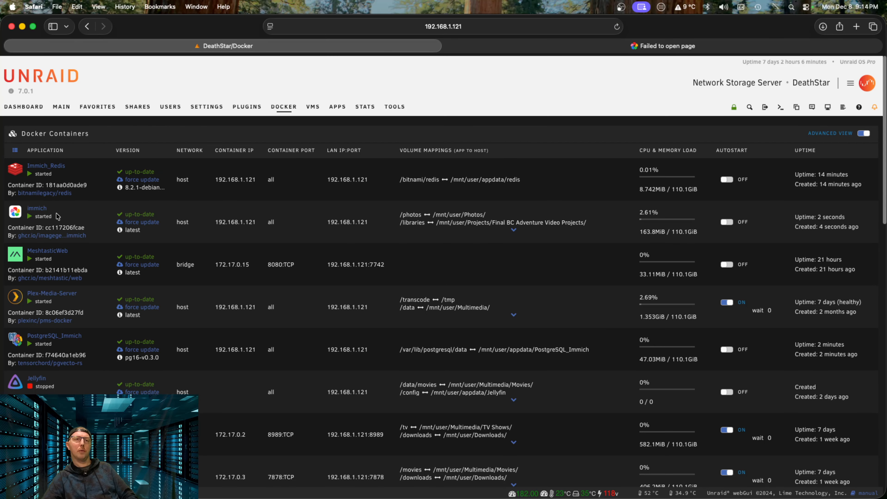
pyautogui.click(16, 214)
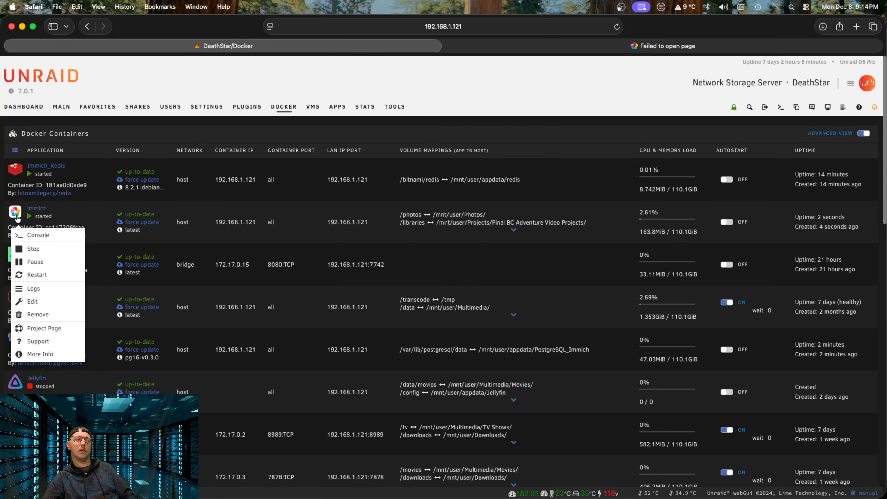
pyautogui.click(60, 288)
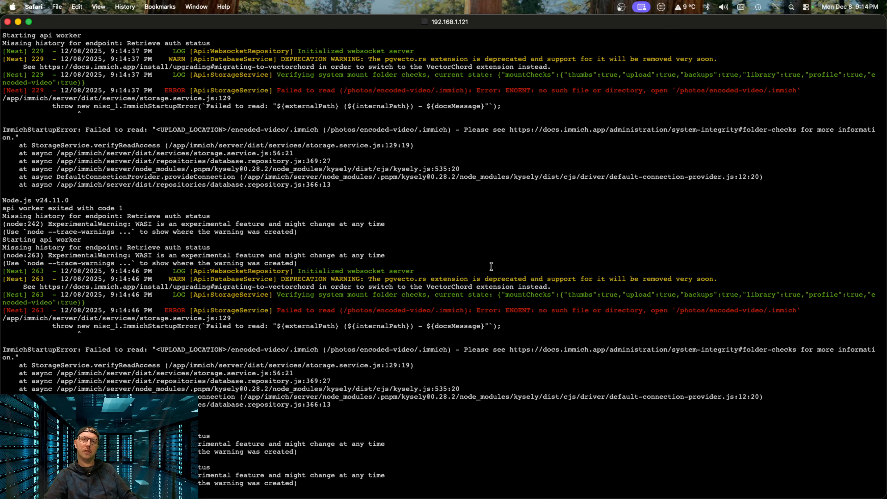
pyautogui.scroll(10, 295, 310)
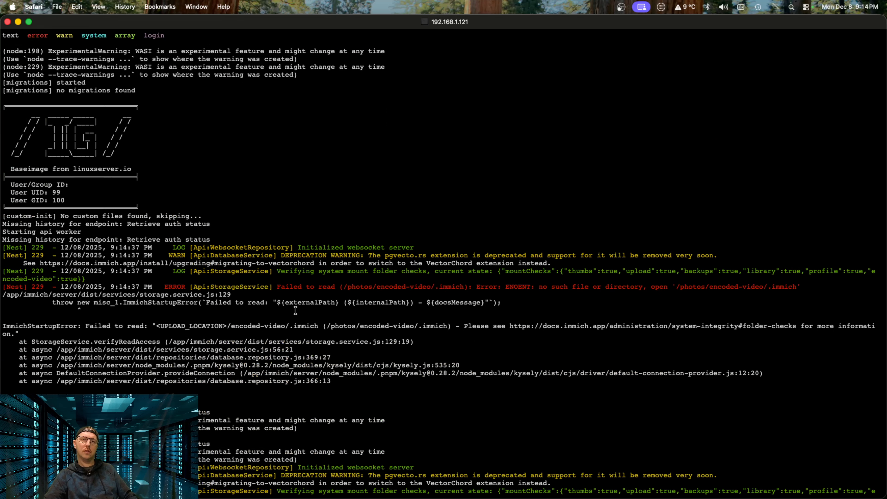
# Step: Close the log window and retry the Immich tab, which still fails to connect
pyautogui.click(8, 22)
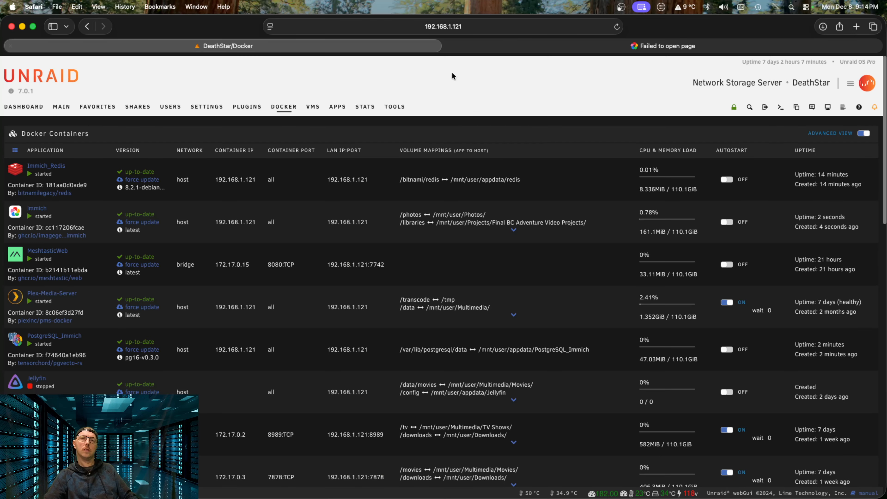
pyautogui.click(640, 45)
pyautogui.click(617, 28)
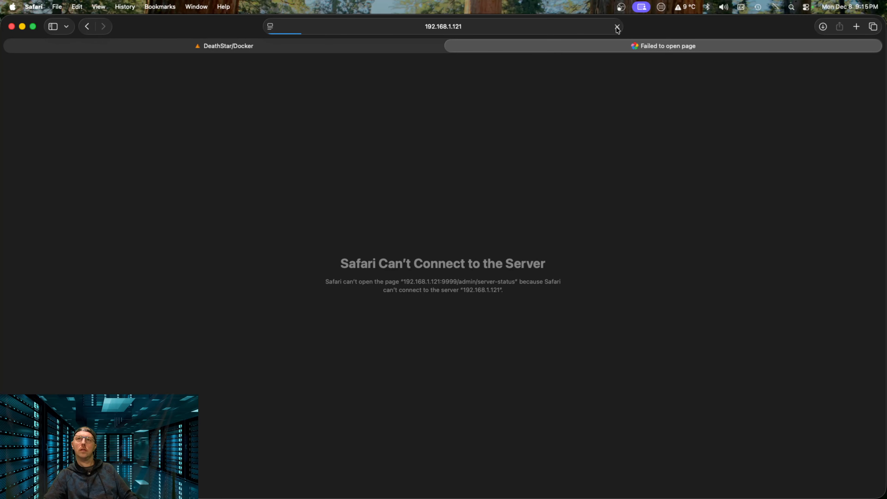
# Step: Back on the Unraid containers list, open the immich container's Edit form
pyautogui.click(431, 49)
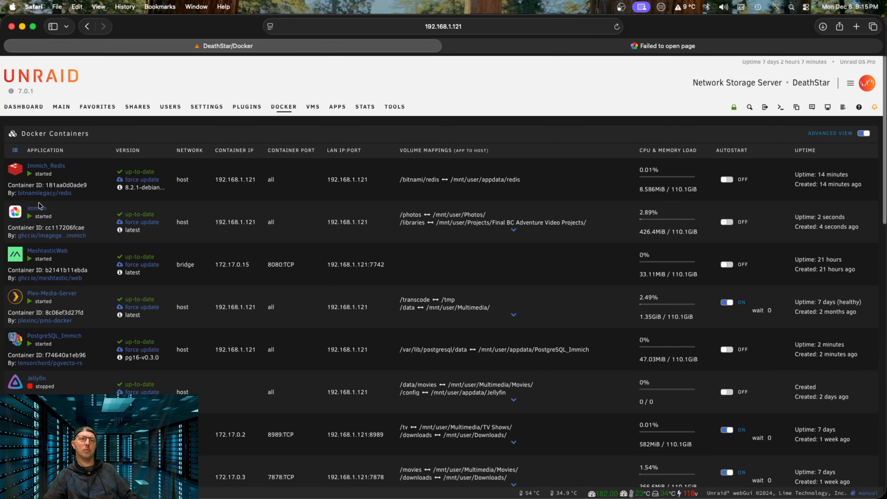
pyautogui.click(20, 216)
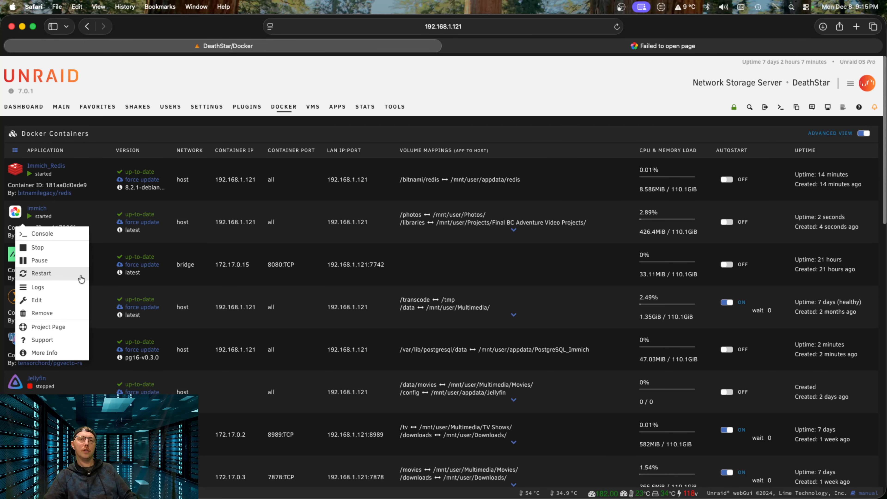
pyautogui.click(67, 305)
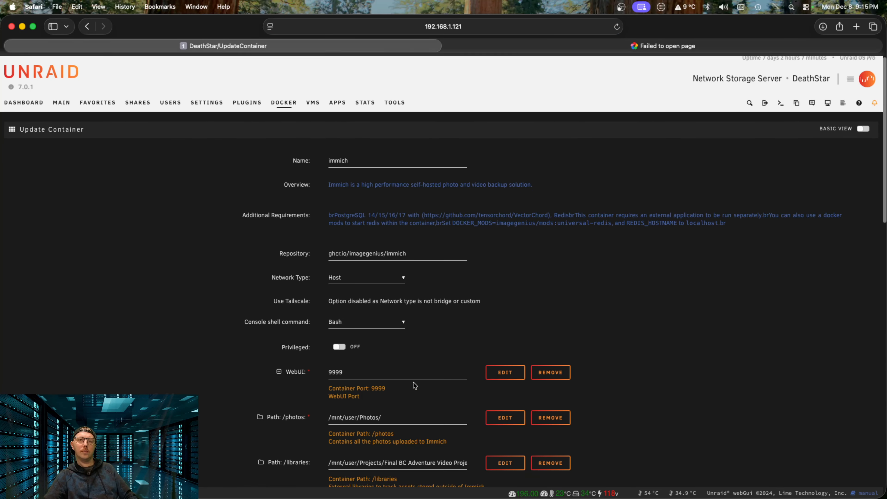
# Step: Paste the copied /libraries host path over the /photos path and trim the stray pasted text
pyautogui.scroll(-3, 413, 383)
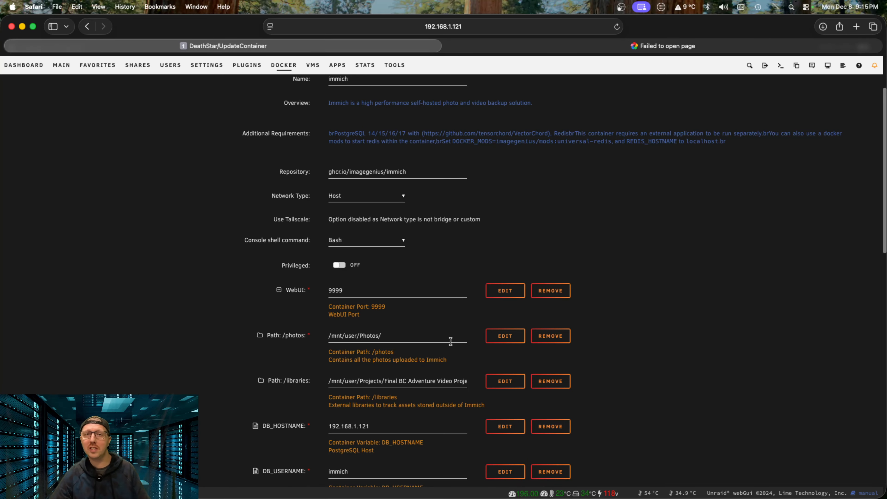
pyautogui.tripleClick(429, 382)
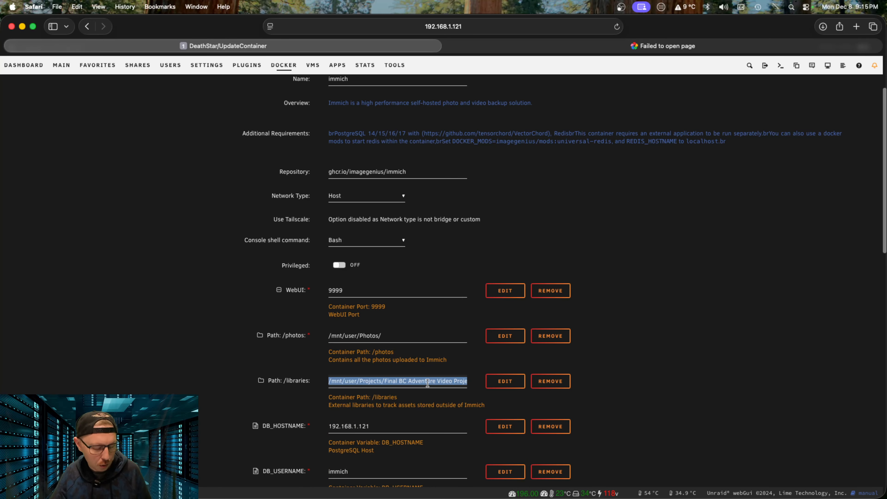
pyautogui.tripleClick(400, 336)
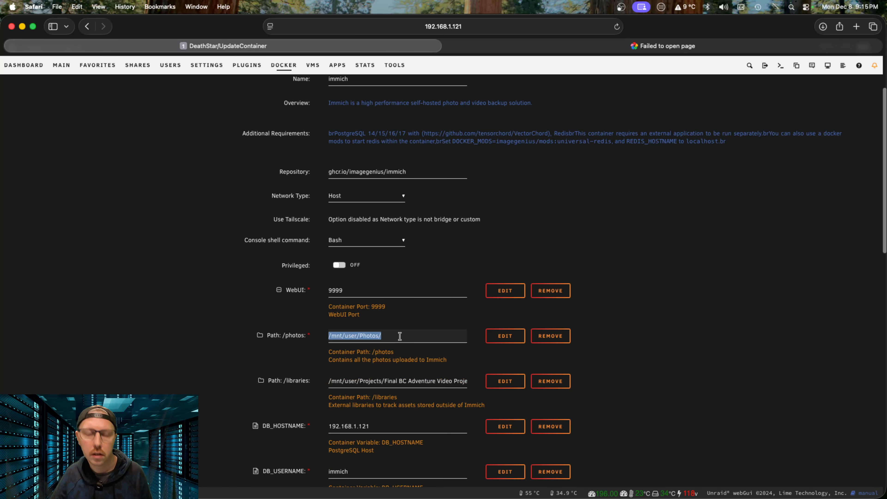
pyautogui.press('super+v')
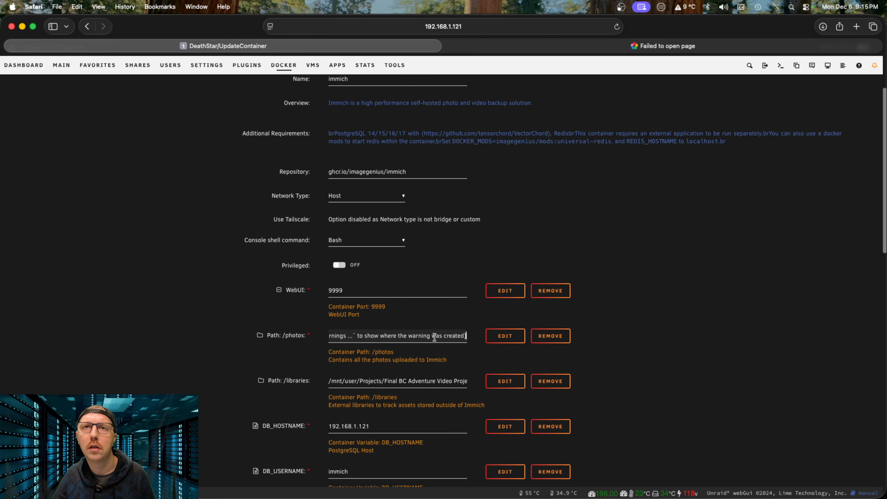
pyautogui.moveTo(351, 335); pyautogui.dragTo(476, 337)
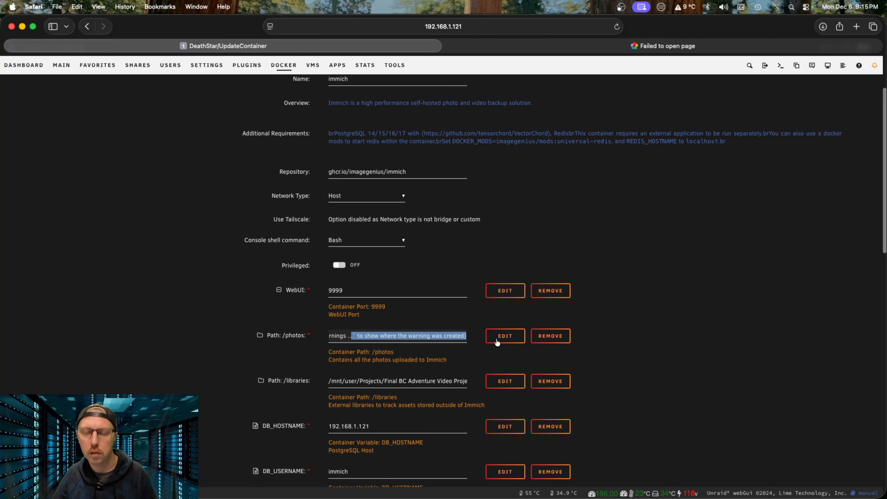
pyautogui.press('BackSpace')
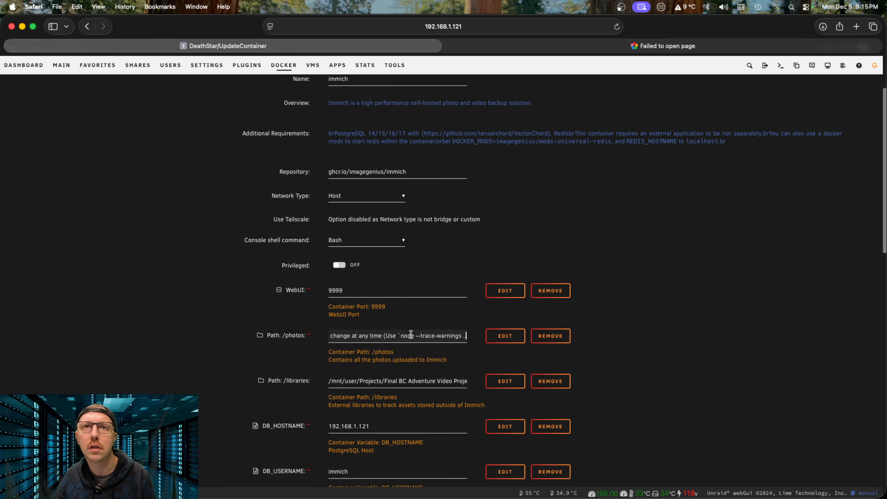
pyautogui.moveTo(329, 334); pyautogui.dragTo(229, 336)
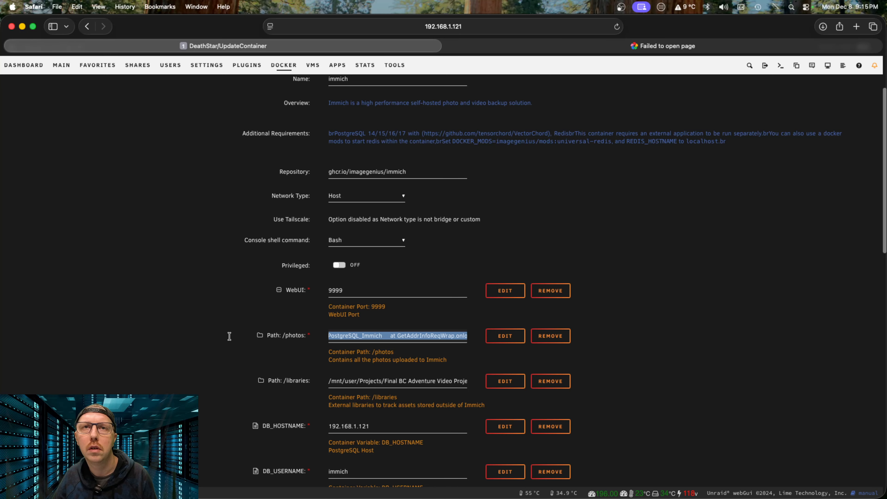
# Step: Set /photos to /mnt/user/Projects/Final BC Adventure Video Projects/ and empty the /libraries host path
pyautogui.doubleClick(411, 379)
pyautogui.click(411, 380)
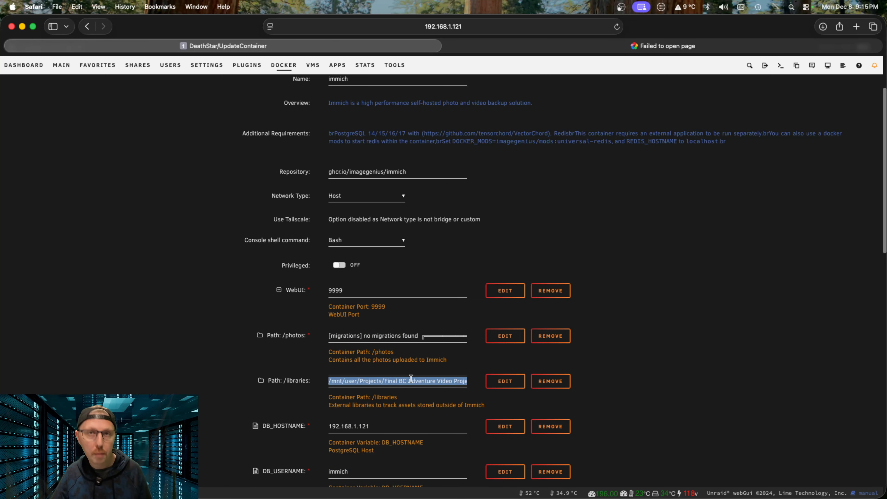
pyautogui.doubleClick(409, 335)
pyautogui.click(410, 335)
pyautogui.write('/mnt/user/Projects/Final BC Adventure Video Projects/')
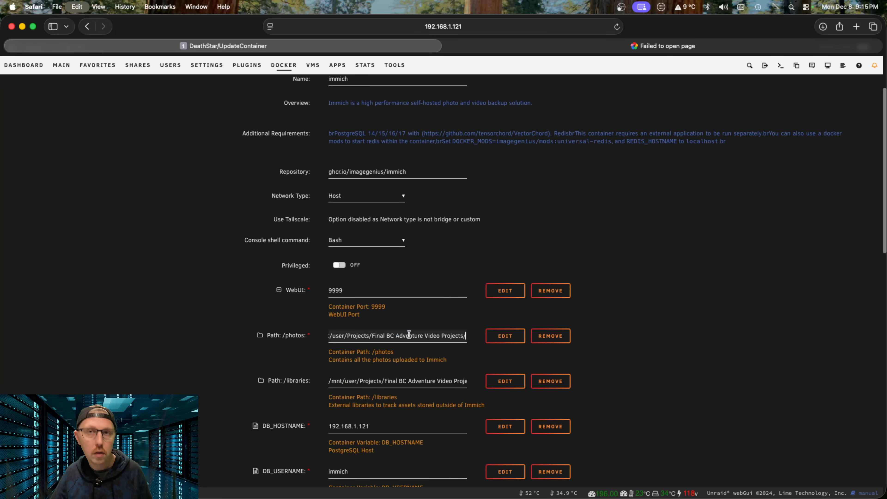
pyautogui.click(432, 379)
pyautogui.click(431, 380)
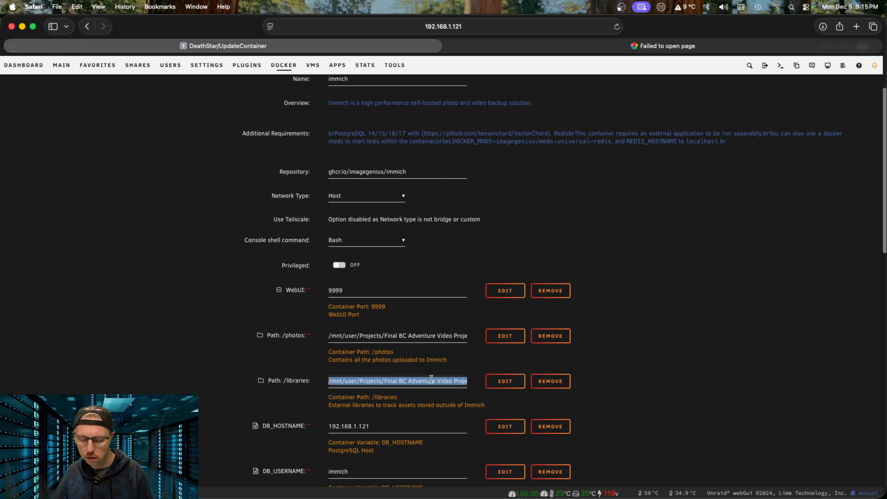
pyautogui.press('BackSpace')
pyautogui.scroll(-15, 425, 377)
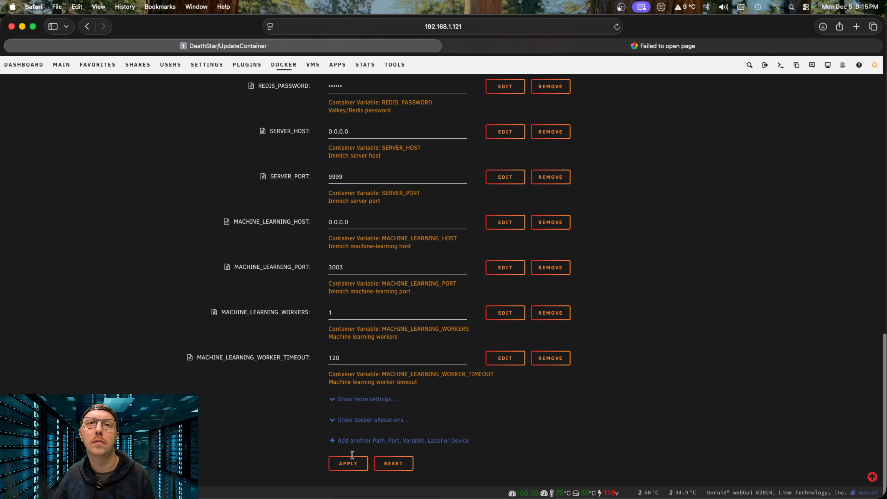
# Step: Apply the immich changes, decline Safari's password prompt, and click Done once recreation finishes
pyautogui.click(353, 463)
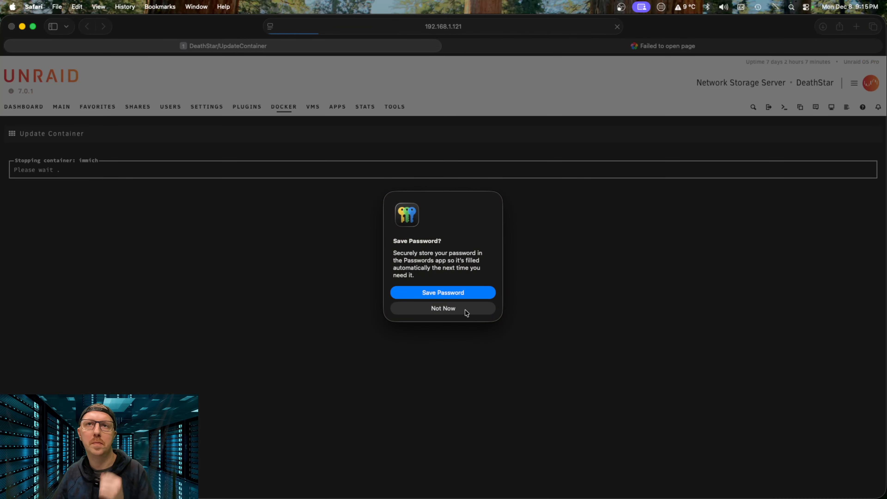
pyautogui.click(466, 309)
pyautogui.click(678, 48)
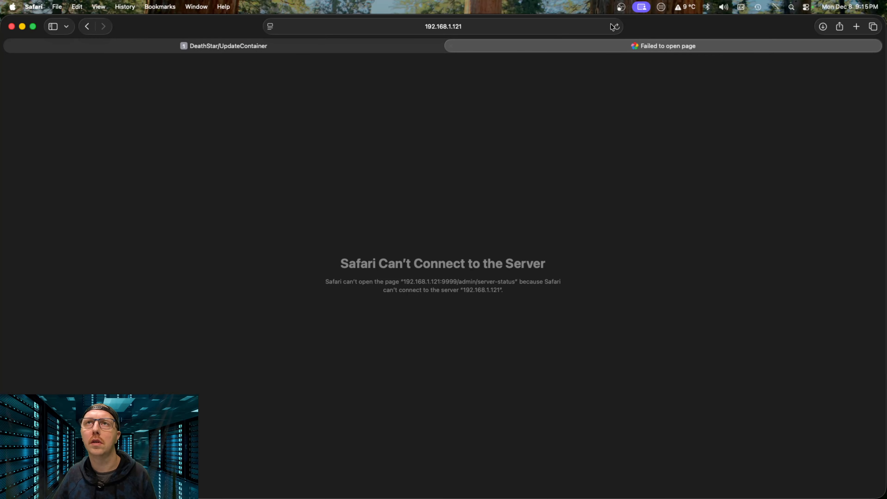
pyautogui.click(431, 50)
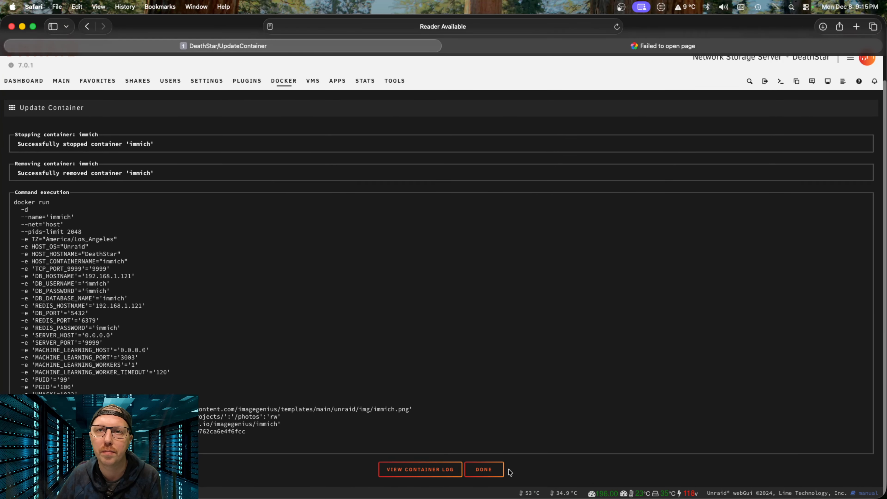
pyautogui.click(483, 471)
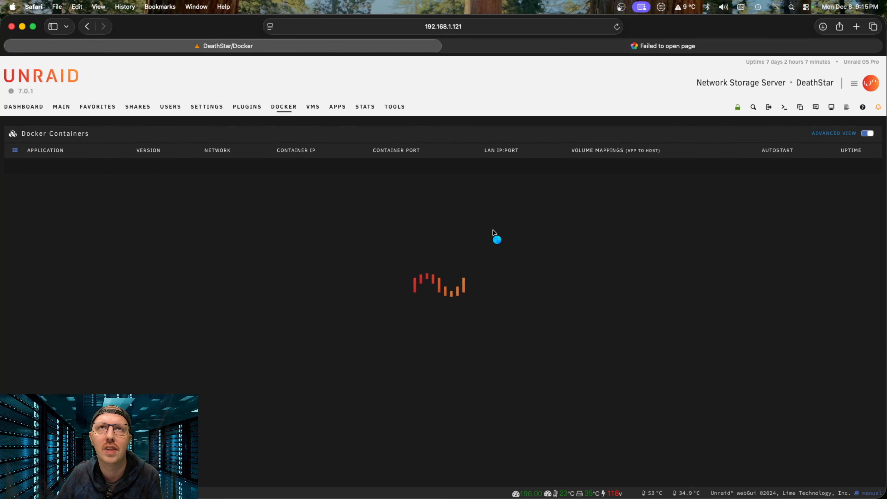
pyautogui.click(15, 211)
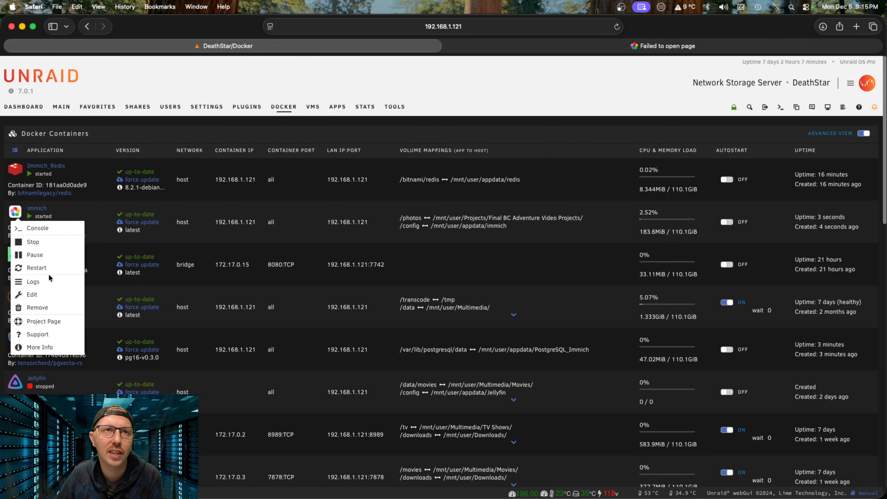
pyautogui.click(33, 282)
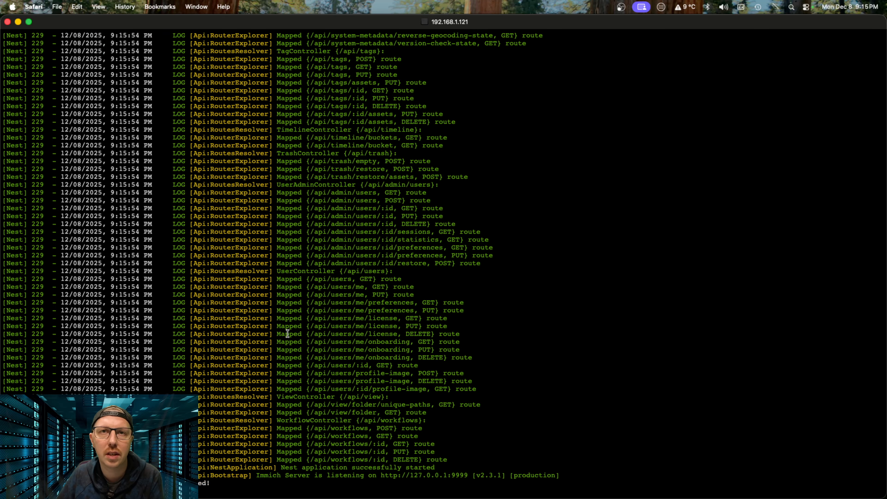
pyautogui.scroll(20, 355, 319)
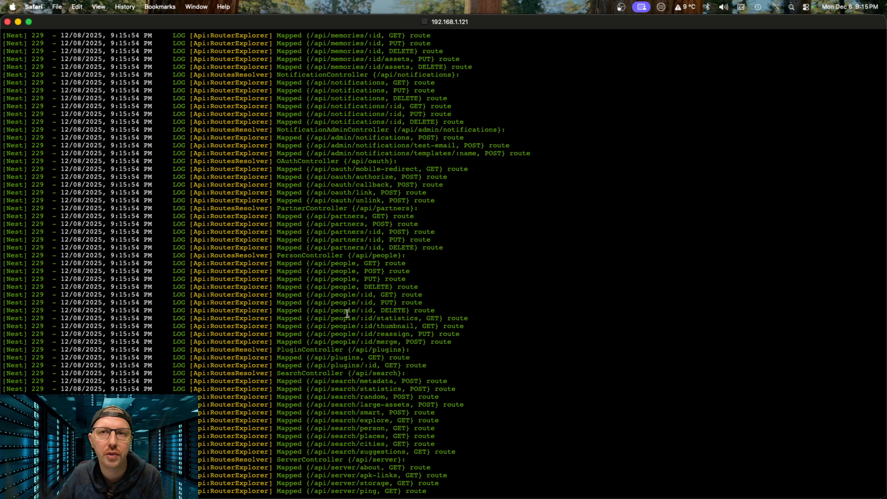
pyautogui.click(8, 22)
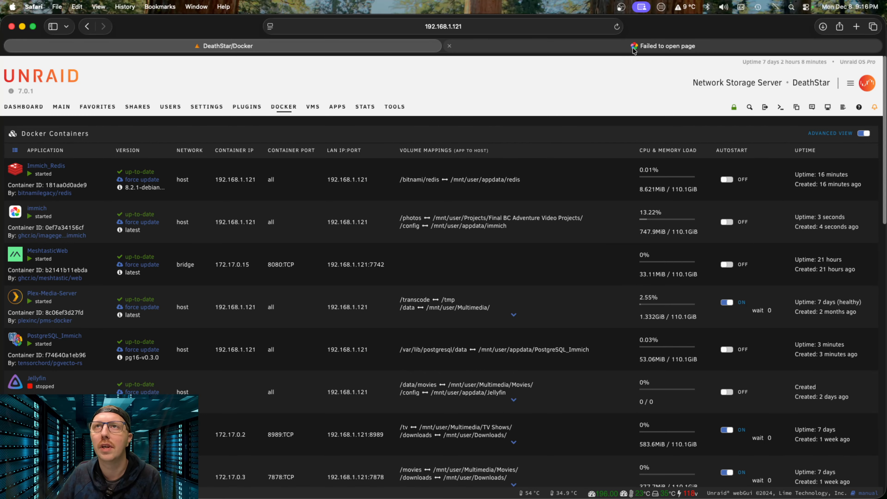
pyautogui.click(615, 45)
# Step: Reload 192.168.1.121:9999/admin/server-status until Server Stats shows 0 photos, 0 videos and 0 B
pyautogui.click(617, 28)
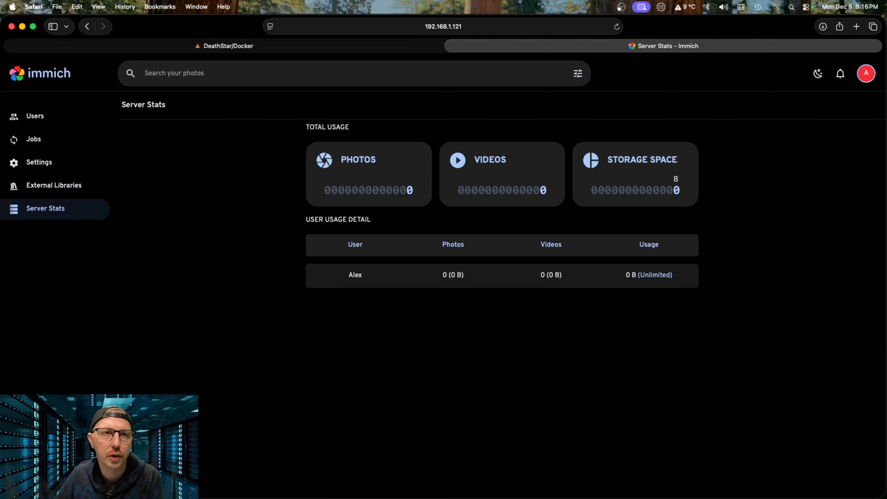
pyautogui.moveTo(375, 226); pyautogui.dragTo(120, 101)
pyautogui.click(414, 393)
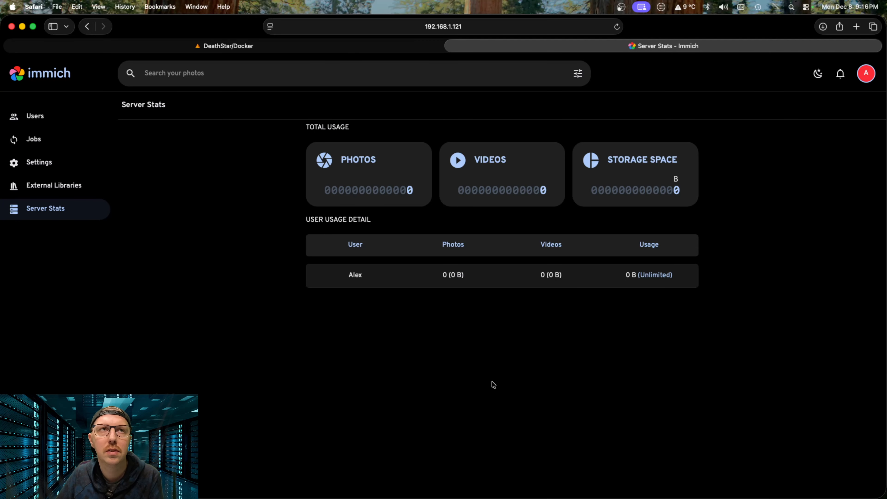